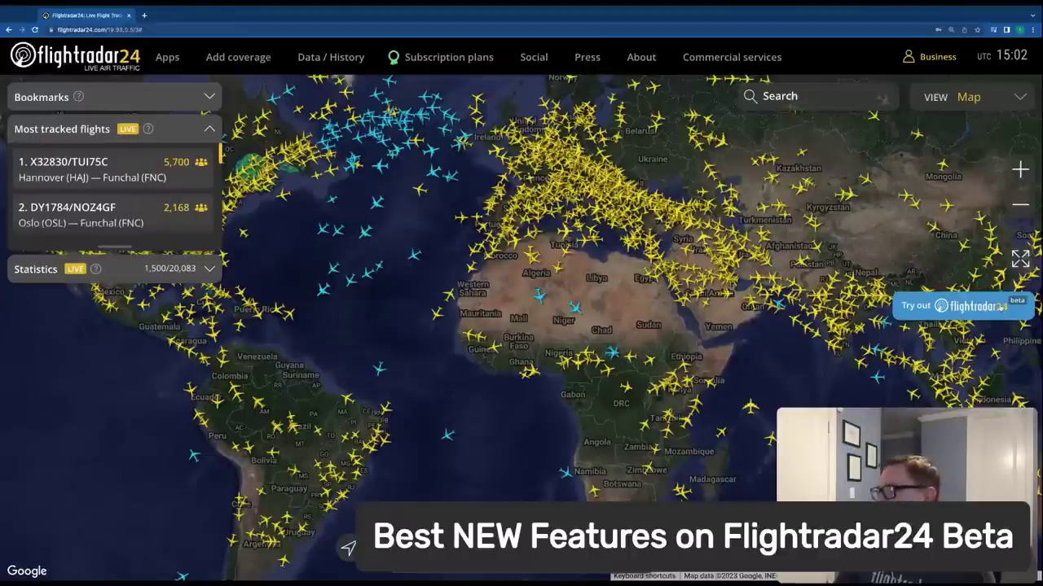
# Switch to the beta version of Flightradar24, dismissing its version notice, and look over the main site menu
pyautogui.click(982, 308)
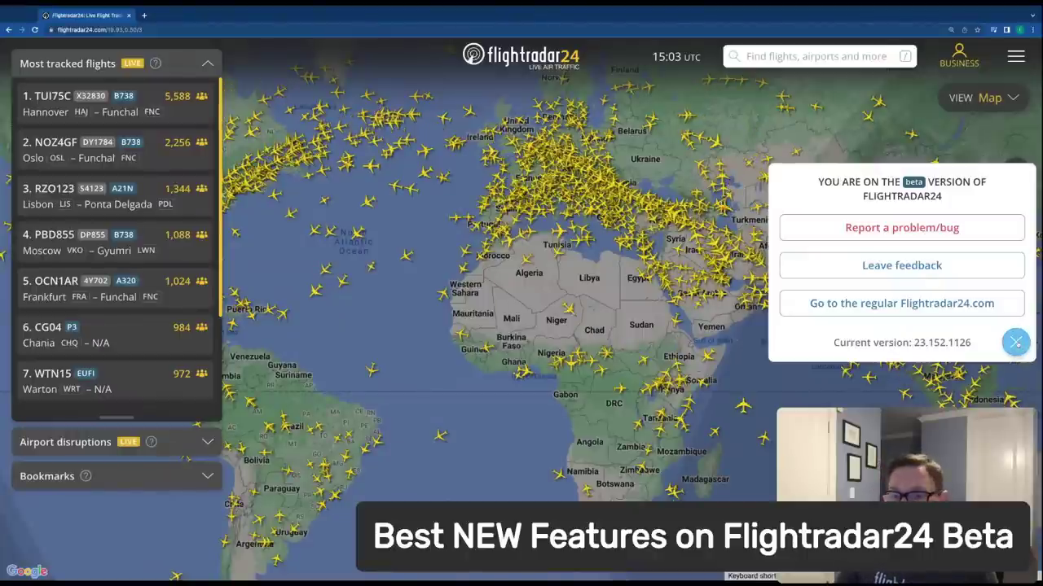
pyautogui.click(1016, 342)
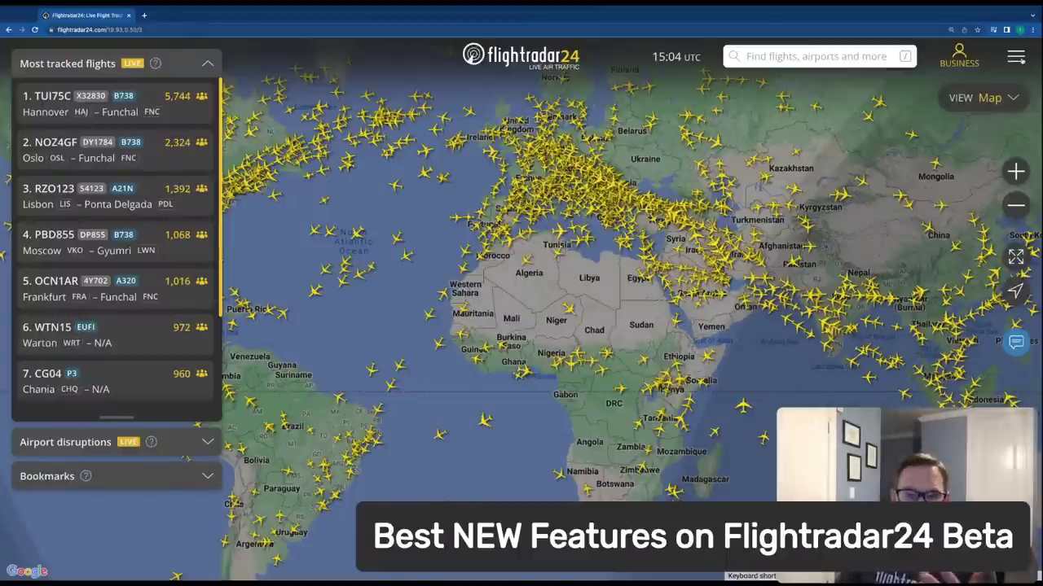
pyautogui.click(1015, 57)
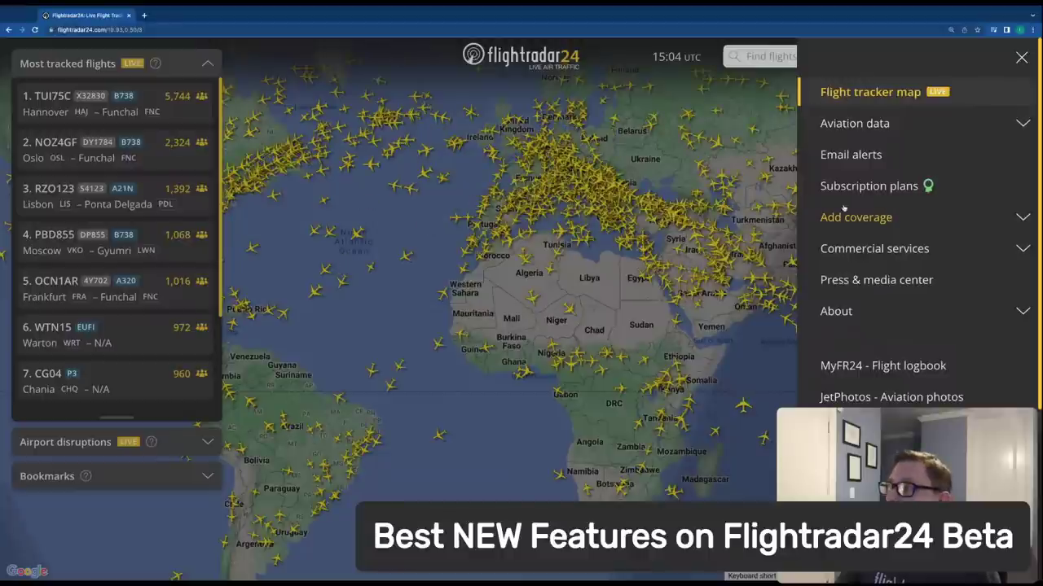
pyautogui.click(650, 172)
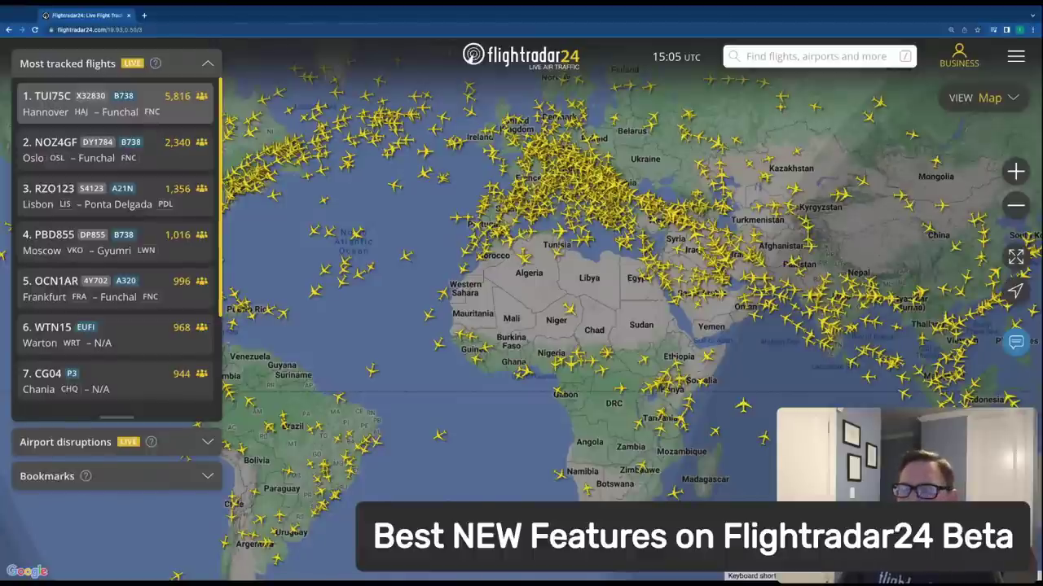
# Expand the Airport disruptions widget to look through its airports, and expand the Bookmarks widget
pyautogui.click(181, 442)
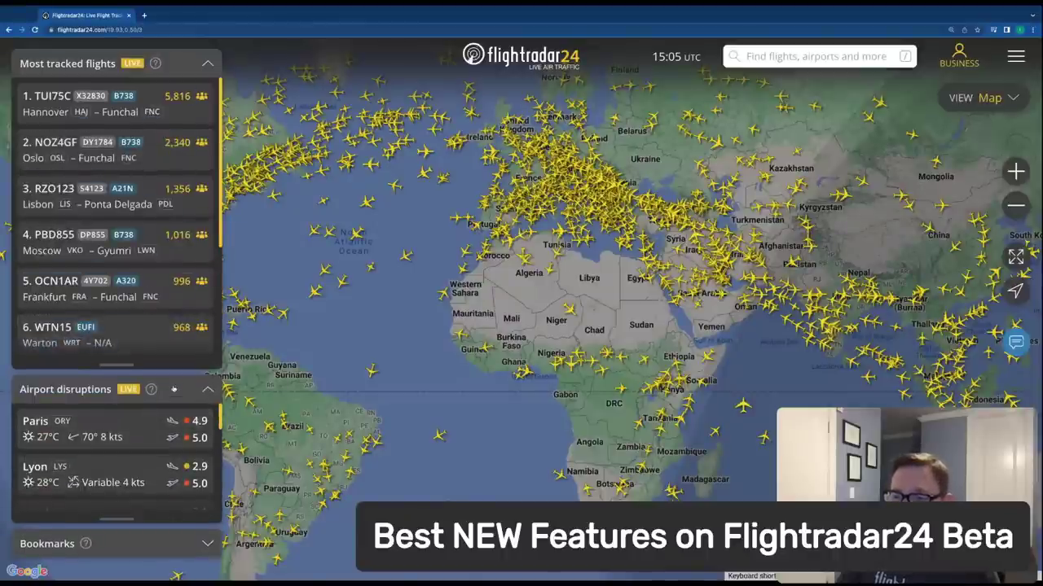
pyautogui.click(174, 389)
pyautogui.click(174, 389)
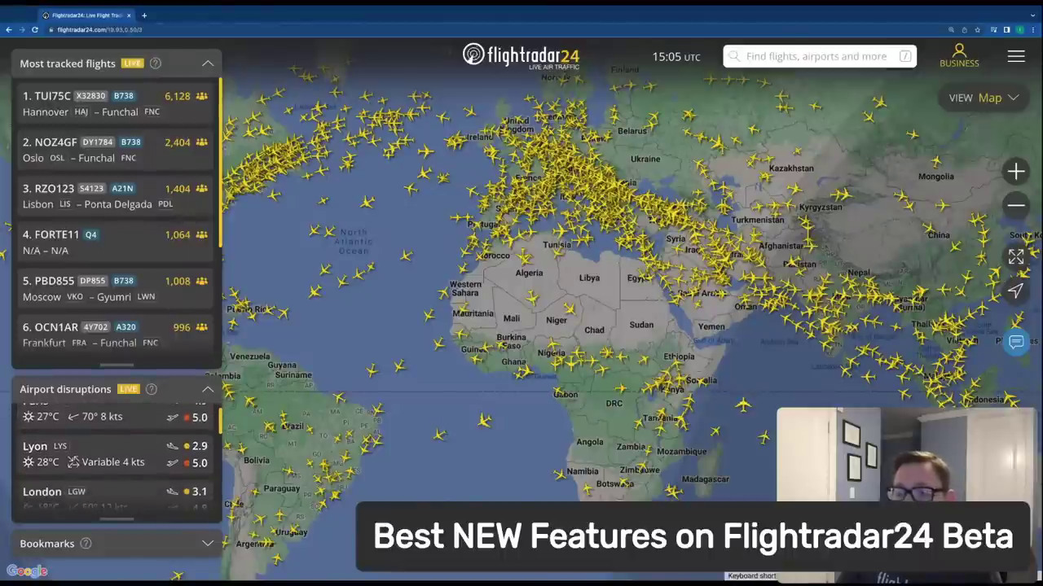
pyautogui.scroll(-2, 160, 444)
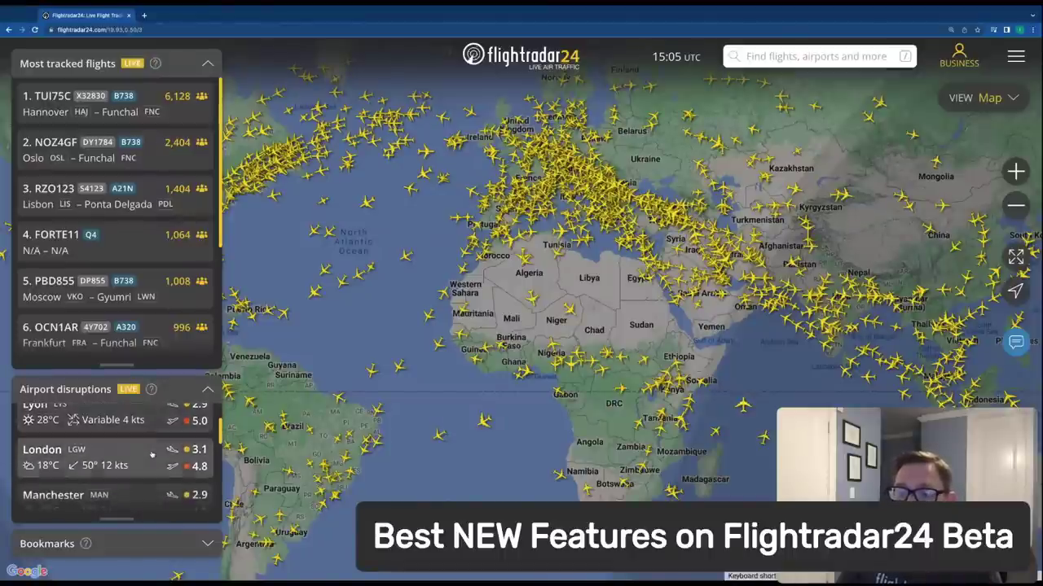
pyautogui.click(157, 543)
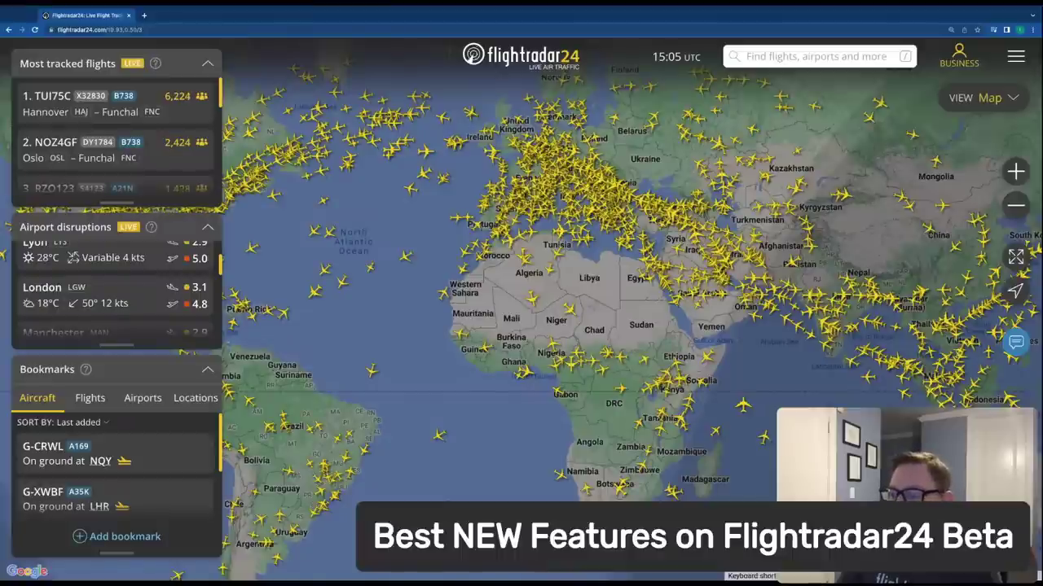
# Open the aircraft filters and limit the displayed categories to Cargo
pyautogui.press('f')
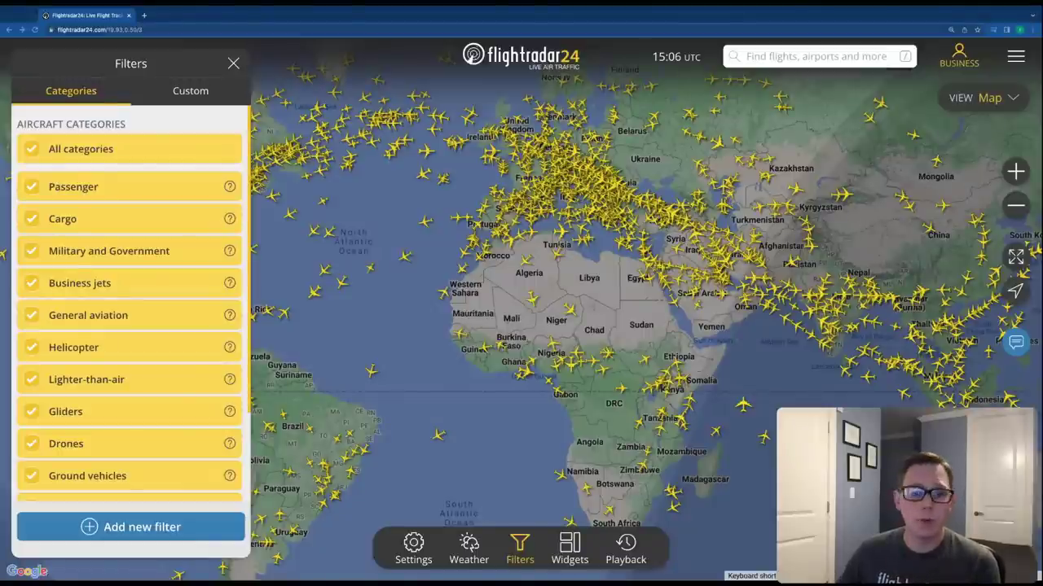
pyautogui.click(33, 149)
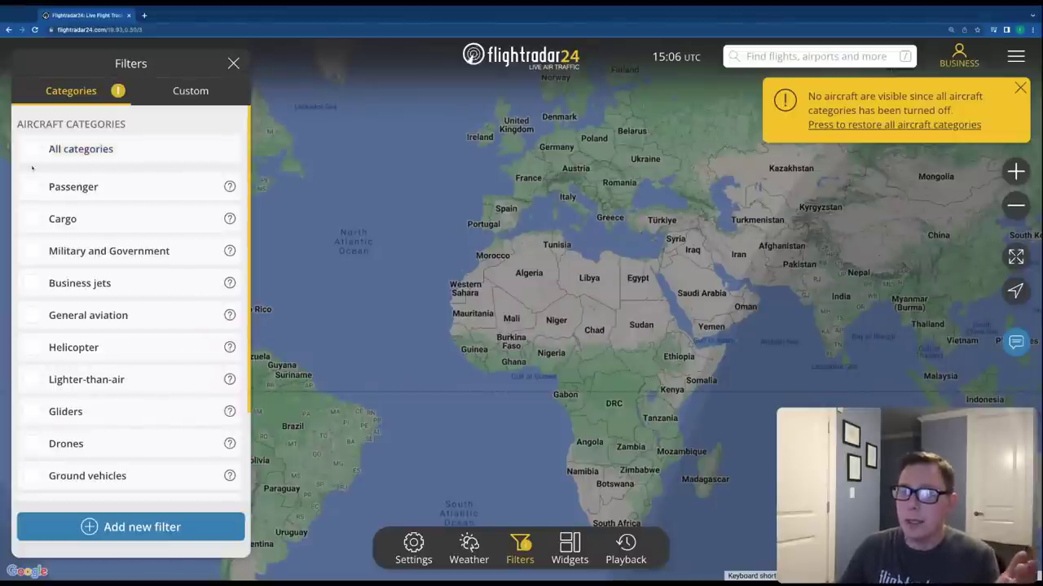
pyautogui.click(33, 220)
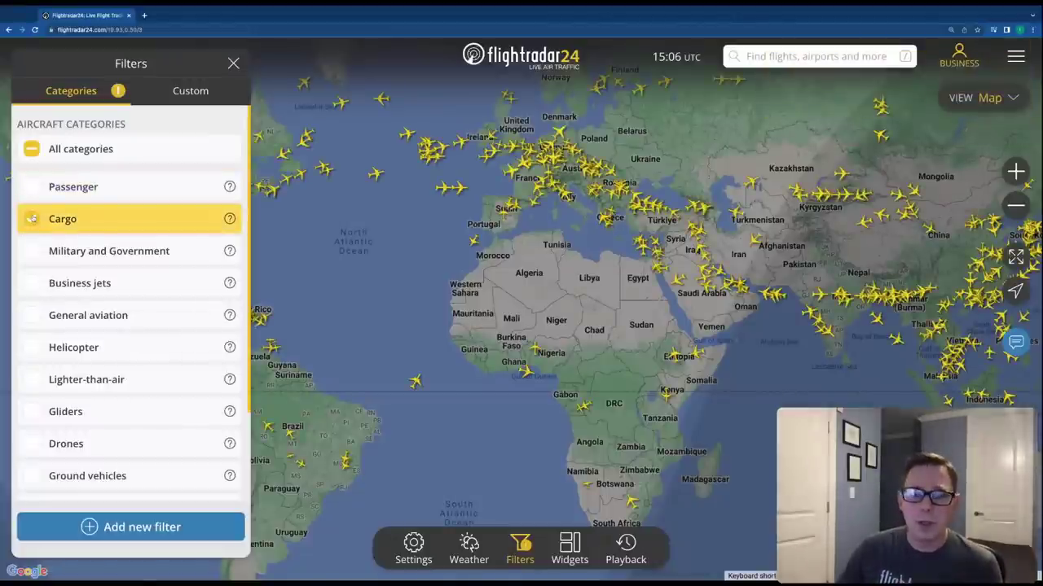
# Show Military and Government aircraft and Business jets instead of Cargo, and finally restore all aircraft categories
pyautogui.click(31, 218)
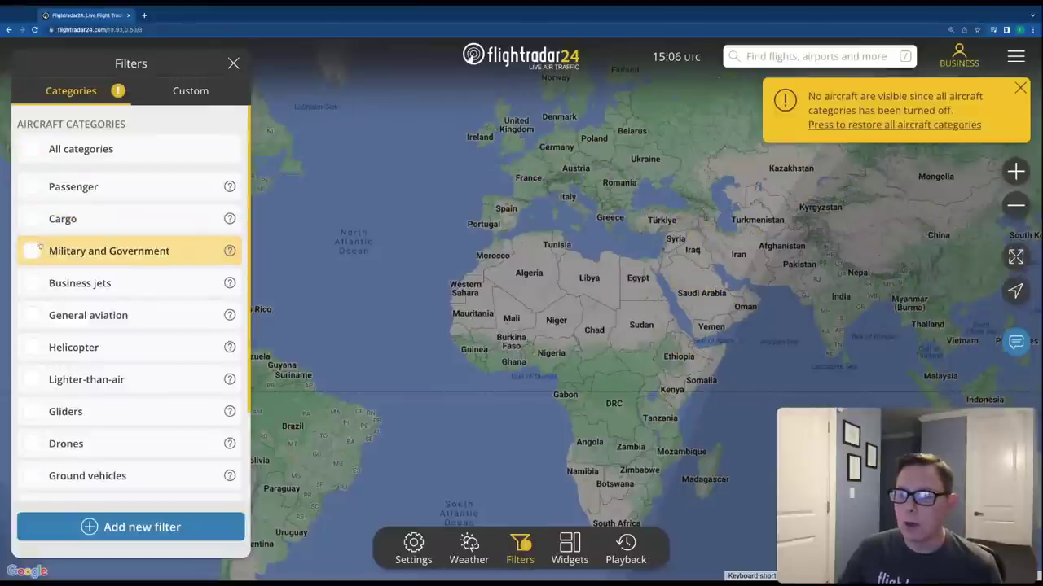
pyautogui.click(33, 251)
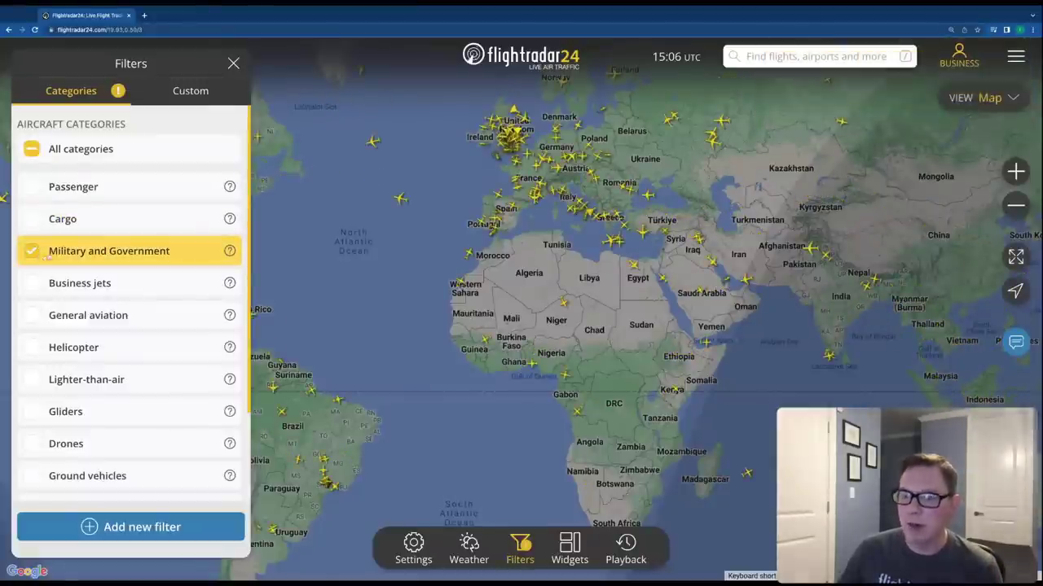
pyautogui.click(32, 282)
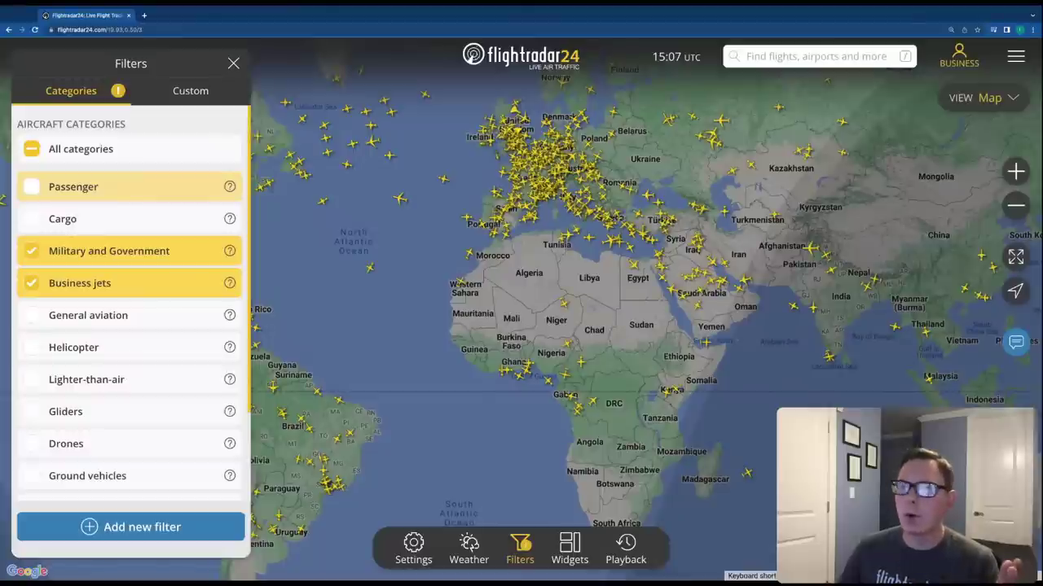
pyautogui.click(69, 152)
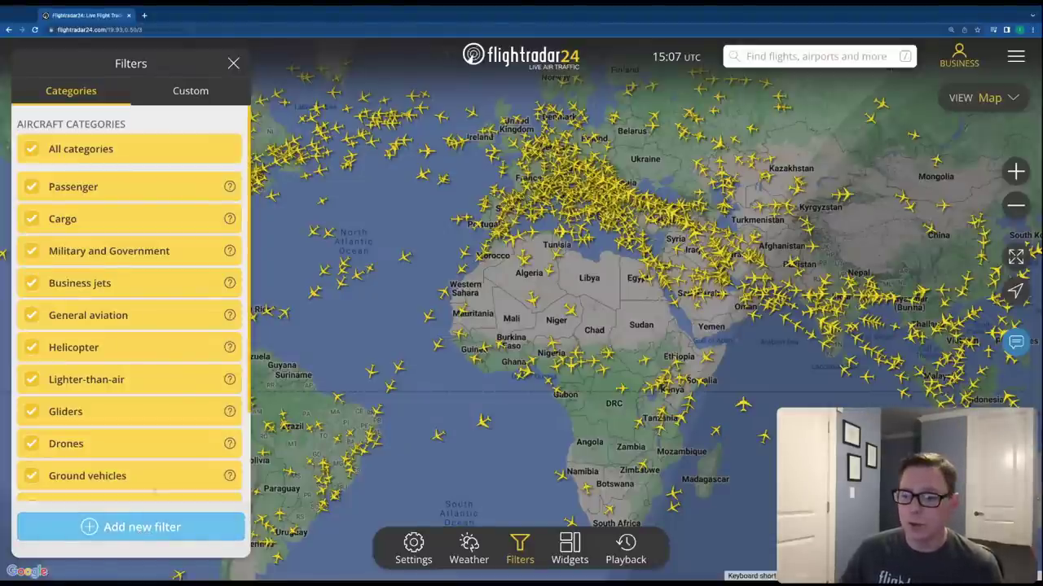
# Start a new filter and review the available Advanced filter options, returning to the list of filter types
pyautogui.click(143, 527)
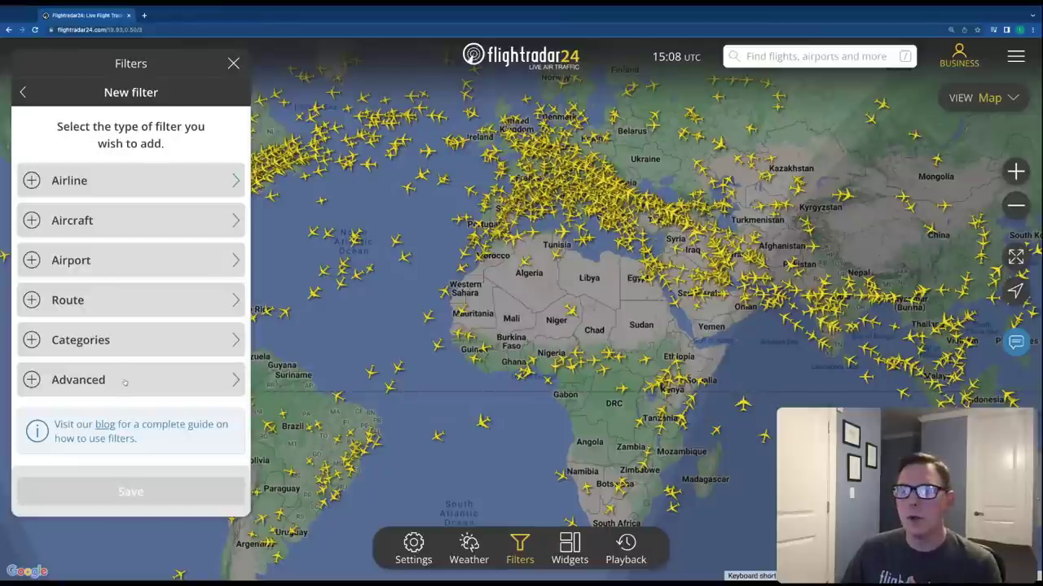
pyautogui.click(124, 382)
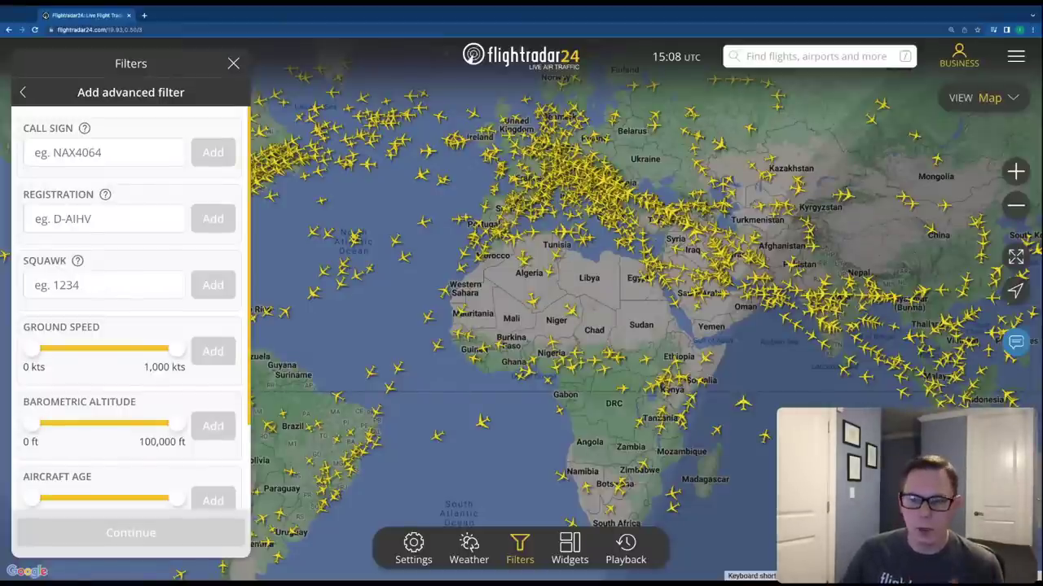
pyautogui.scroll(-1, 120, 318)
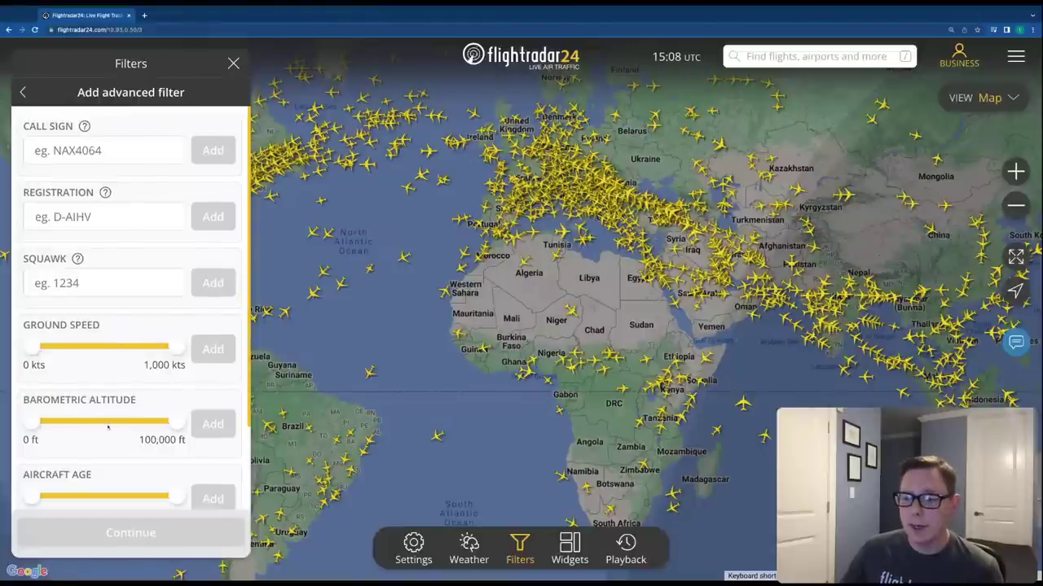
pyautogui.scroll(-3, 106, 424)
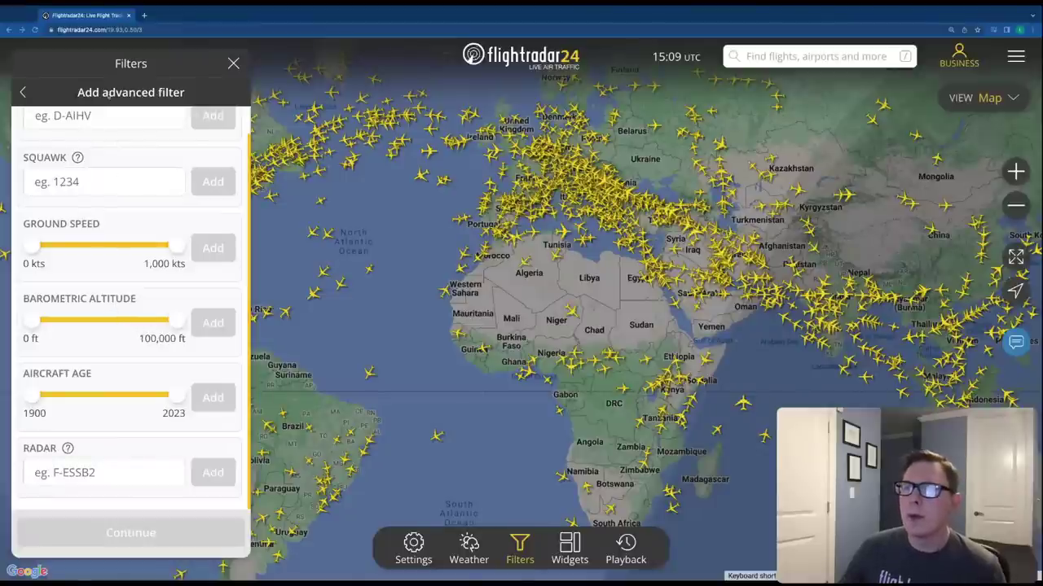
pyautogui.click(24, 93)
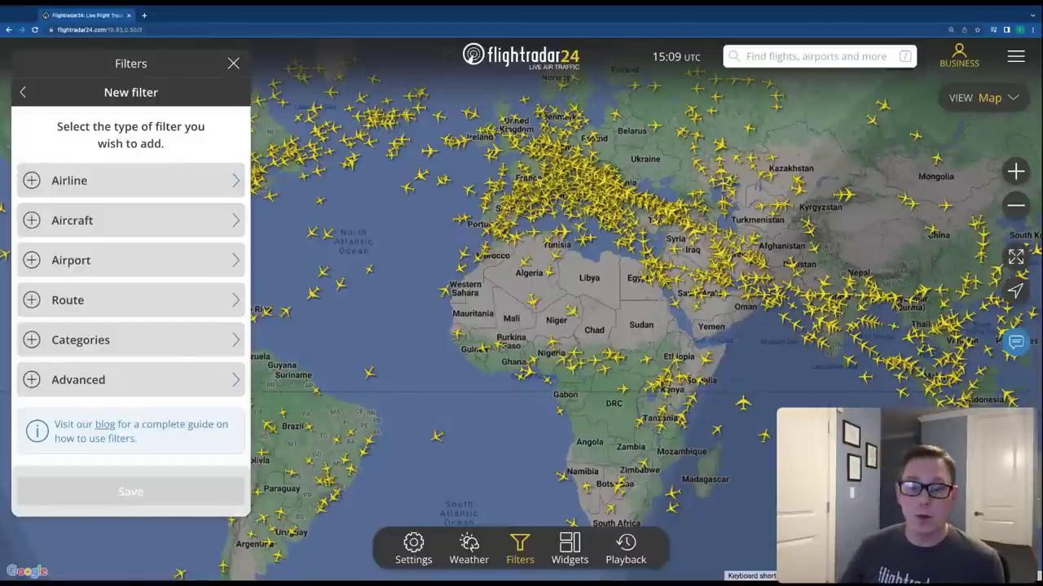
# Try an airline filter for British Airways by searching for "Brit", and deselect the airline again
pyautogui.click(118, 191)
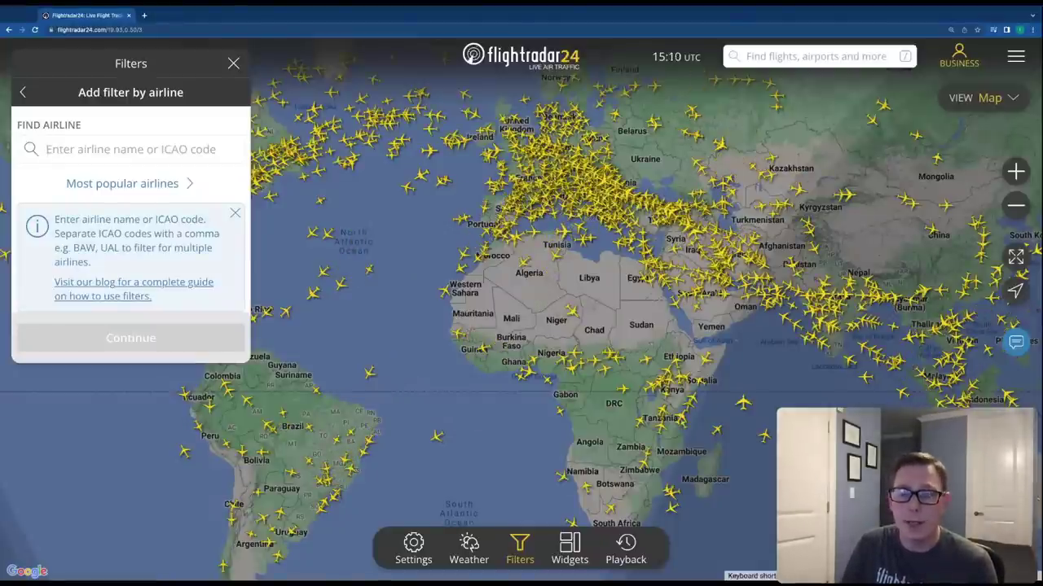
pyautogui.write('Br')
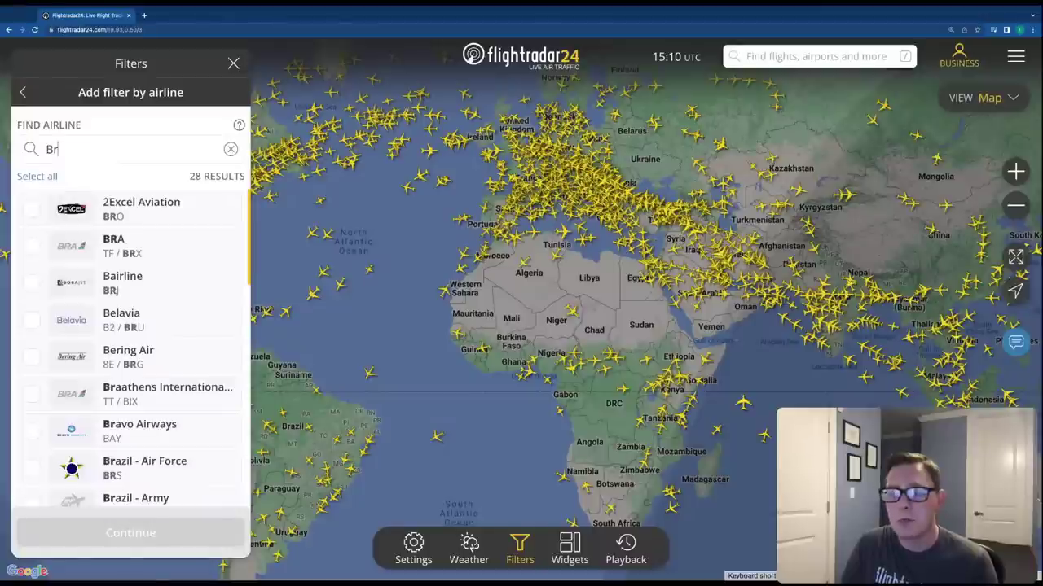
pyautogui.write('it')
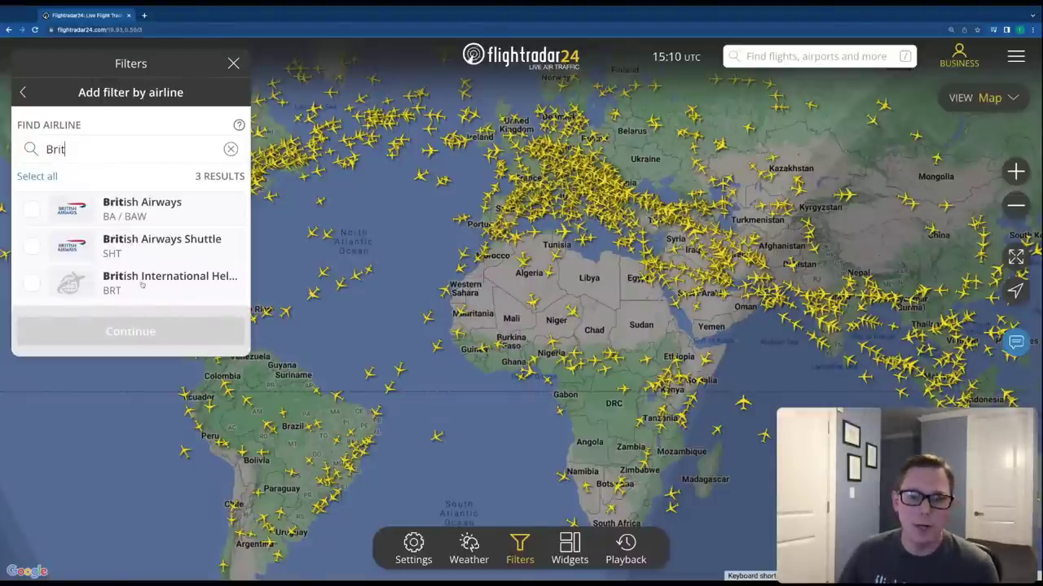
pyautogui.click(35, 212)
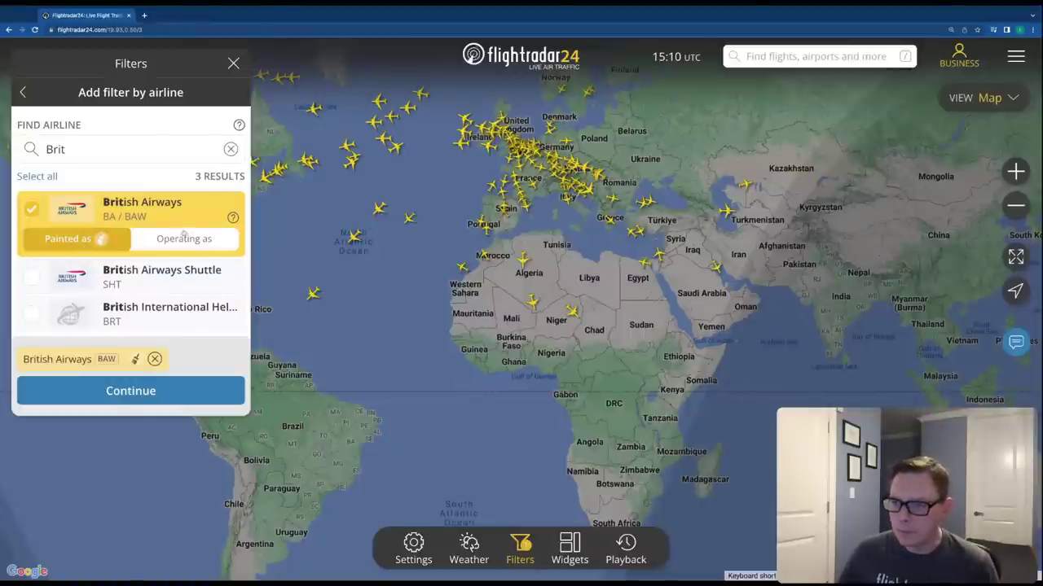
pyautogui.click(32, 208)
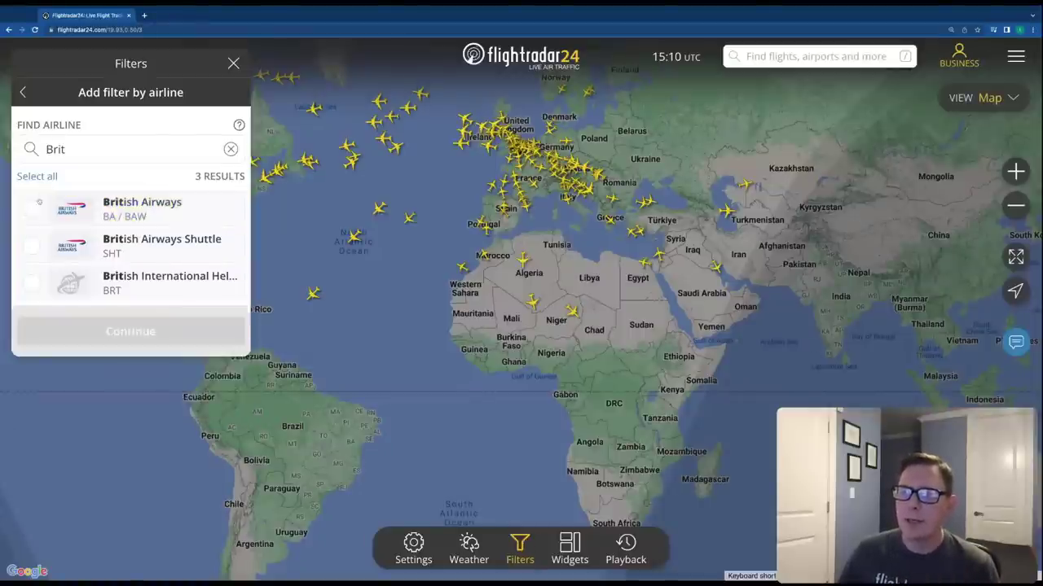
# Find "United Air" in the airline filter and select United Airlines, set to Operating as
pyautogui.doubleClick(55, 149)
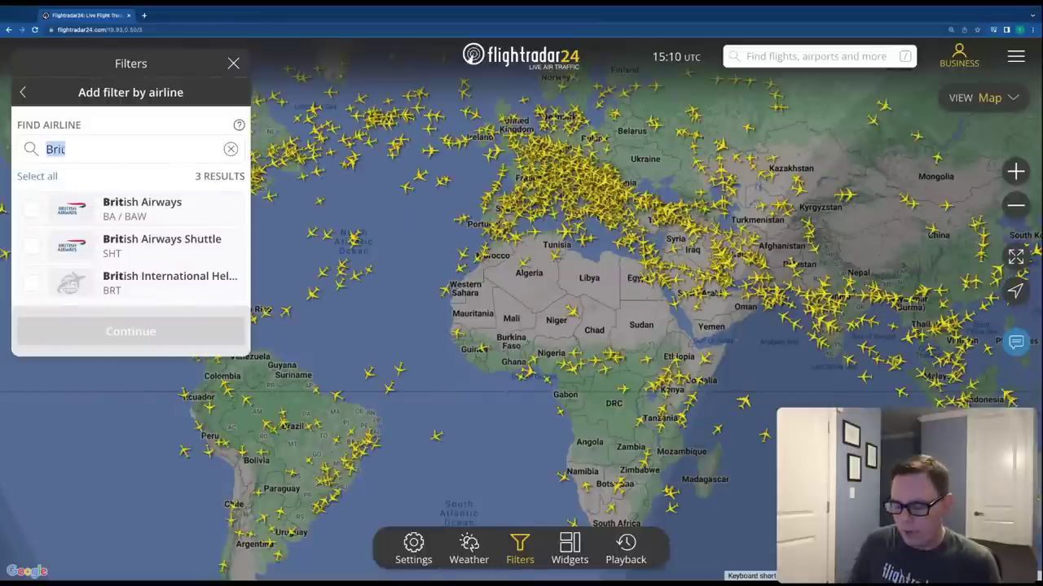
pyautogui.write('Unit')
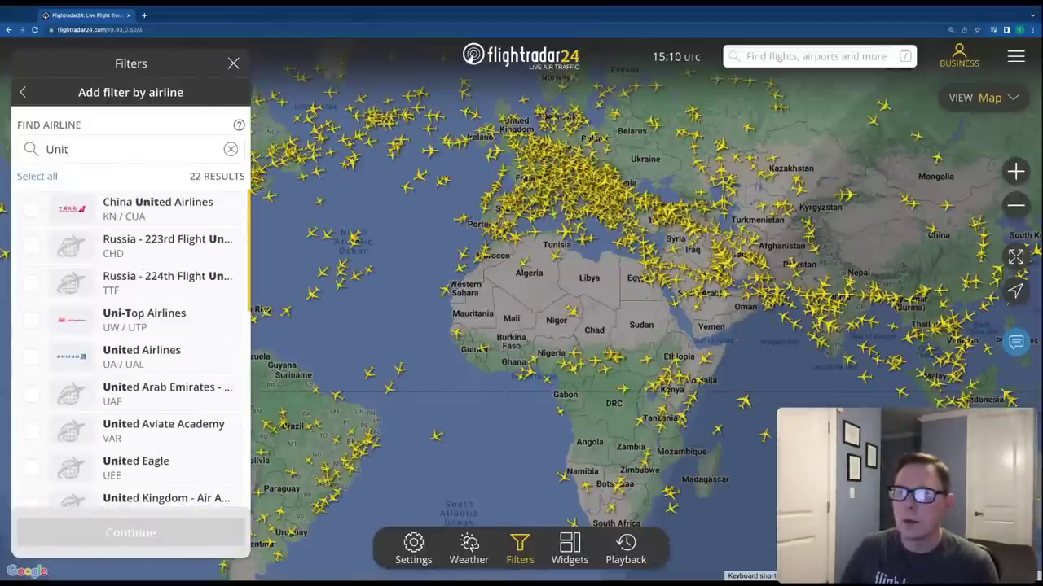
pyautogui.write('ed Air')
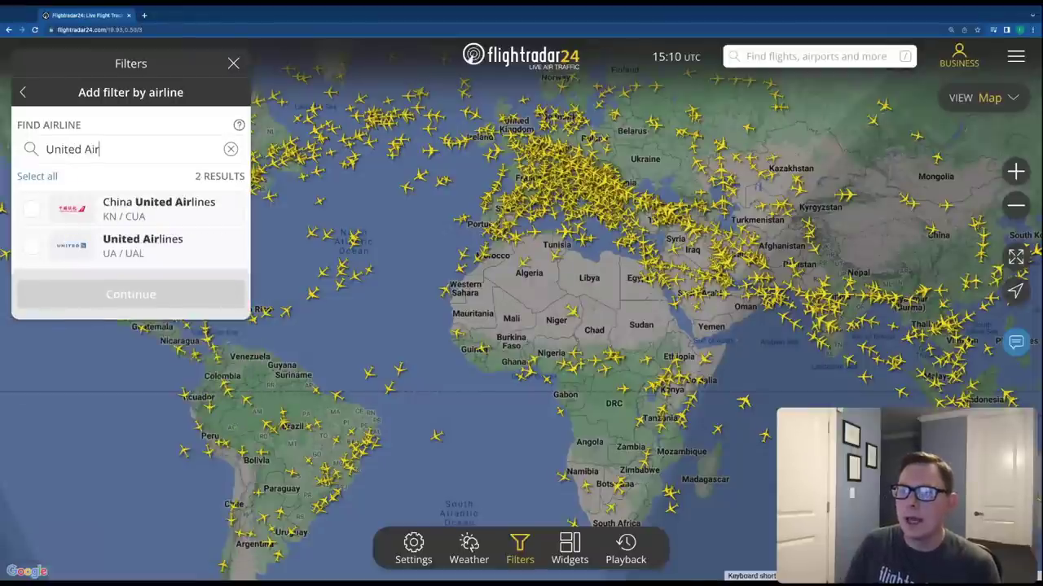
pyautogui.click(36, 247)
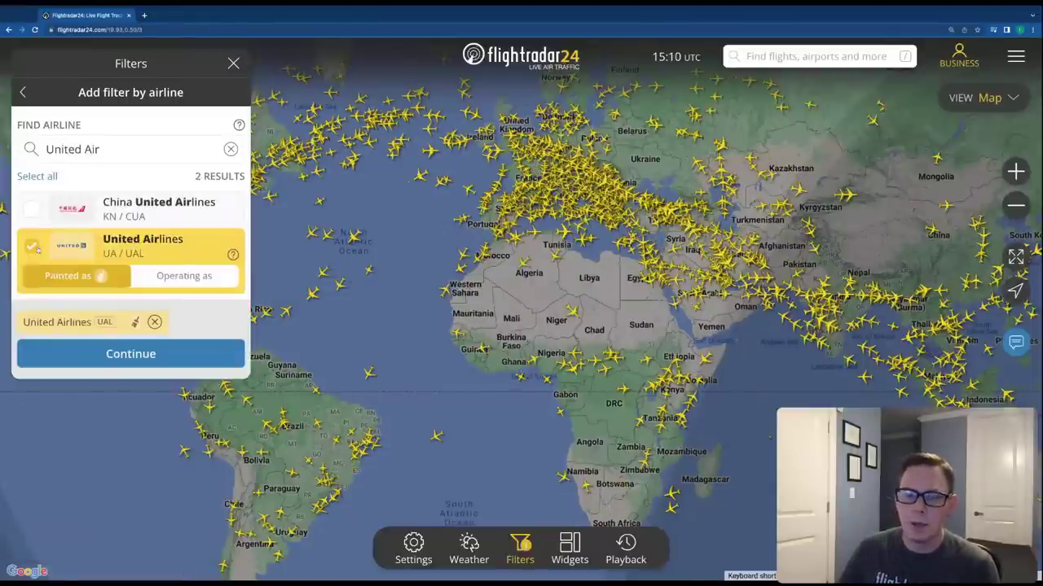
pyautogui.moveTo(323, 246); pyautogui.dragTo(362, 230)
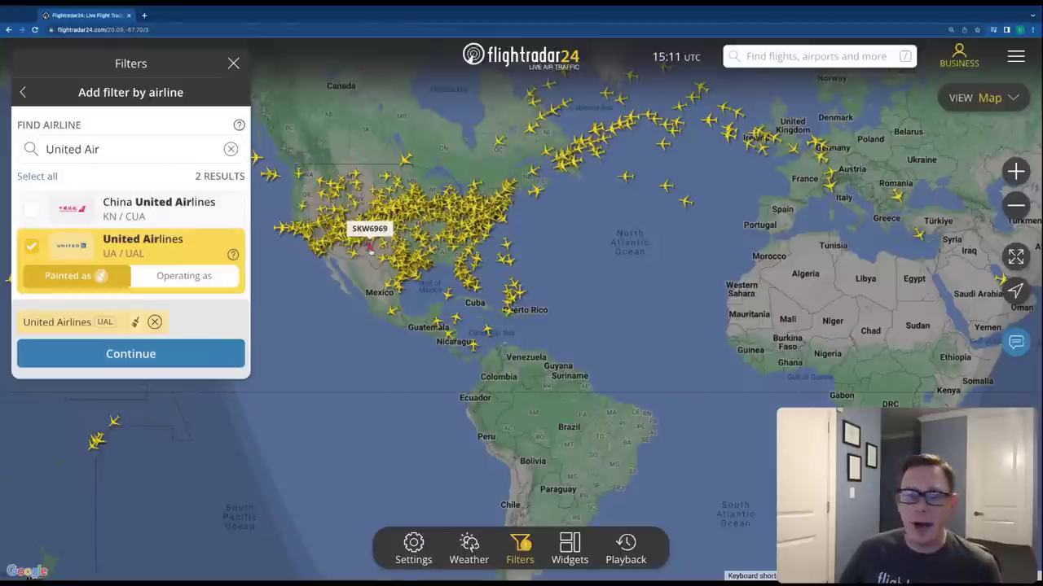
pyautogui.click(184, 276)
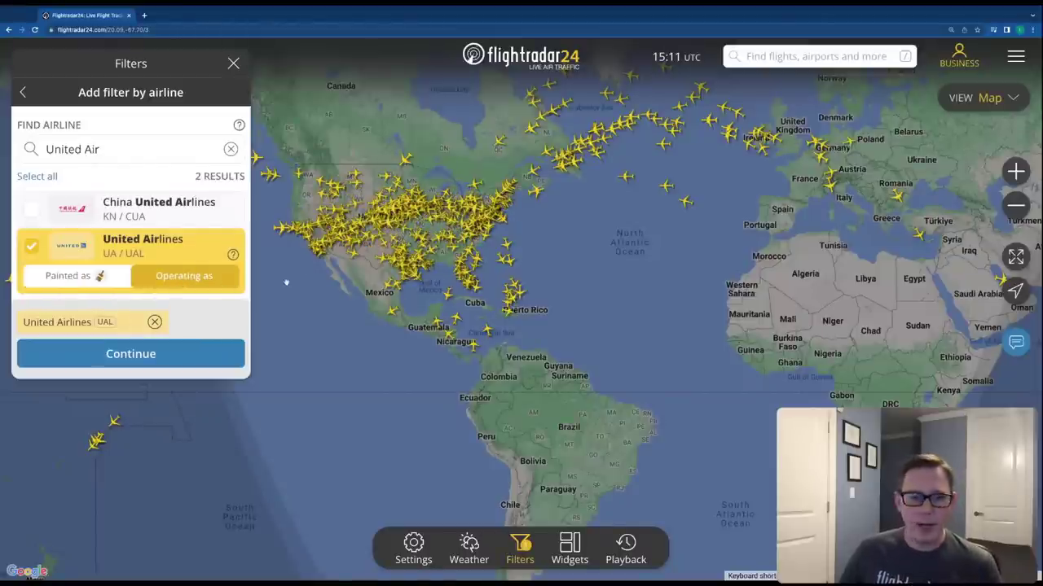
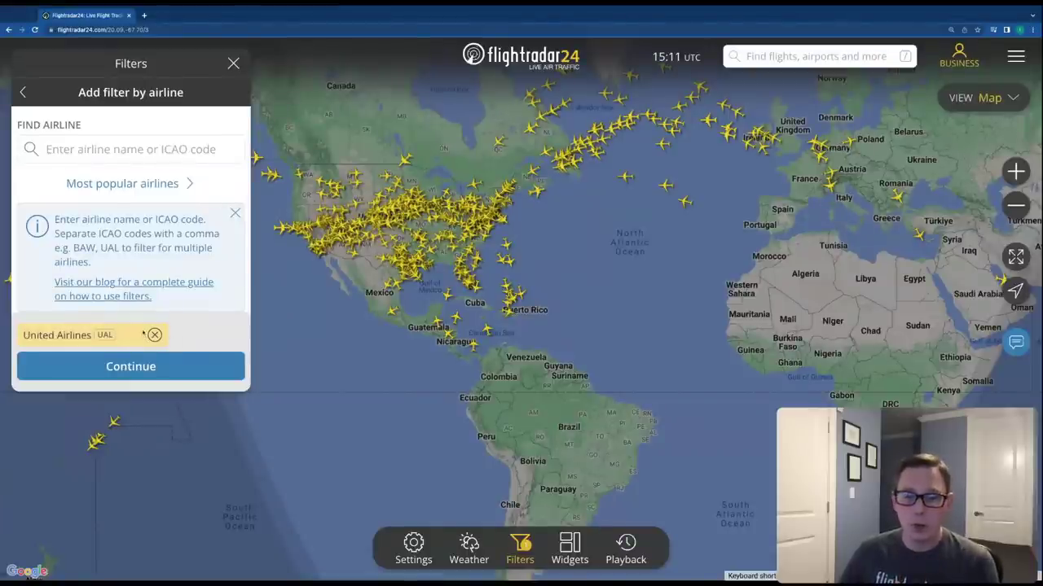
# Add American Airlines to the same airline filter by searching for "Americ", set to Operating as
pyautogui.click(157, 160)
pyautogui.write('Amer')
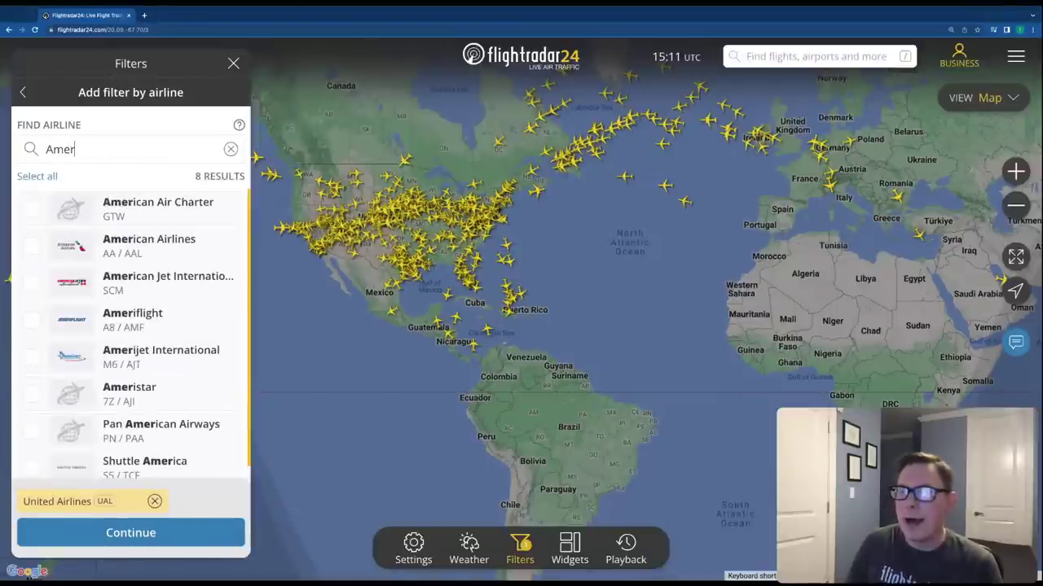
pyautogui.write('ic')
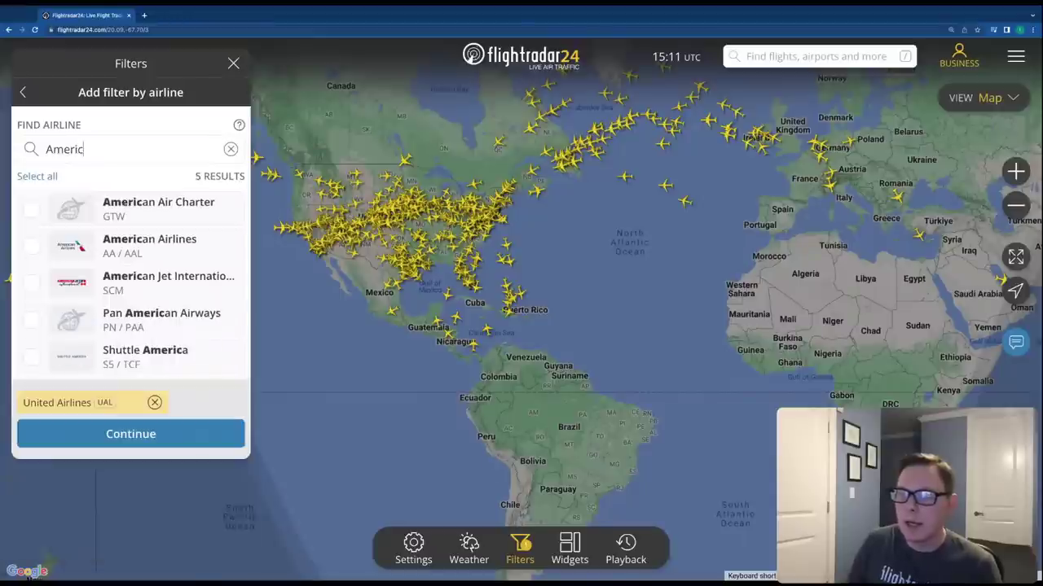
pyautogui.click(148, 251)
pyautogui.click(176, 277)
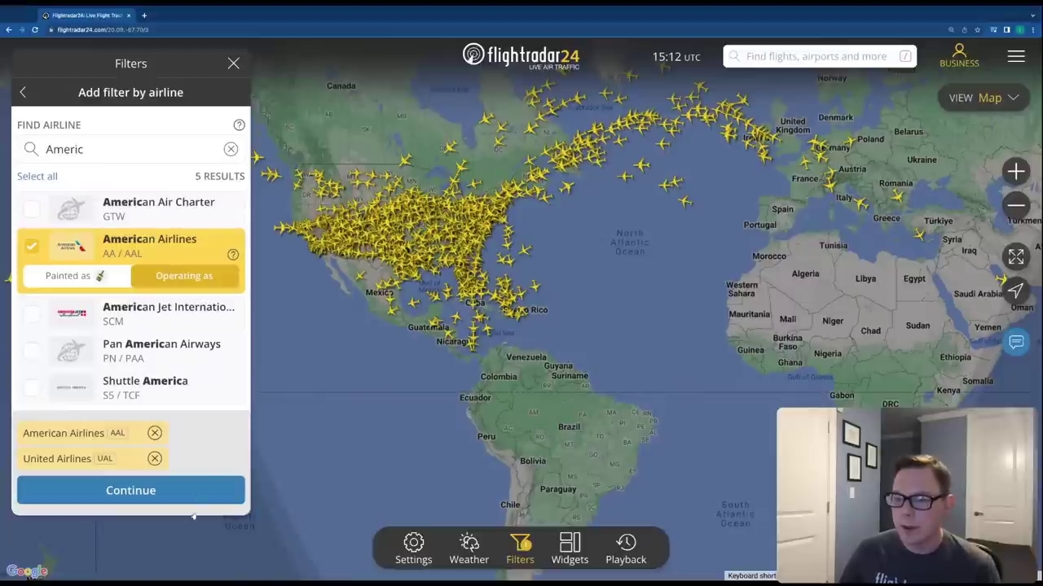
# Confirm the American and United Airlines selection and save it as a custom filter named "United and American"
pyautogui.click(165, 495)
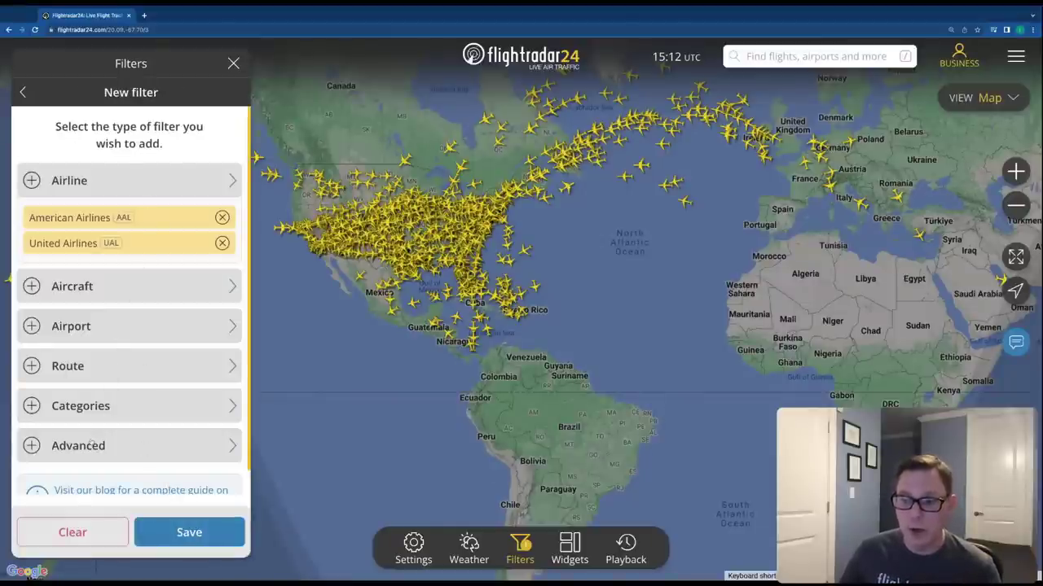
pyautogui.click(168, 533)
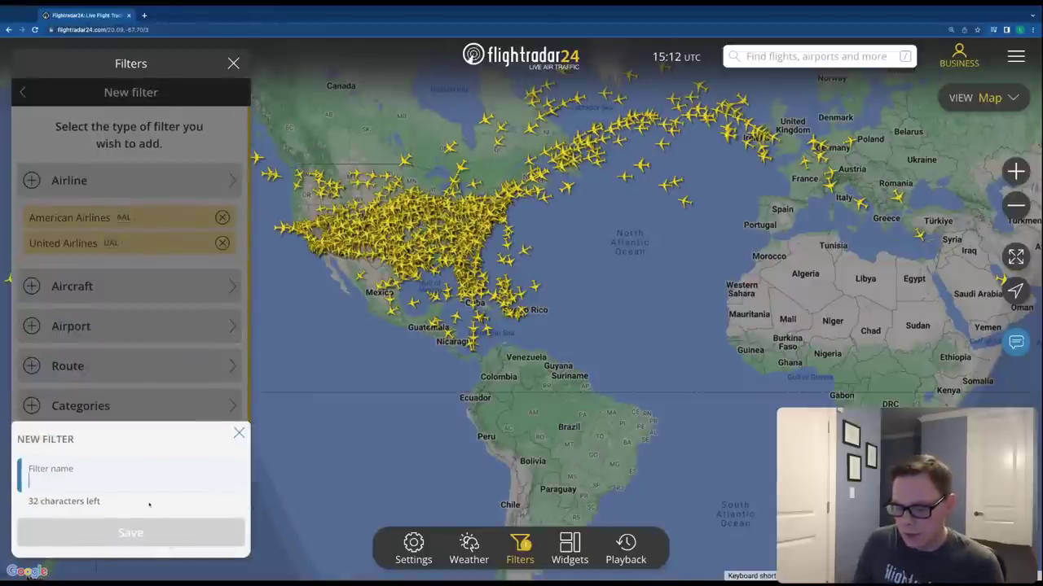
pyautogui.write('Unit')
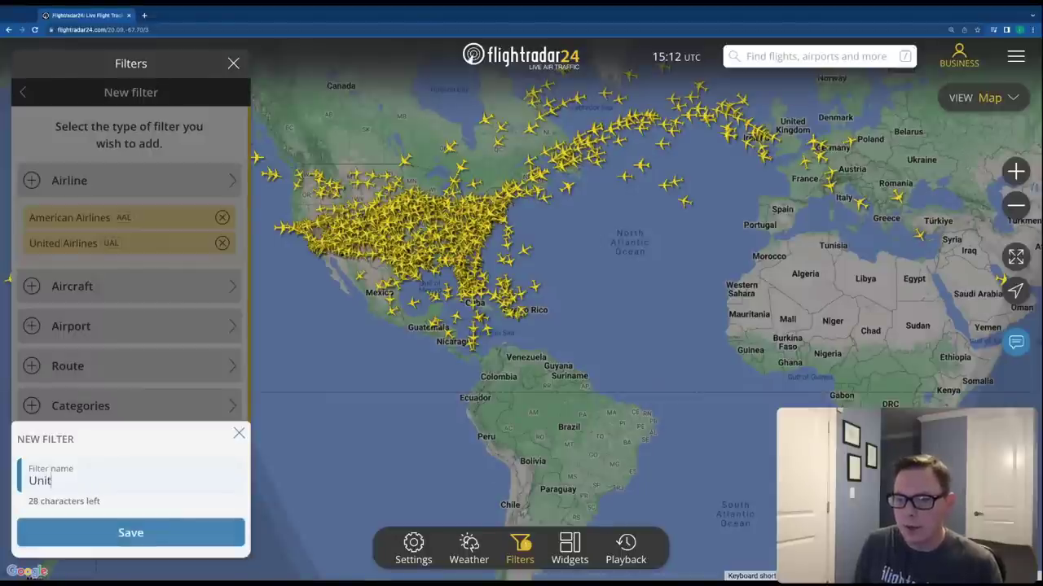
pyautogui.write('ed and American')
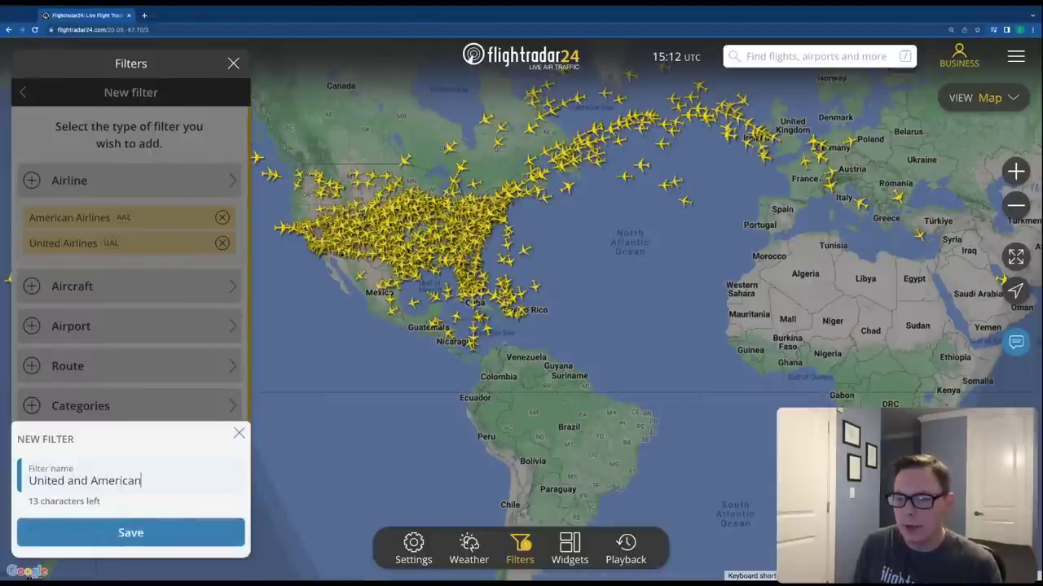
pyautogui.click(135, 534)
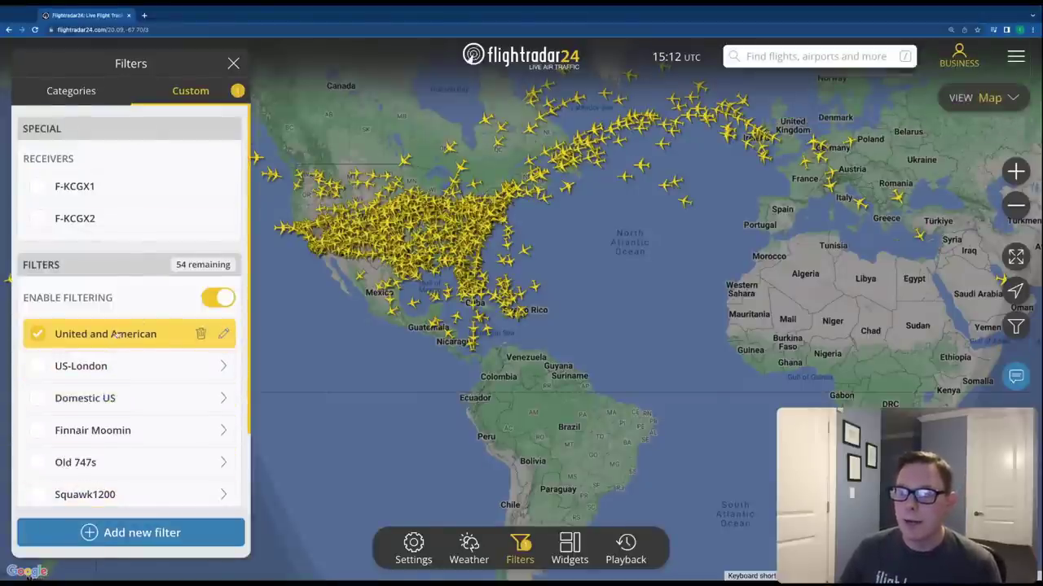
pyautogui.moveTo(128, 337)
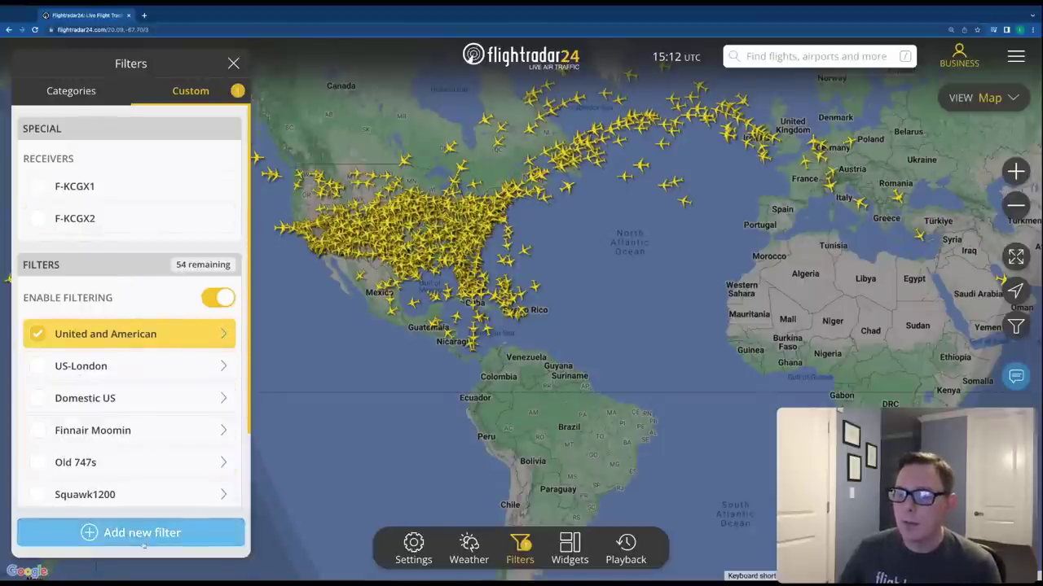
# Open a new filter and leave it empty, and switch off the "United and American" filter in the custom list
pyautogui.click(140, 538)
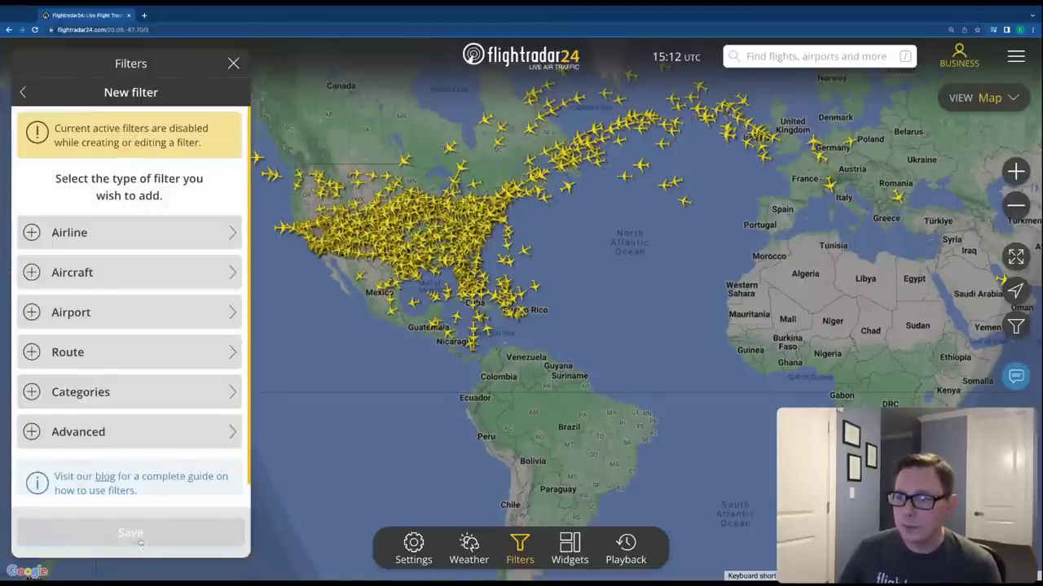
pyautogui.click(26, 94)
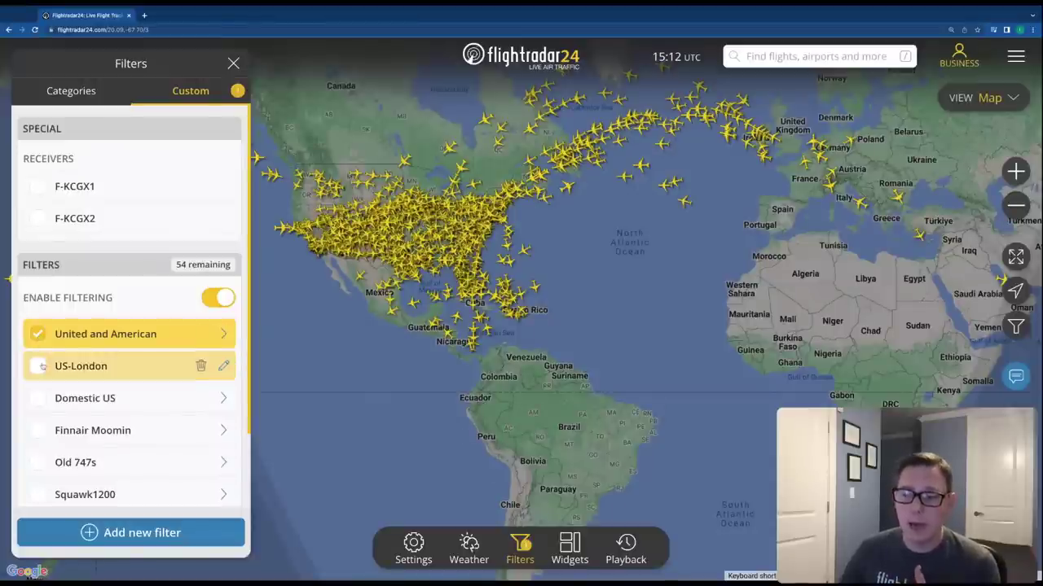
pyautogui.click(38, 335)
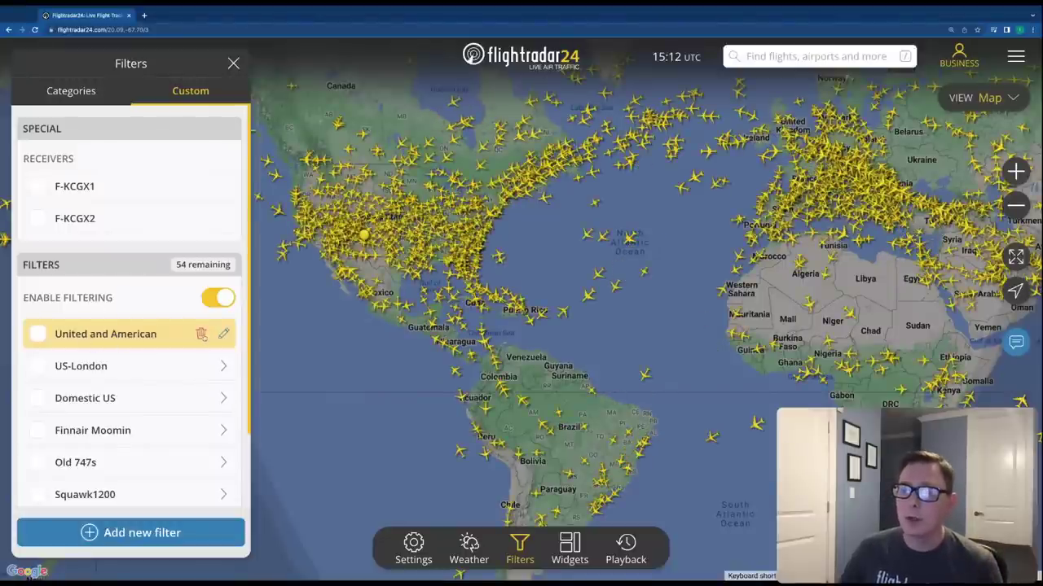
# Edit the "United and American" filter to add Delta Air Lines, set to Operating as, and save the change
pyautogui.click(220, 335)
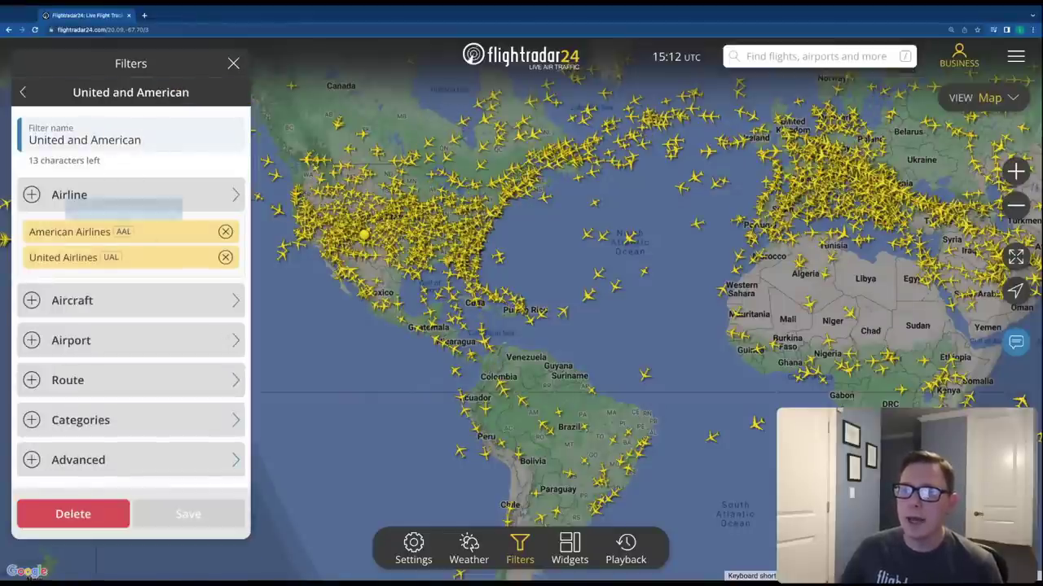
pyautogui.click(176, 204)
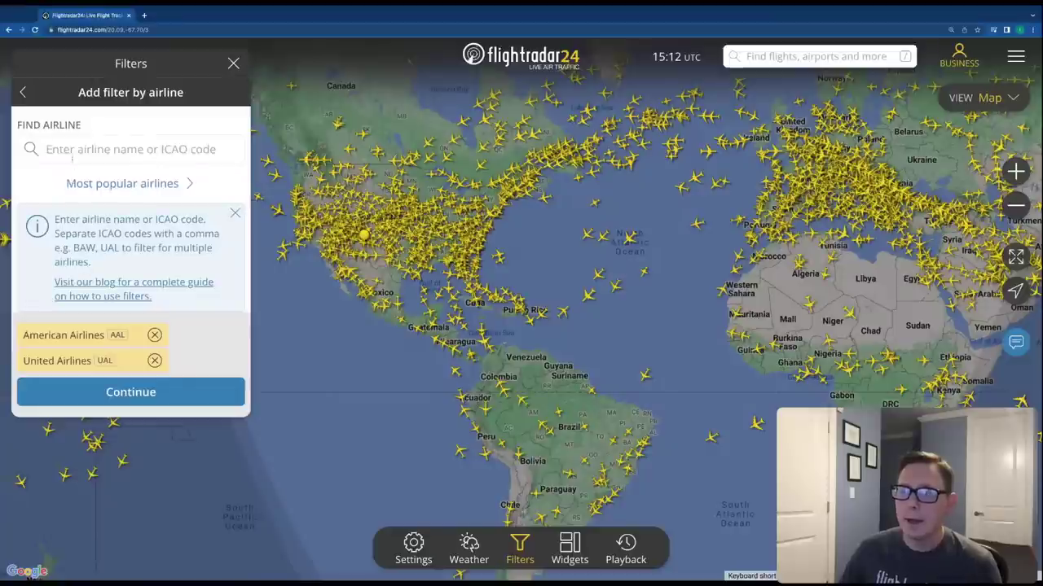
pyautogui.write('Delta')
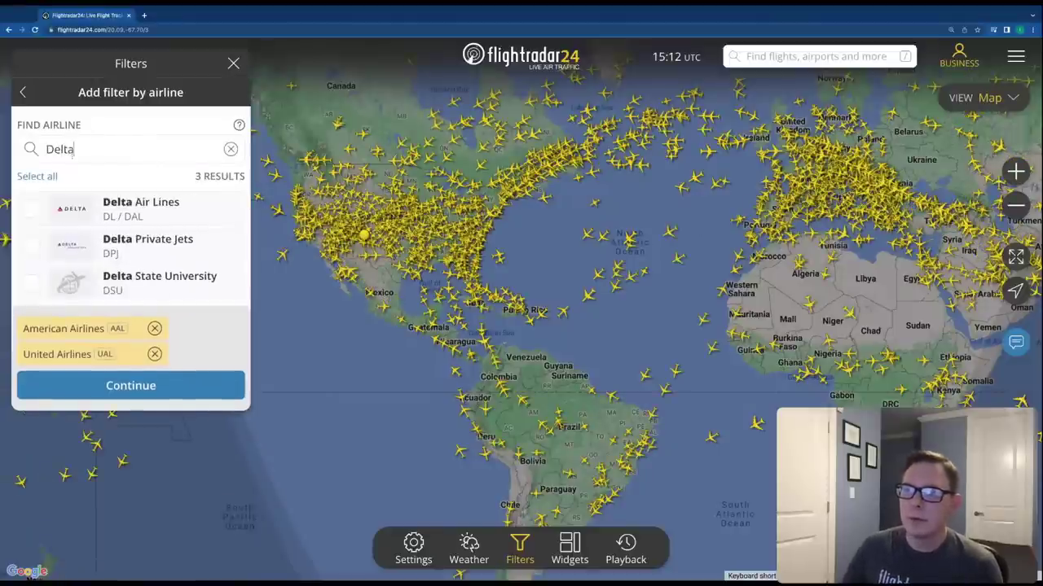
pyautogui.click(149, 218)
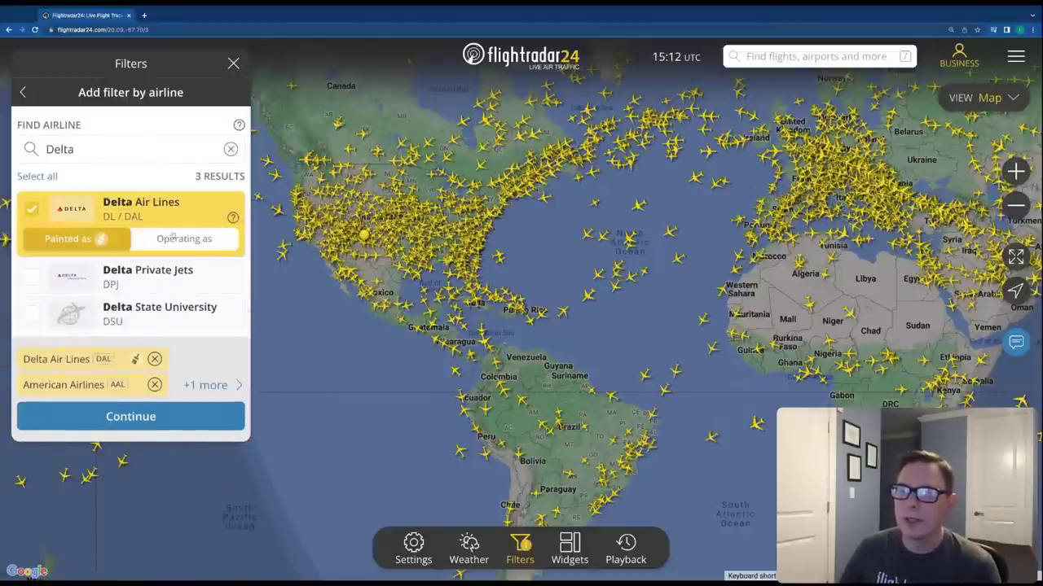
pyautogui.click(176, 239)
pyautogui.click(136, 417)
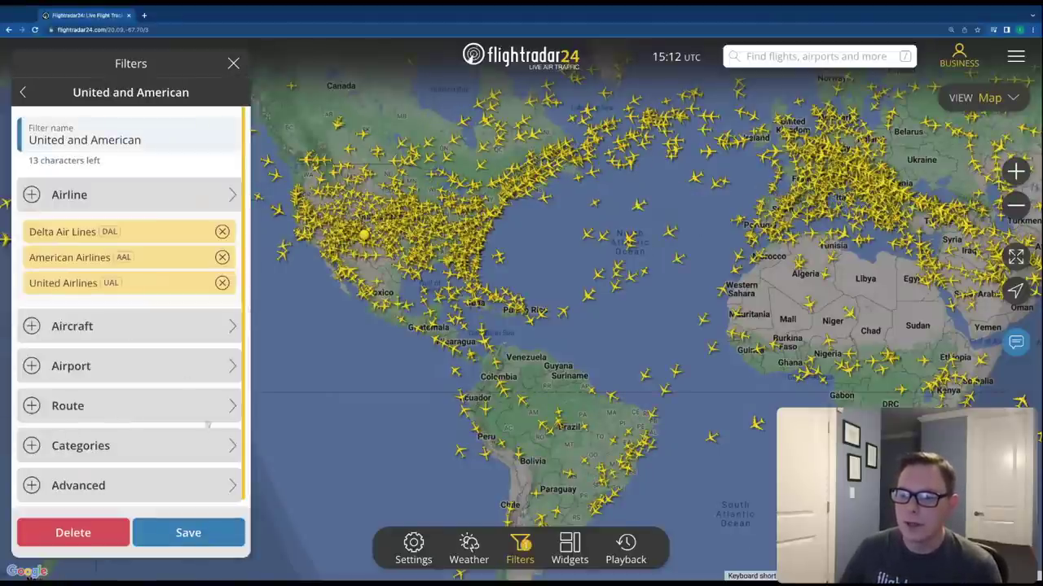
pyautogui.click(167, 531)
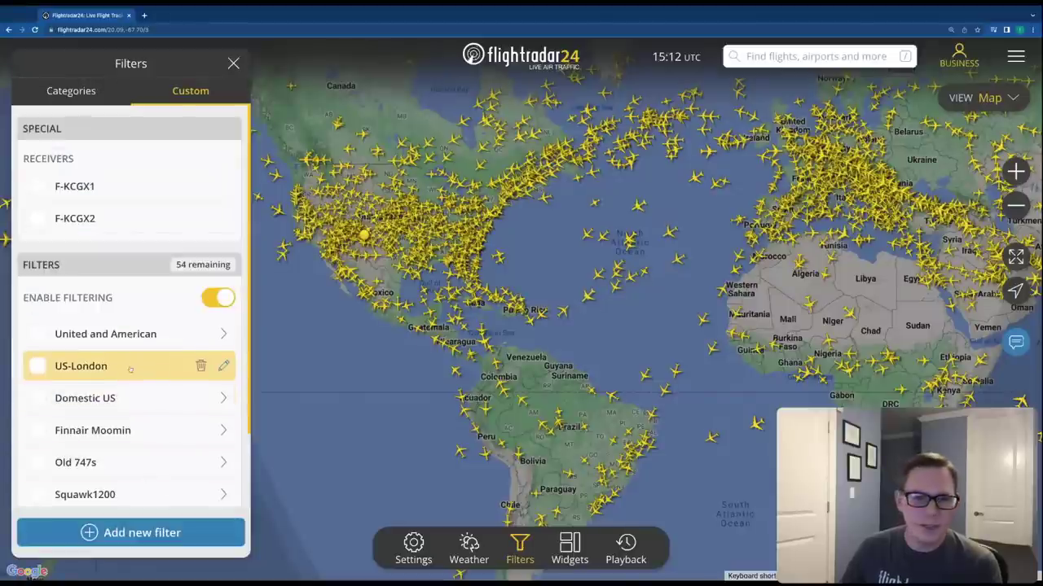
# Switch the "United and American" filter back on to view it on the map, and delete the filter
pyautogui.click(127, 337)
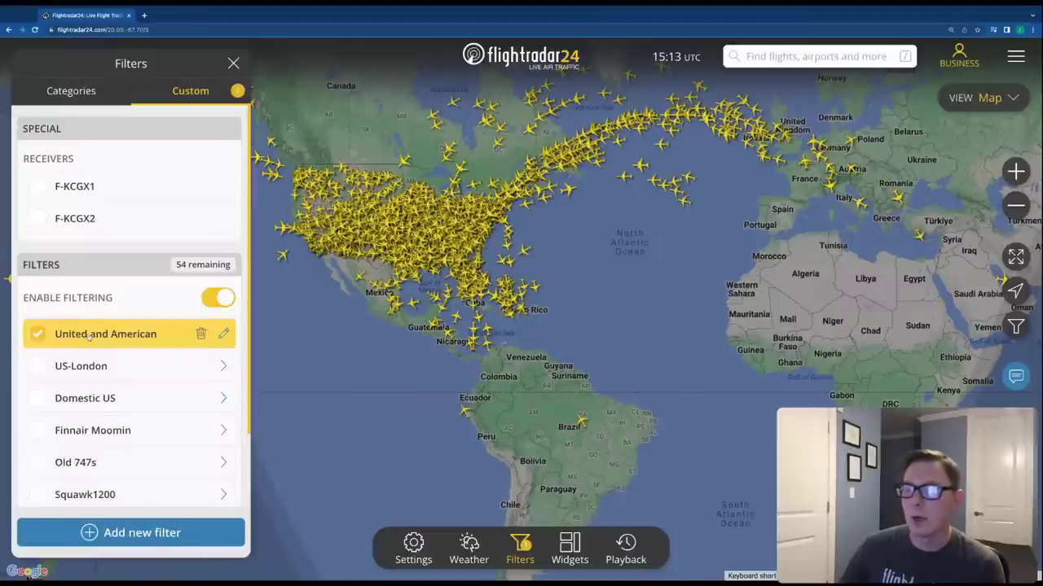
pyautogui.click(201, 334)
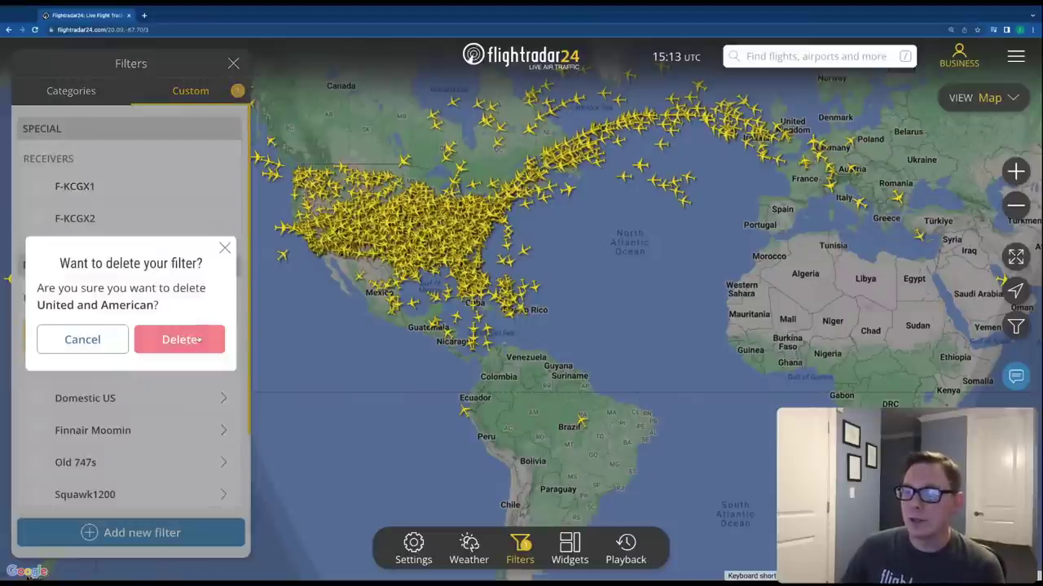
pyautogui.click(180, 339)
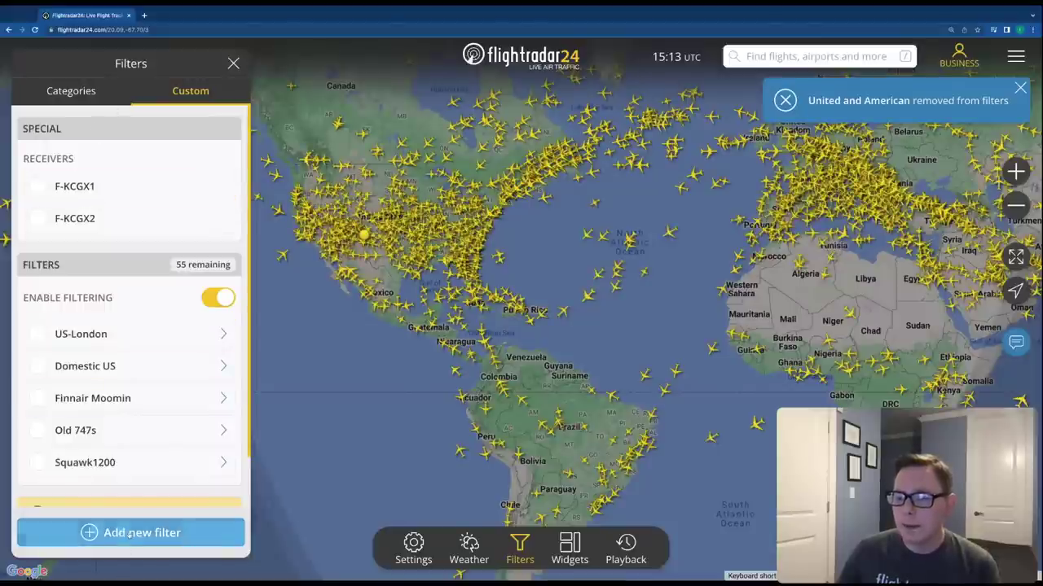
# Start a new aircraft filter, try the Boeing C-17A Globemaster III by searching for "C1", and remove it again
pyautogui.click(129, 533)
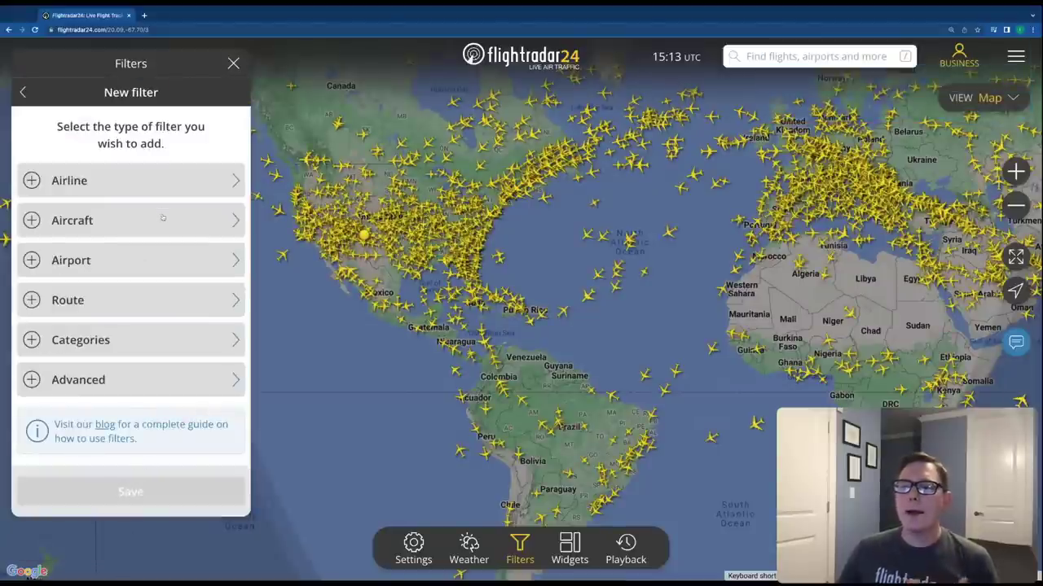
pyautogui.click(163, 218)
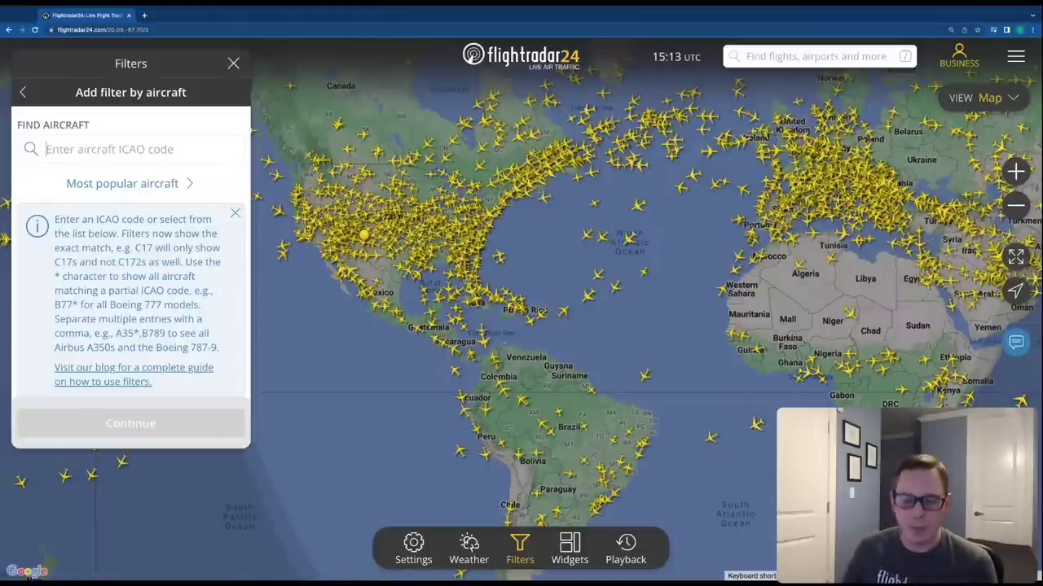
pyautogui.write('C1')
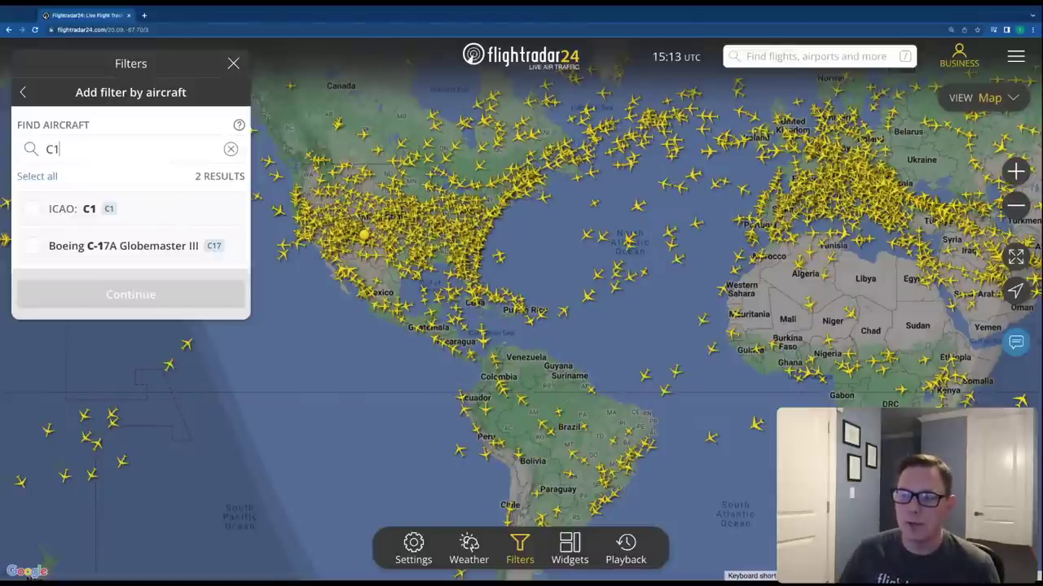
pyautogui.click(77, 248)
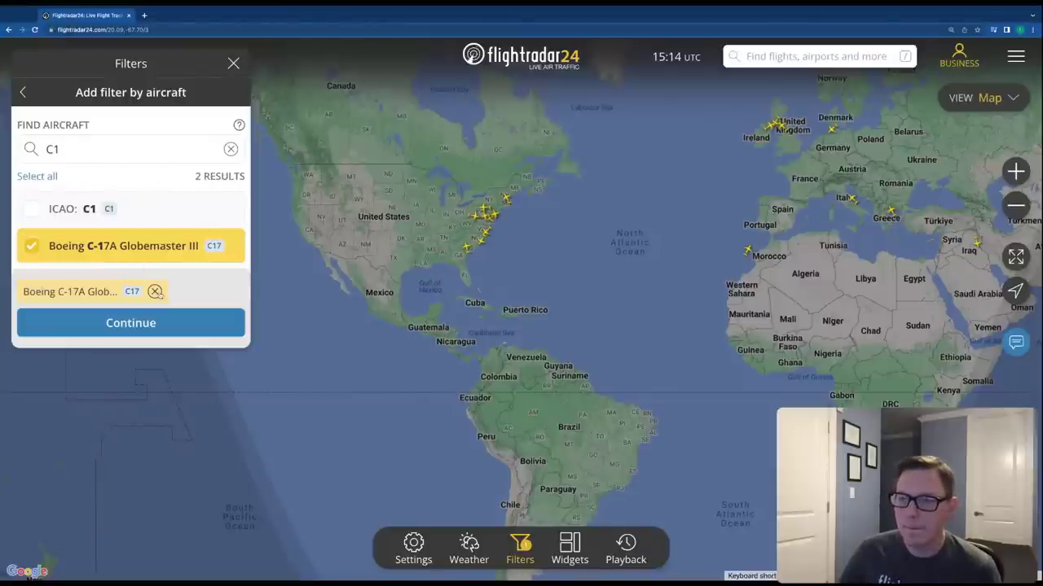
pyautogui.click(155, 292)
# Search for "Air" and add the Airbus A220-100, A220-300 and A300-600ST Beluga to the new filter
pyautogui.doubleClick(52, 149)
pyautogui.write('A')
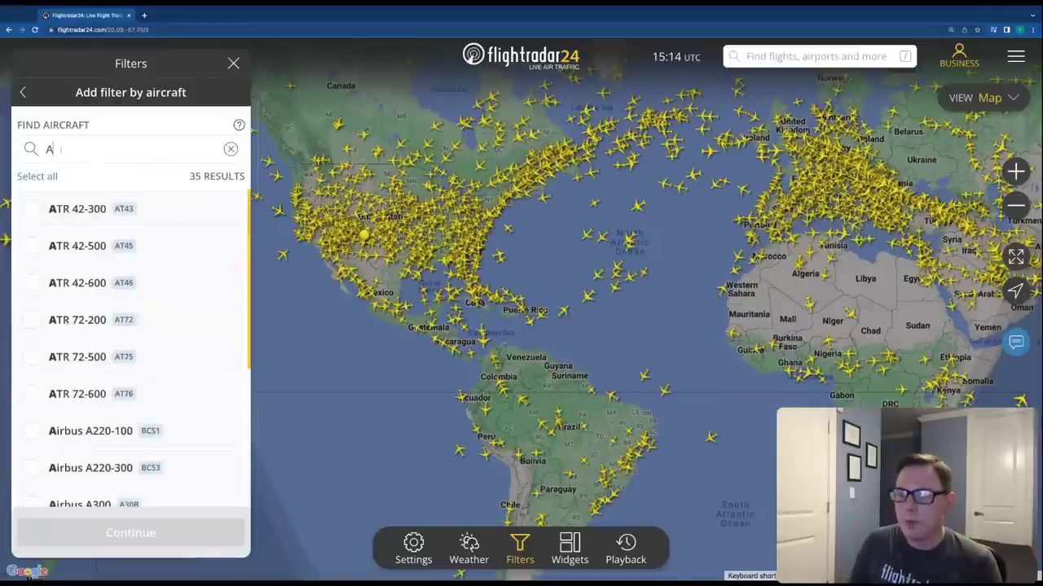
pyautogui.write('ir')
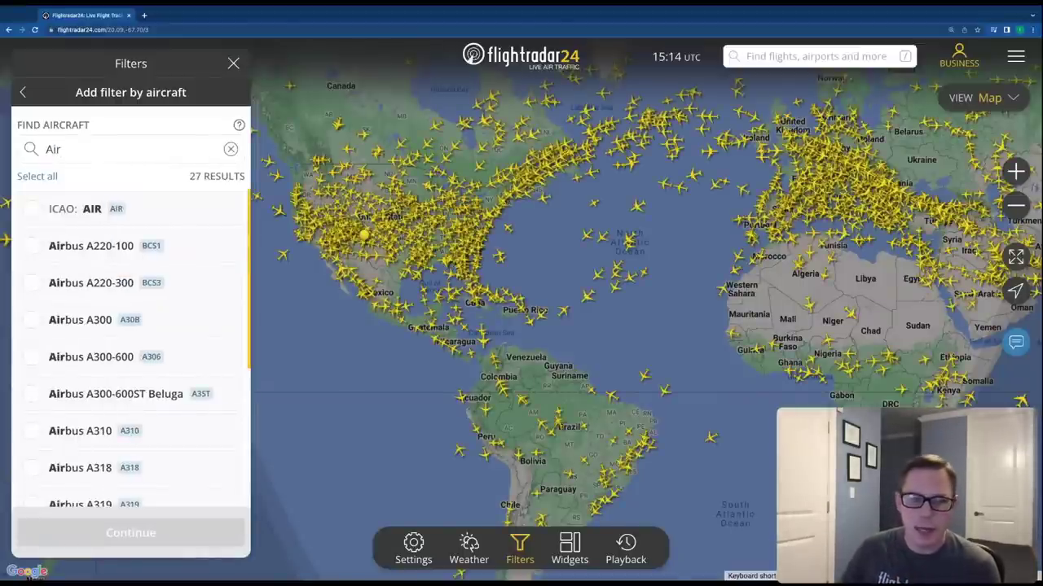
pyautogui.click(33, 245)
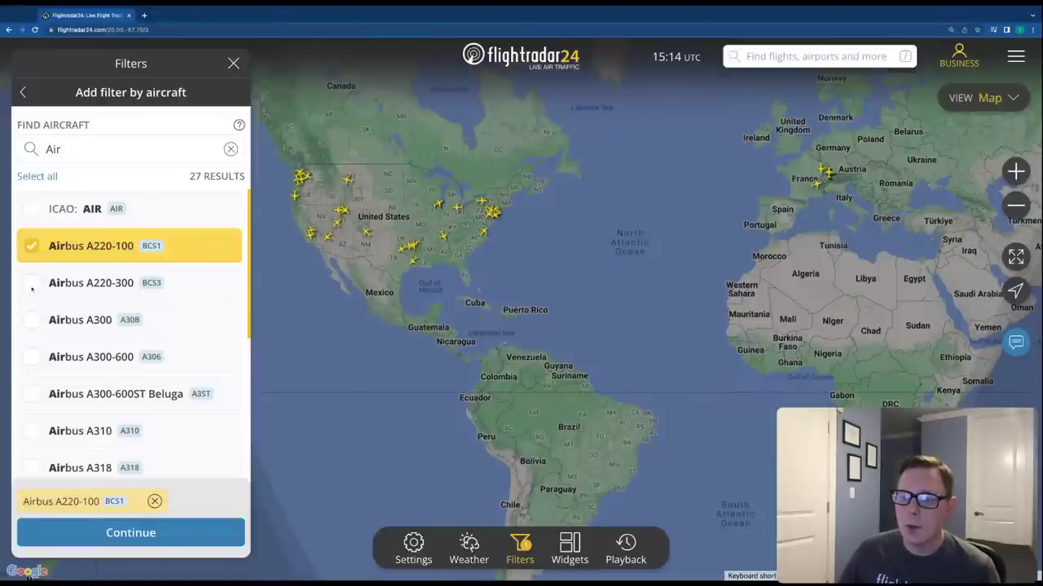
pyautogui.click(32, 283)
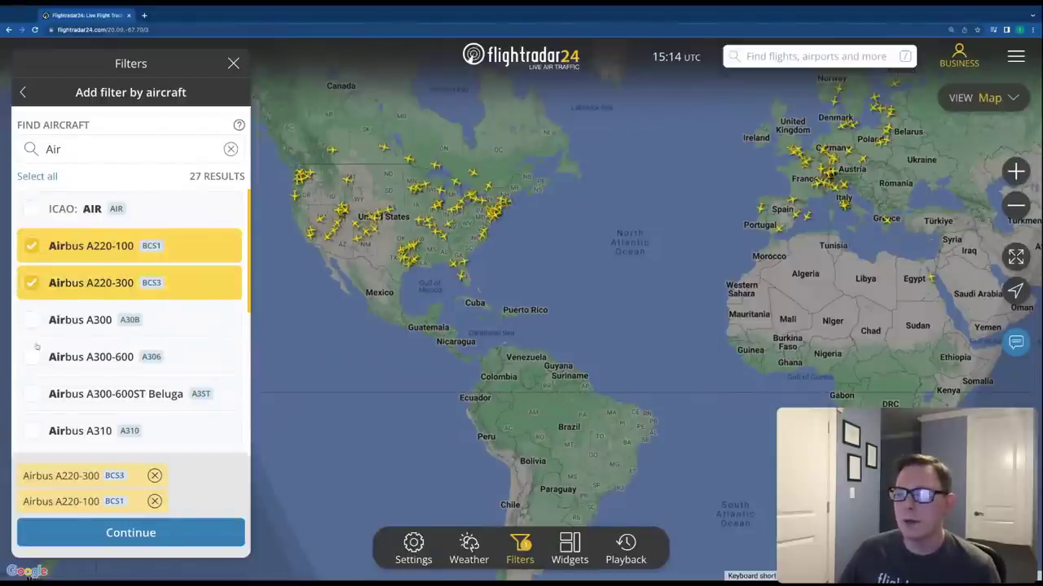
pyautogui.click(32, 394)
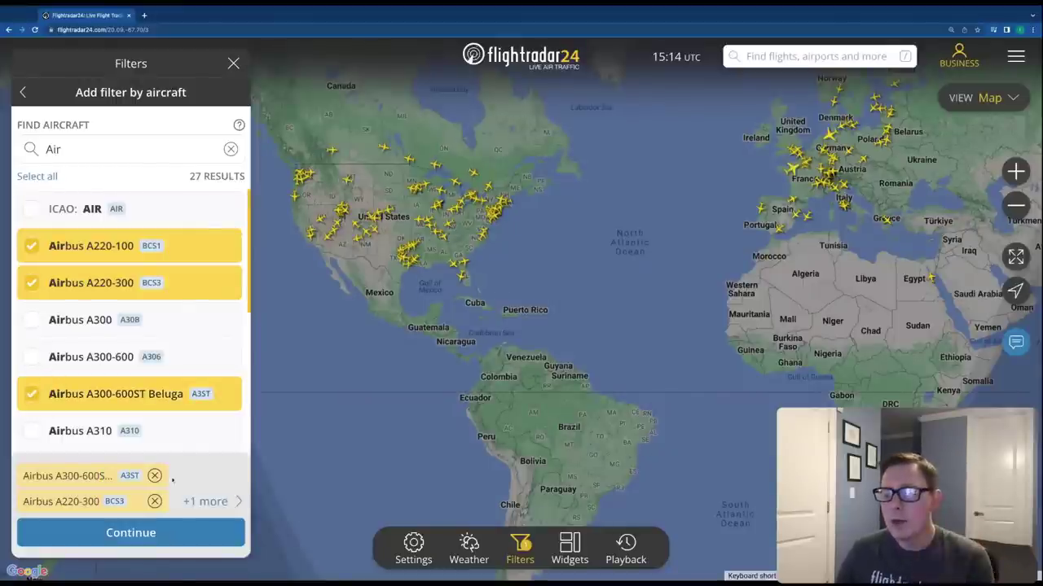
pyautogui.click(132, 532)
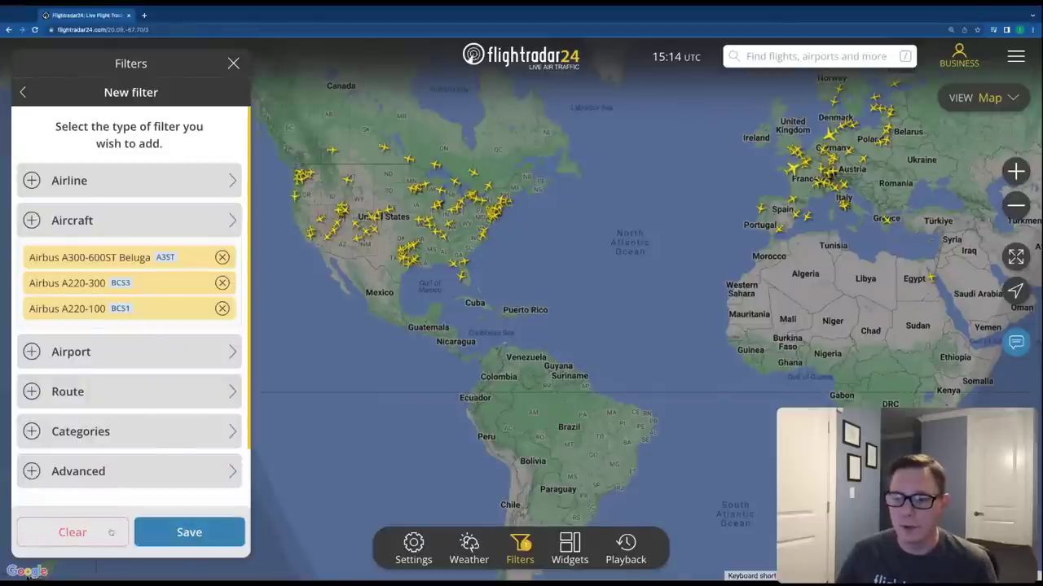
# Remove the Airbus A220-300 and A220-100 from the new filter, and clear what remains of it
pyautogui.click(222, 283)
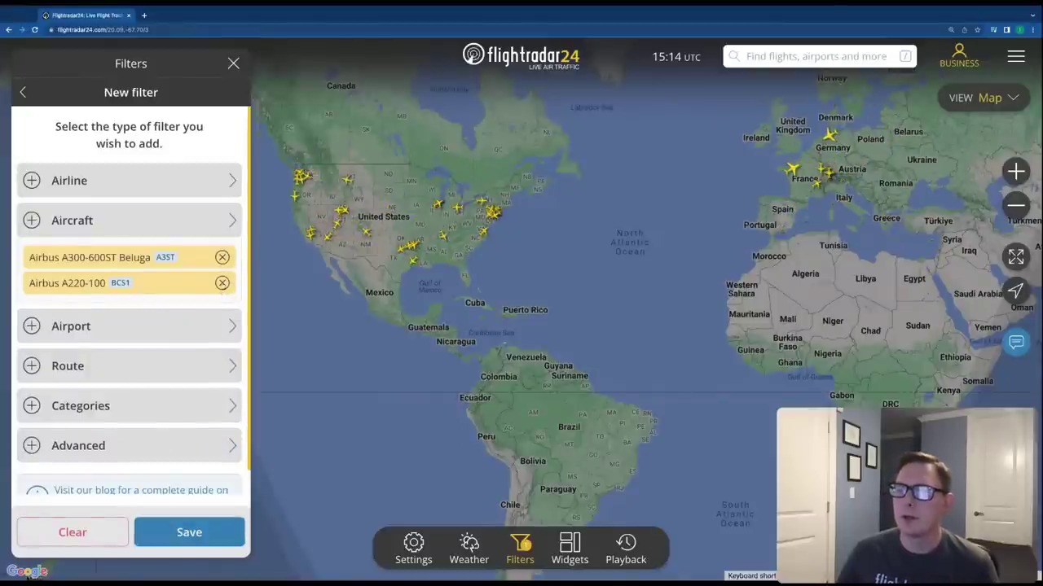
pyautogui.click(222, 282)
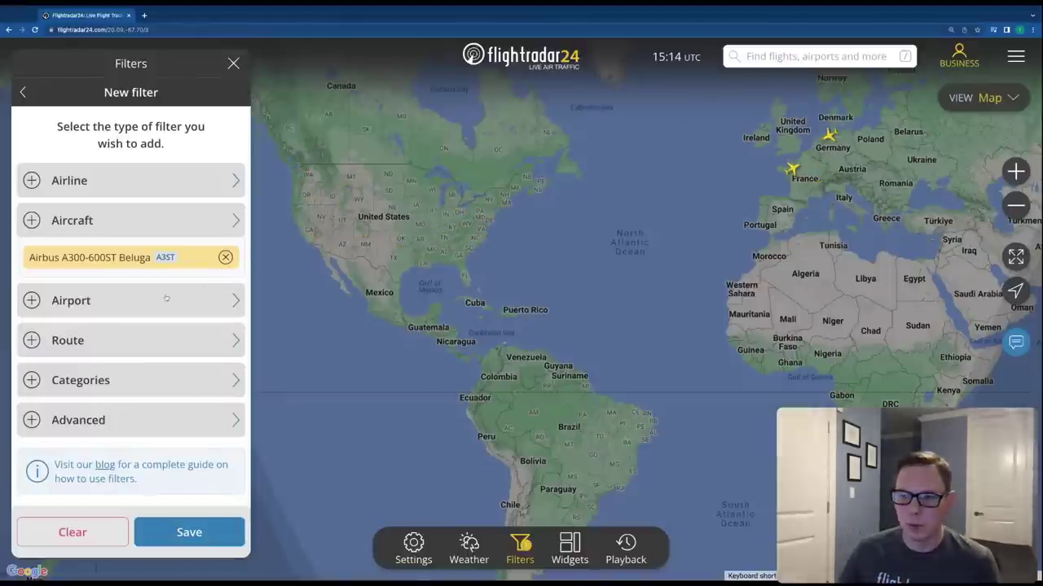
pyautogui.click(85, 534)
pyautogui.click(179, 338)
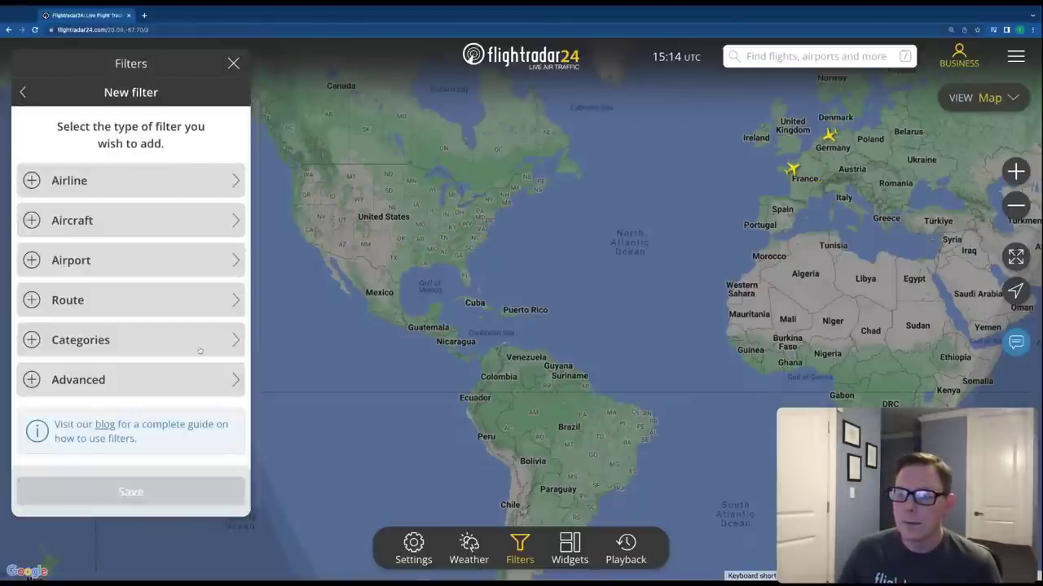
# Search the aircraft filter options for "Boeing" and for the ICAO code "B38", and return to the filter types without choosing any
pyautogui.click(119, 226)
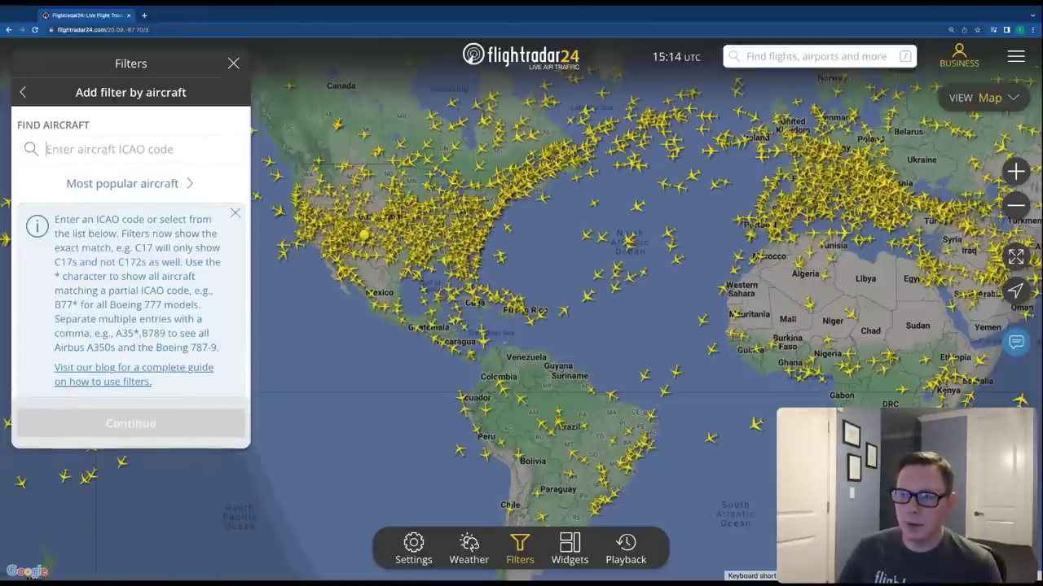
pyautogui.write('Boeing')
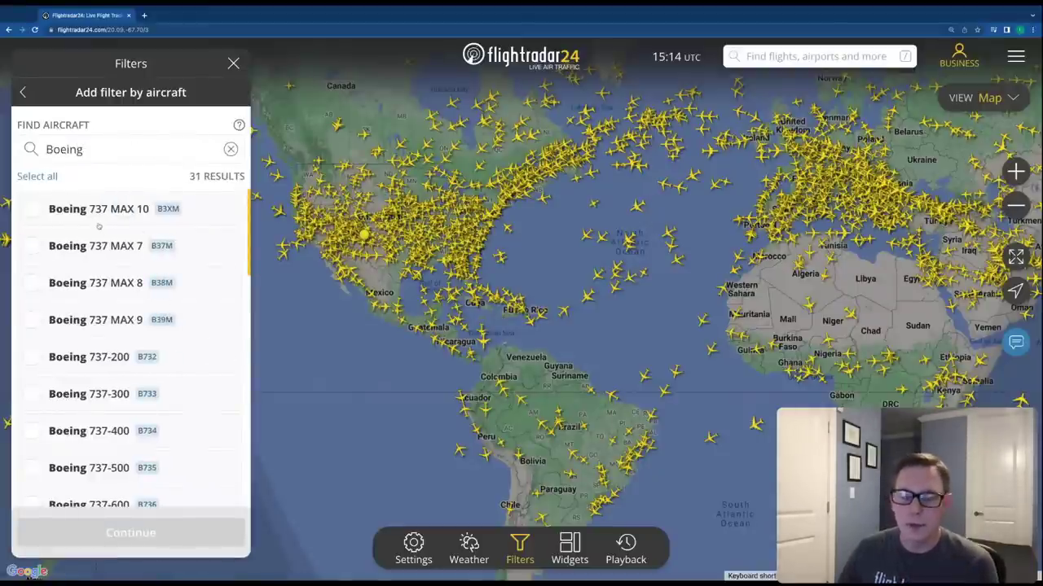
pyautogui.press('BackSpace')
pyautogui.press('BackSpace')
pyautogui.press('BackSpace')
pyautogui.press('BackSpace')
pyautogui.press('BackSpace')
pyautogui.press('BackSpace')
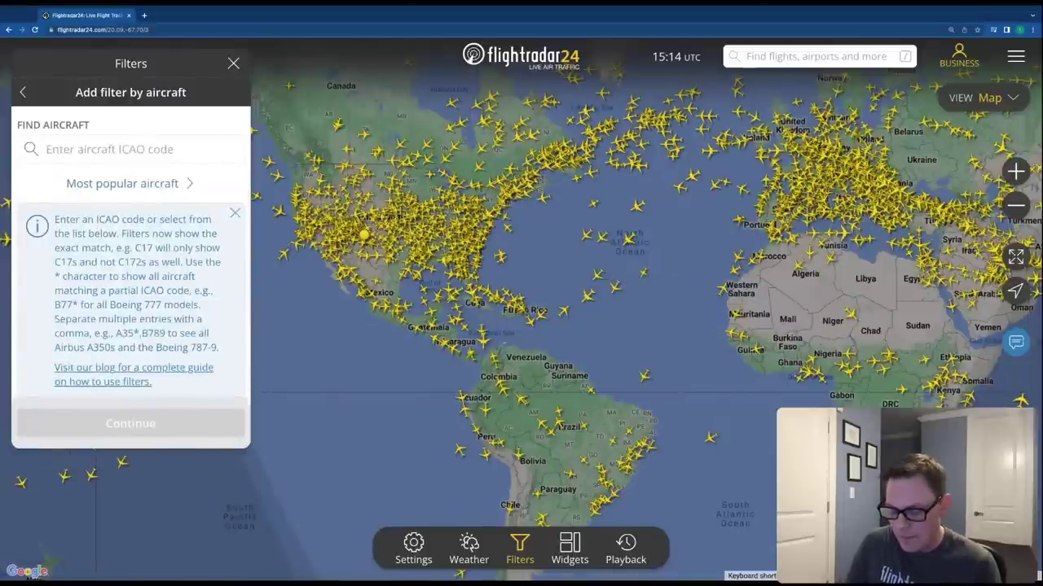
pyautogui.write('B38')
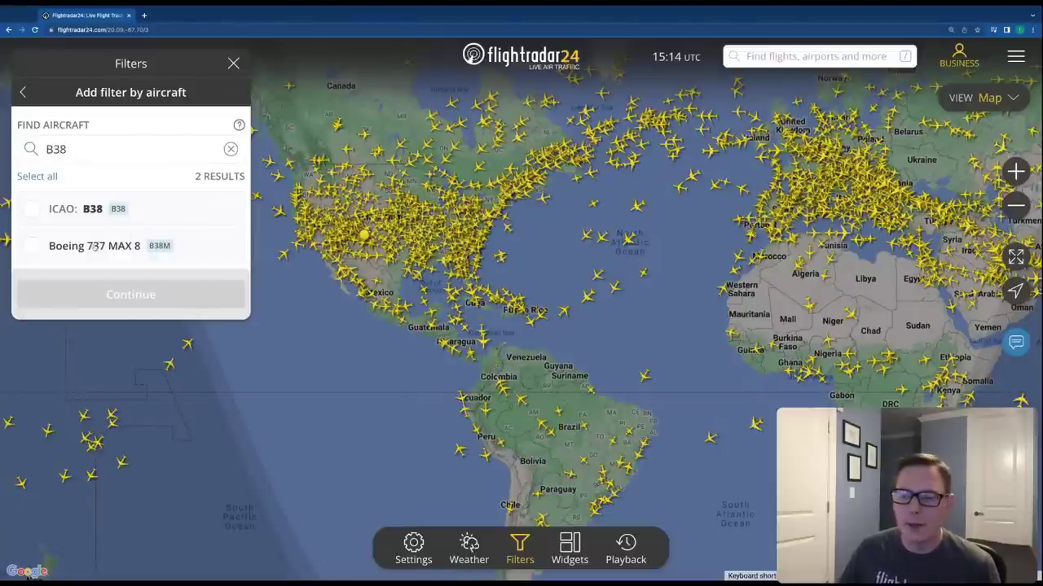
pyautogui.click(230, 149)
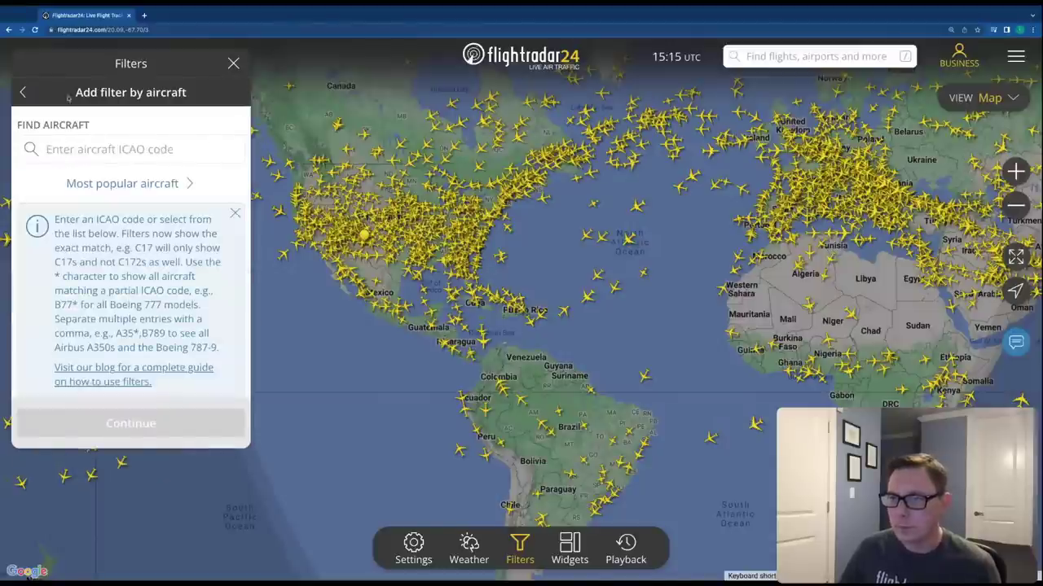
pyautogui.click(23, 92)
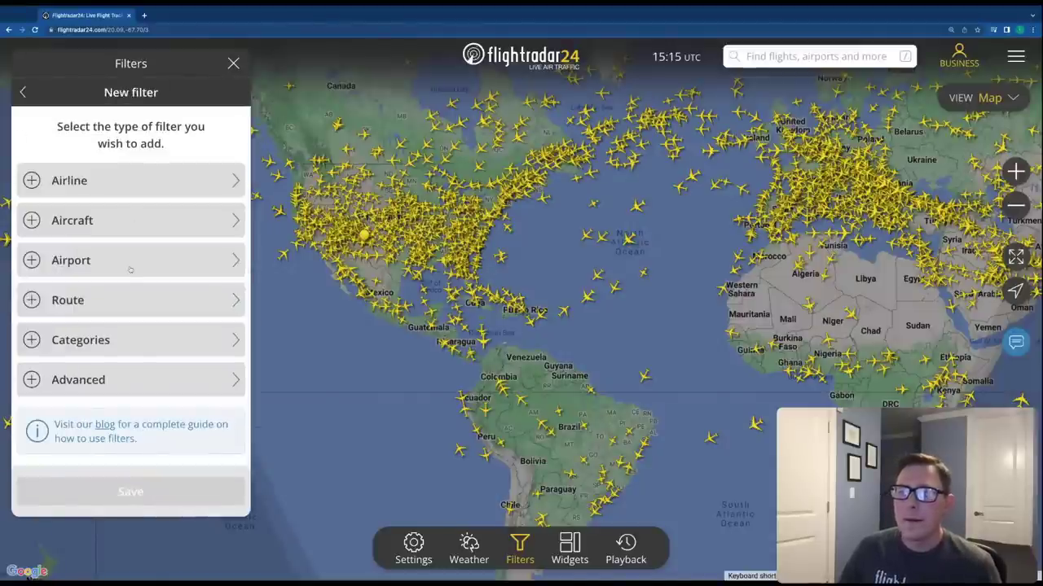
# Start an airport filter and look up airports by the IATA code "ARN" and by the ICAO code "ESSA"
pyautogui.click(132, 263)
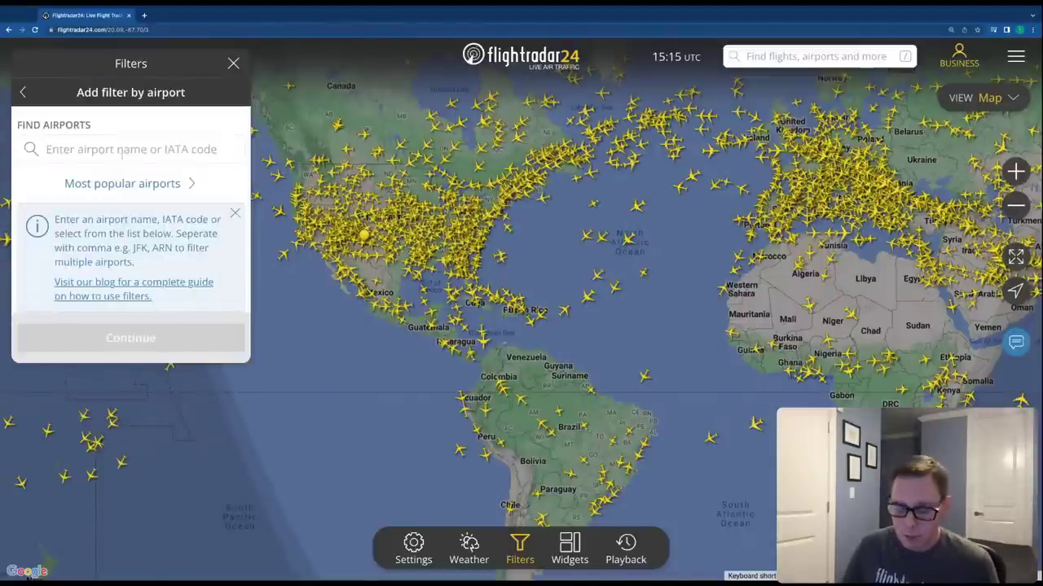
pyautogui.write('l')
pyautogui.press('BackSpace')
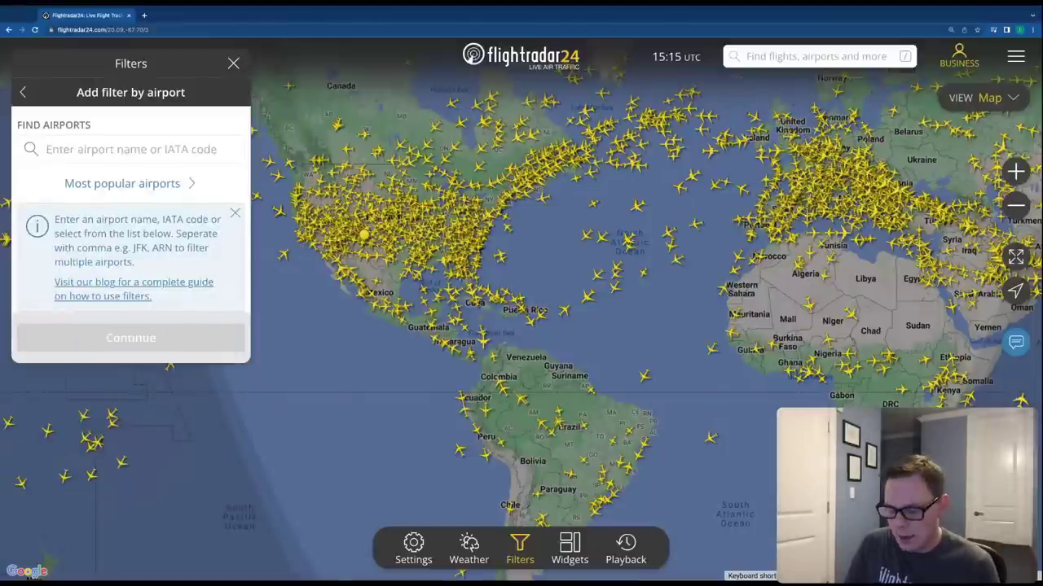
pyautogui.write('ARN')
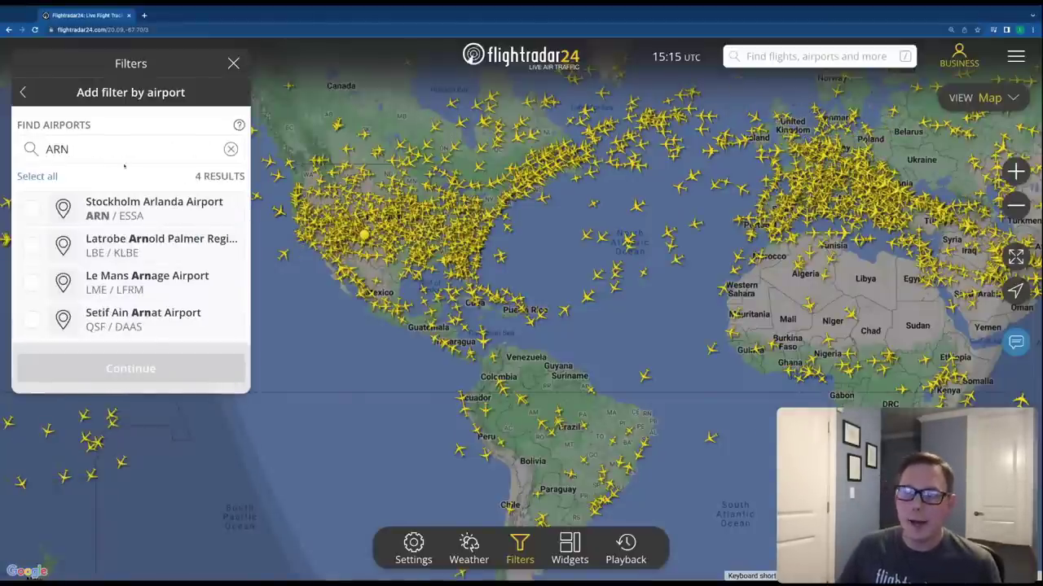
pyautogui.press('BackSpace')
pyautogui.press('BackSpace')
pyautogui.press('BackSpace')
pyautogui.write('ESSA')
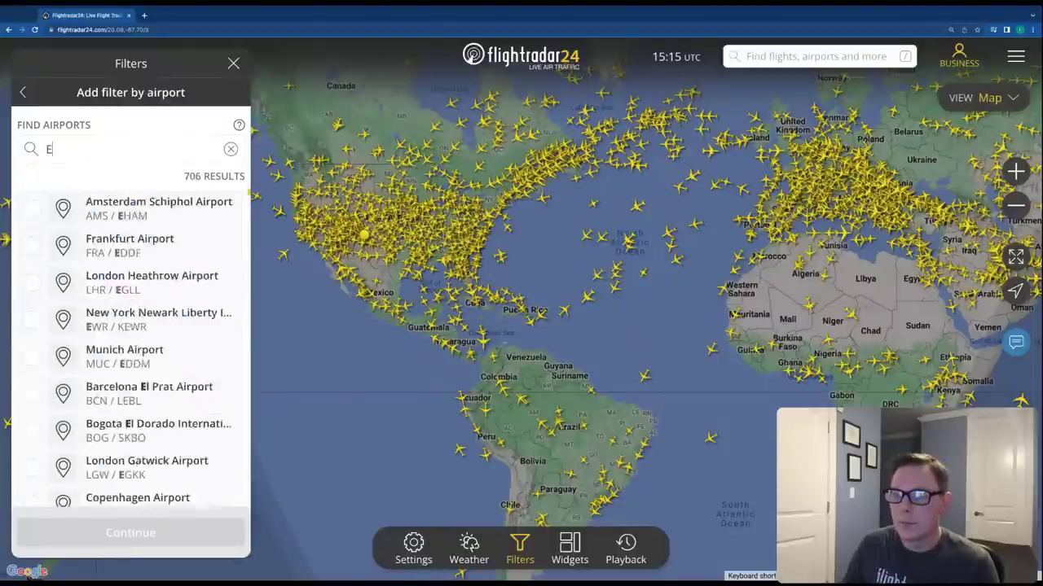
pyautogui.press('BackSpace')
pyautogui.press('BackSpace')
pyautogui.press('BackSpace')
pyautogui.press('BackSpace')
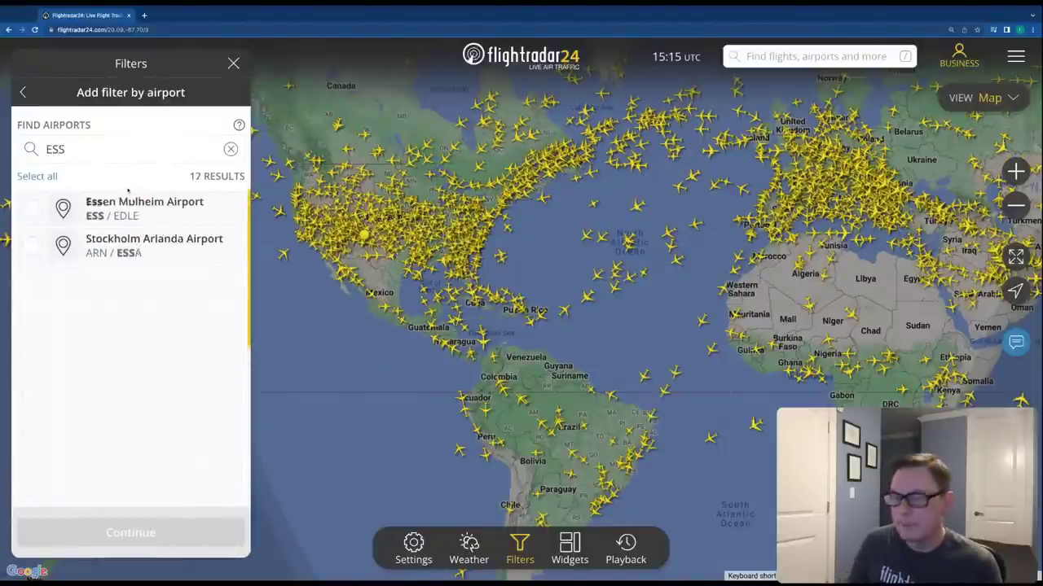
# Search airports for "Stock" and add Stockholm Arlanda Airport to the filter with outbound flights only
pyautogui.write('Stock')
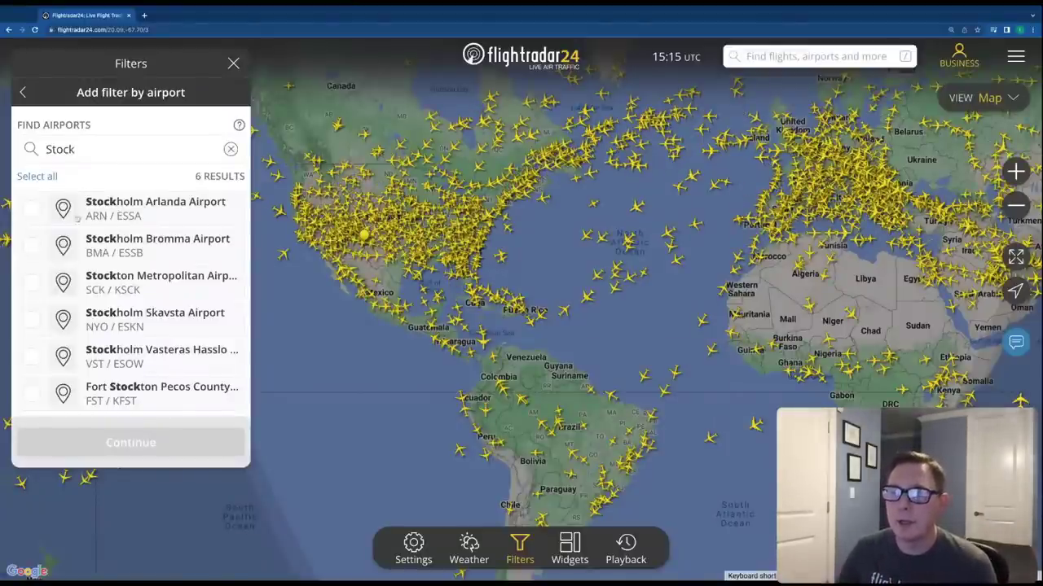
pyautogui.click(33, 209)
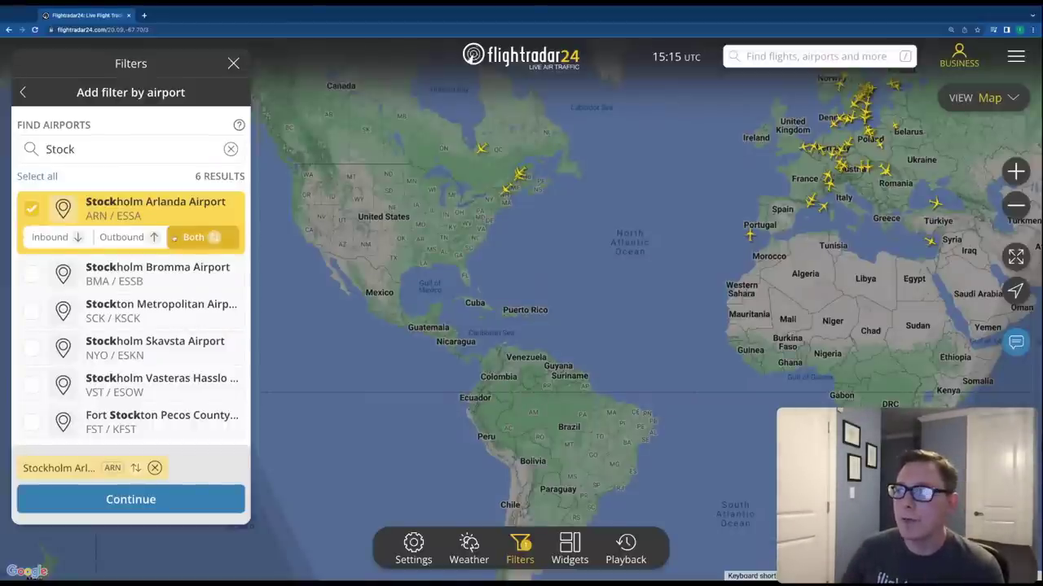
pyautogui.click(114, 239)
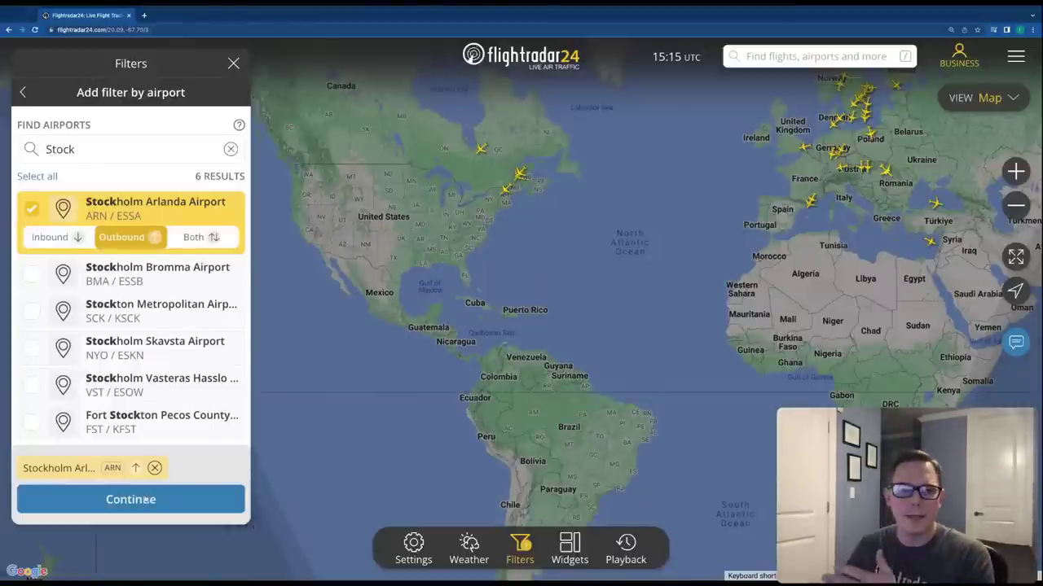
# Clear the airport search, remove Stockholm Arlanda Airport from the filter, and return to the filter types
pyautogui.click(230, 149)
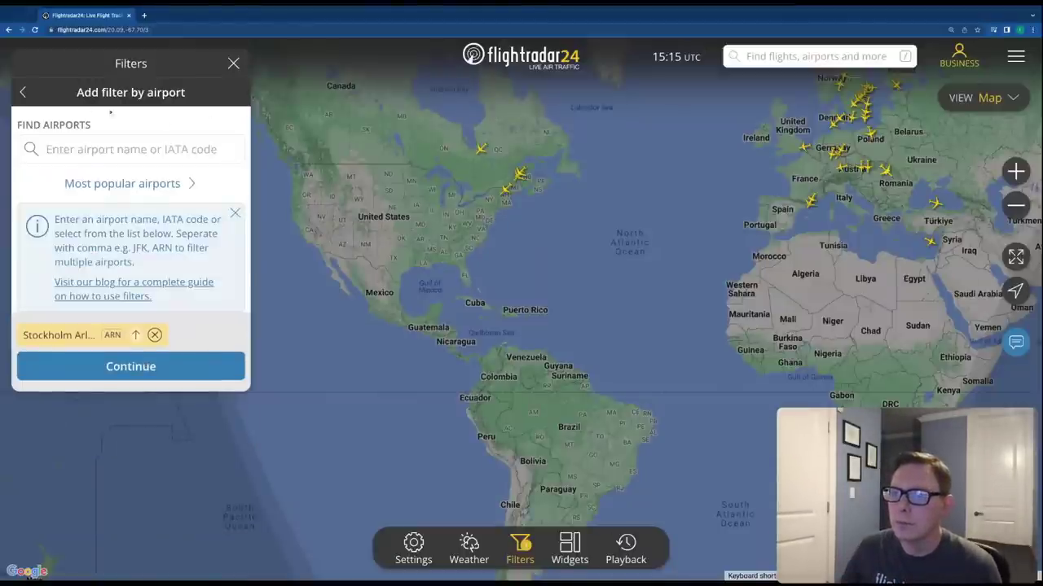
pyautogui.click(155, 334)
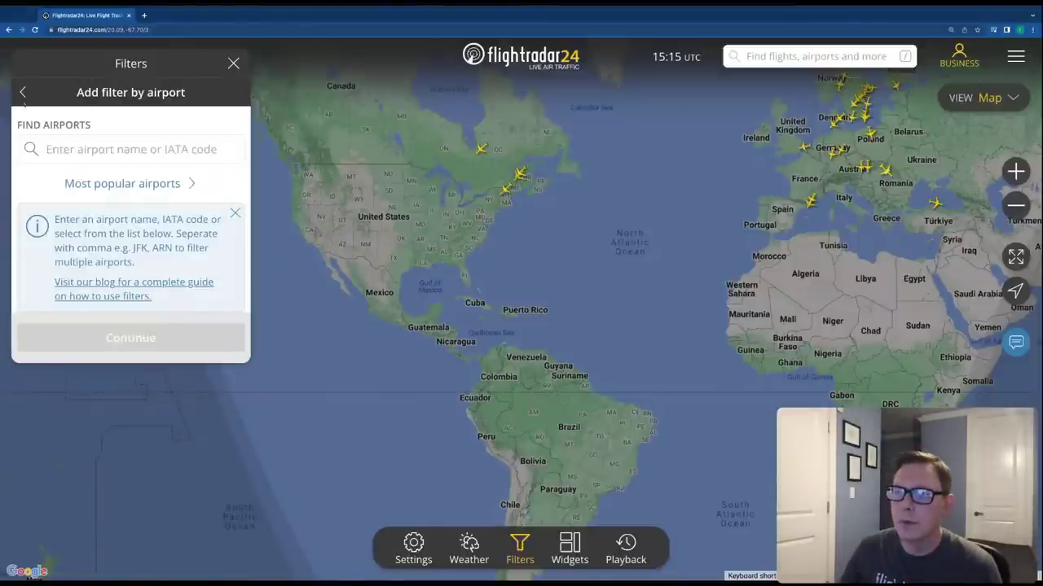
pyautogui.click(24, 94)
# Start a route filter and set London Heathrow and London Gatwick as the departure airports
pyautogui.click(124, 301)
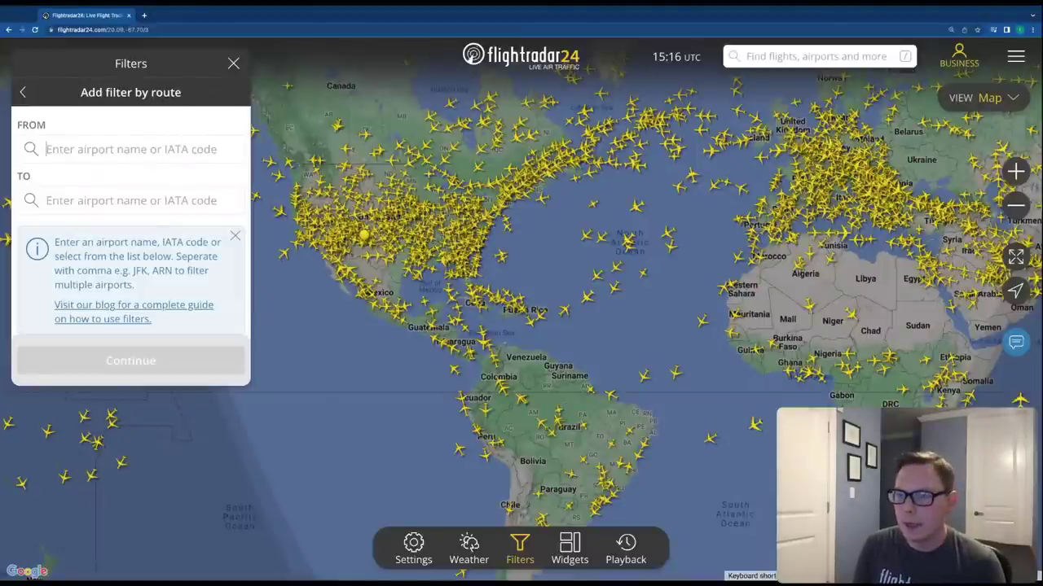
pyautogui.write('Lond')
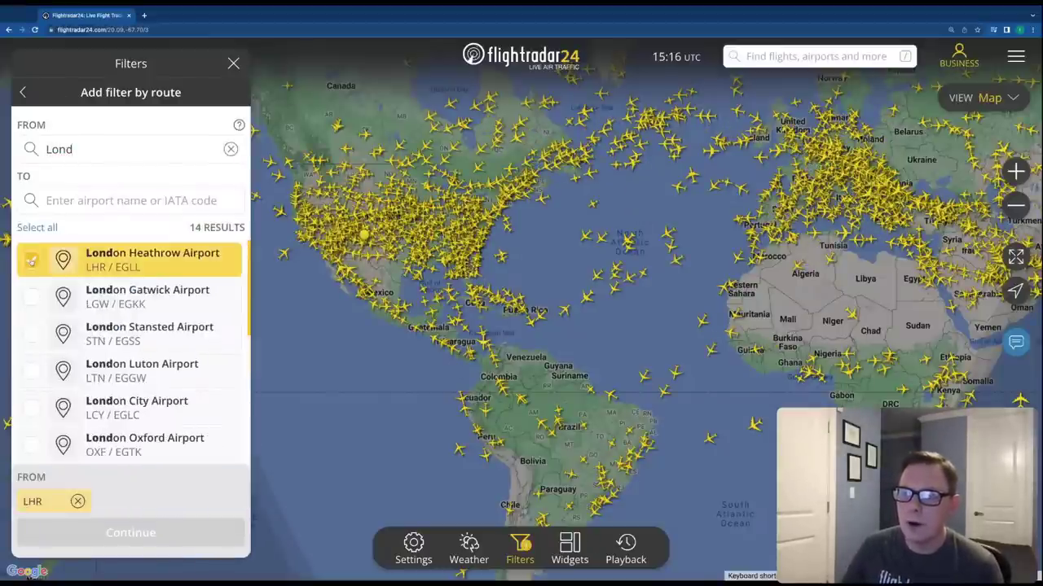
pyautogui.click(31, 260)
pyautogui.click(31, 297)
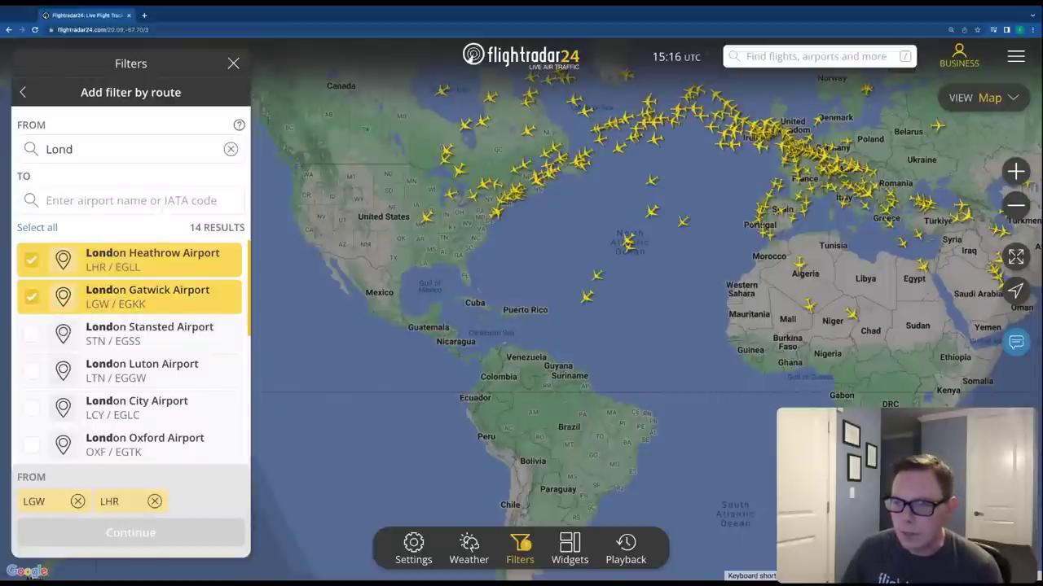
# Set New York John F. Kennedy and New York Newark Liberty as the route's destination airports, and accept the route
pyautogui.click(159, 203)
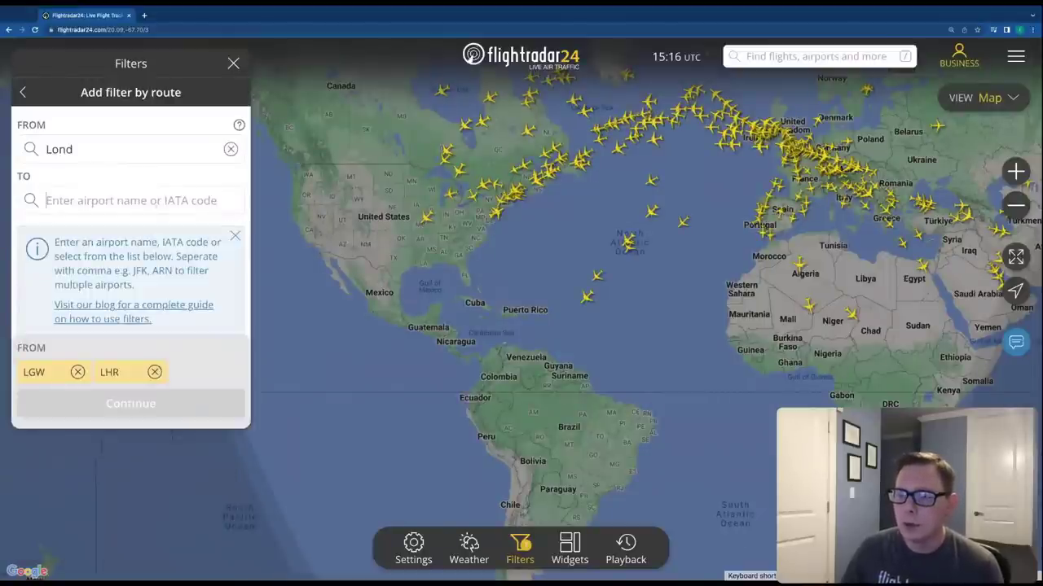
pyautogui.write('New')
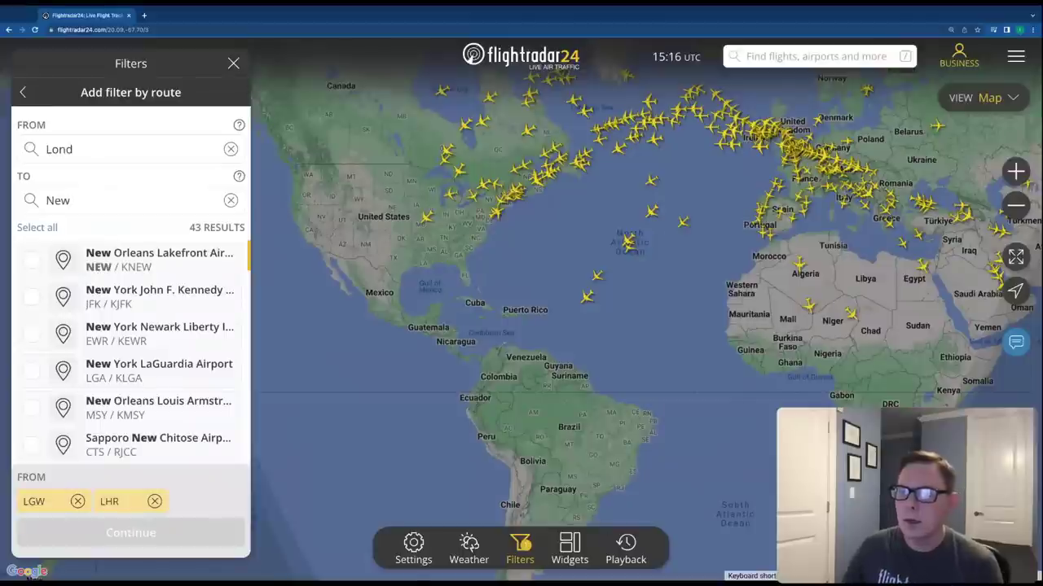
pyautogui.click(34, 299)
pyautogui.click(32, 335)
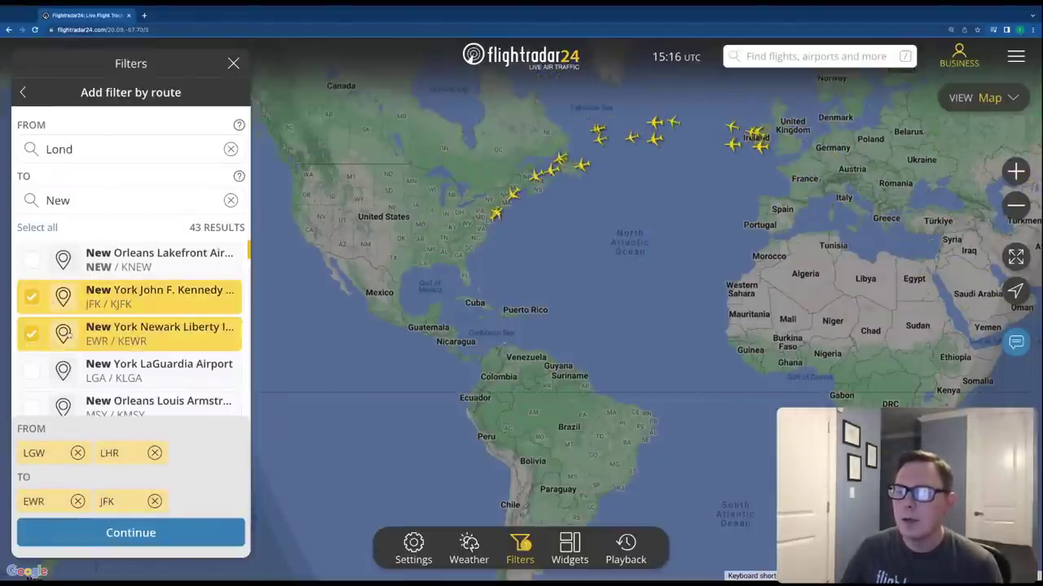
pyautogui.click(115, 534)
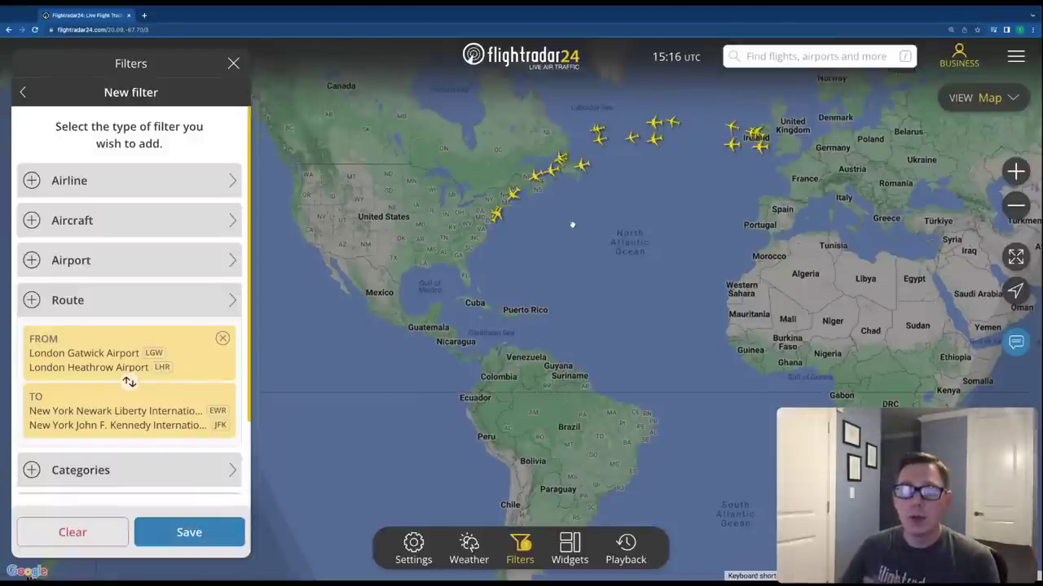
# Reverse the London to New York route, reverse it back, and remove the route from the filter
pyautogui.click(129, 383)
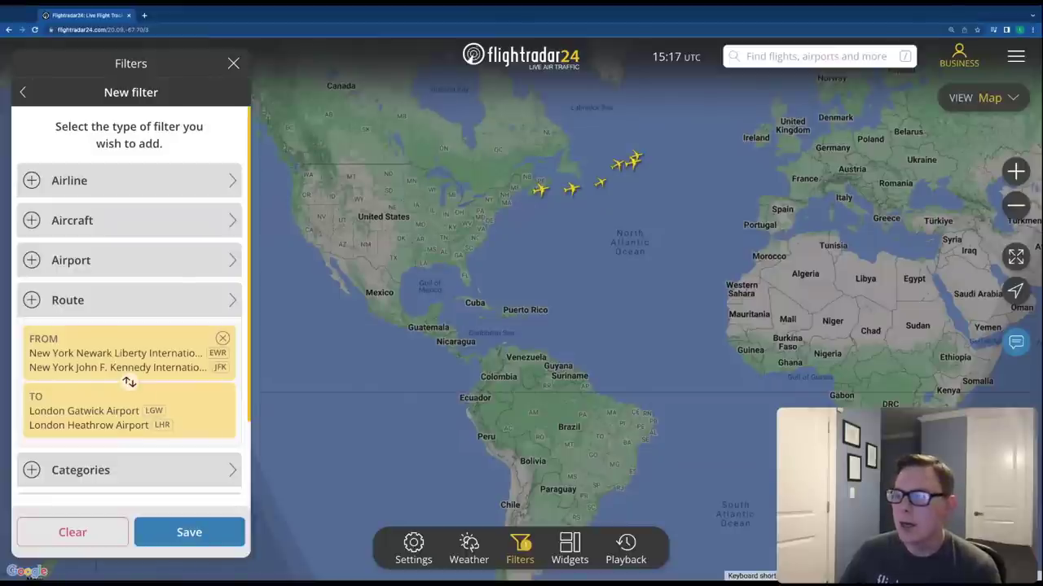
pyautogui.click(130, 382)
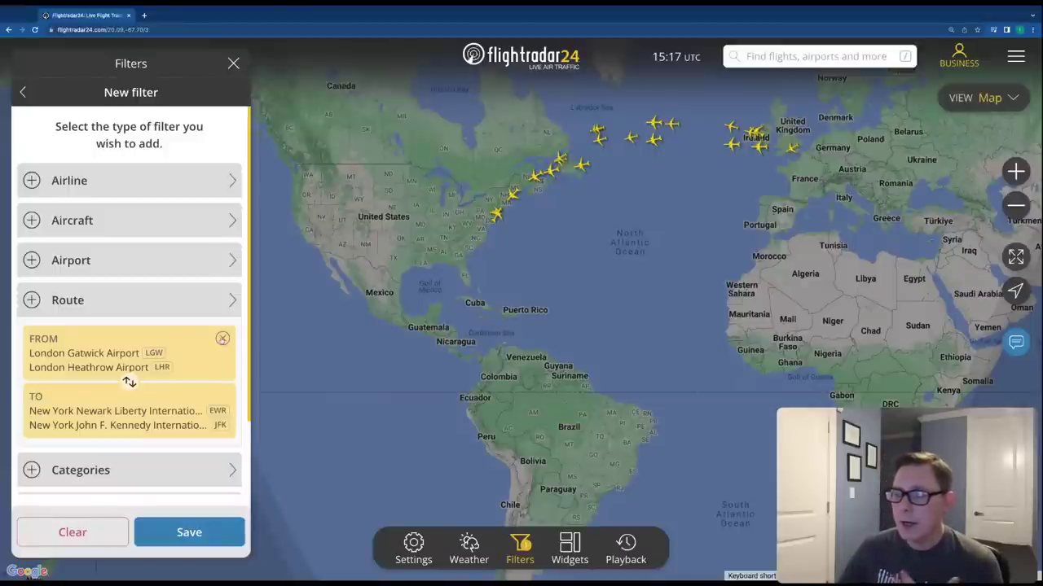
pyautogui.click(223, 339)
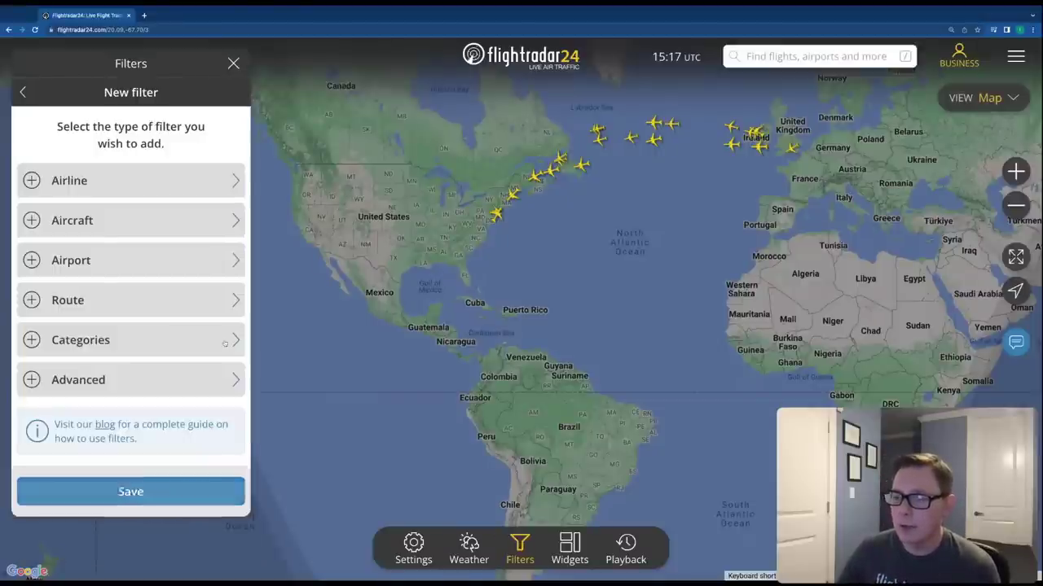
# Start a new route filter from the country United Kingdom to the country United States
pyautogui.click(134, 300)
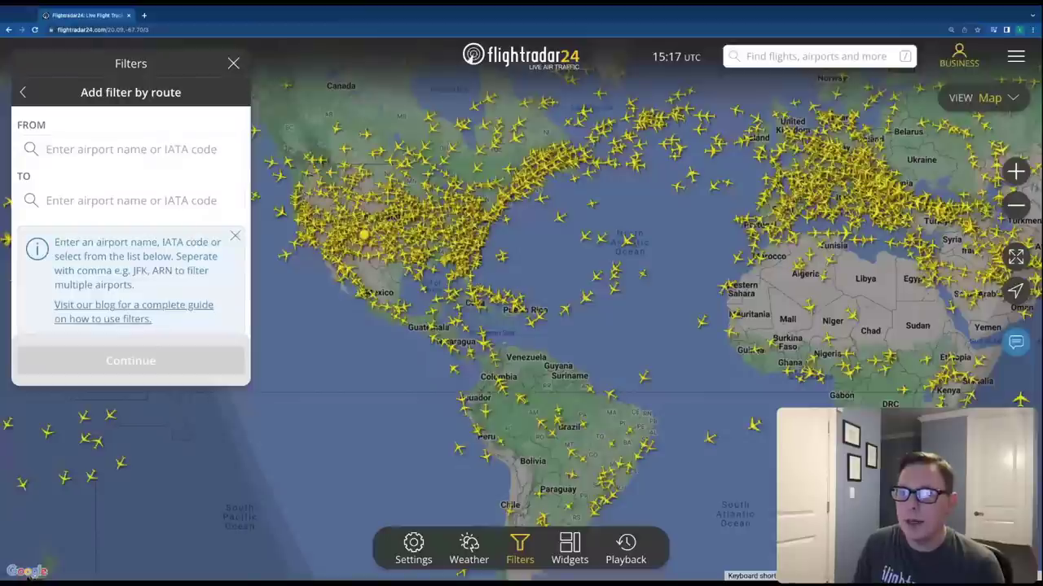
pyautogui.write('Unite')
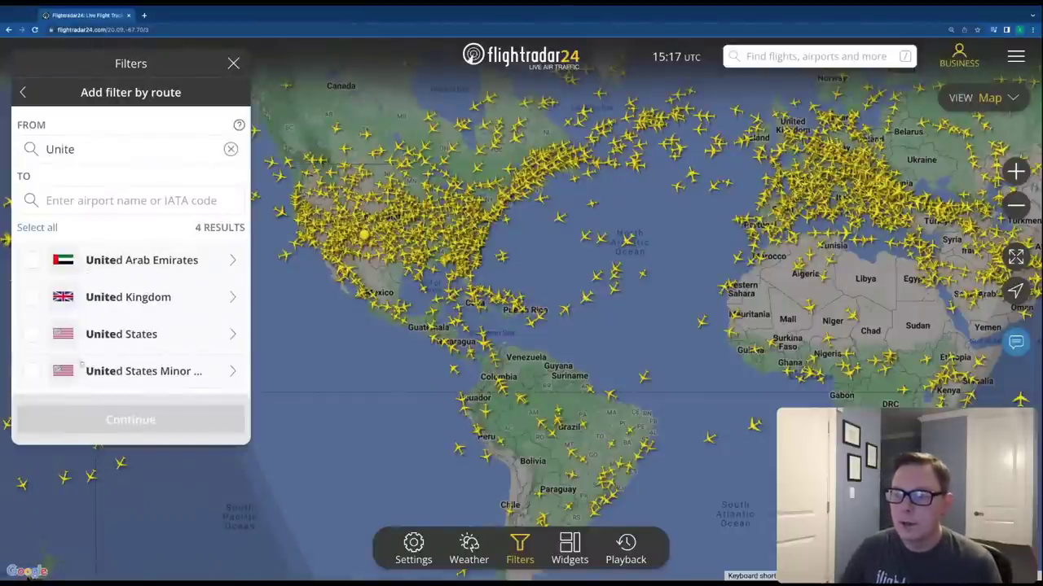
pyautogui.click(33, 298)
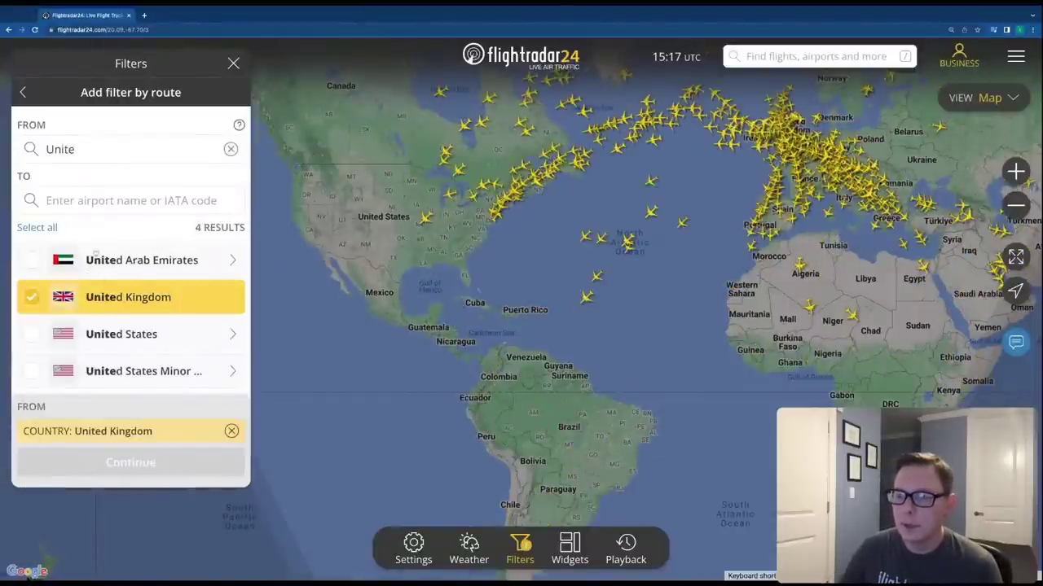
pyautogui.write('Unite')
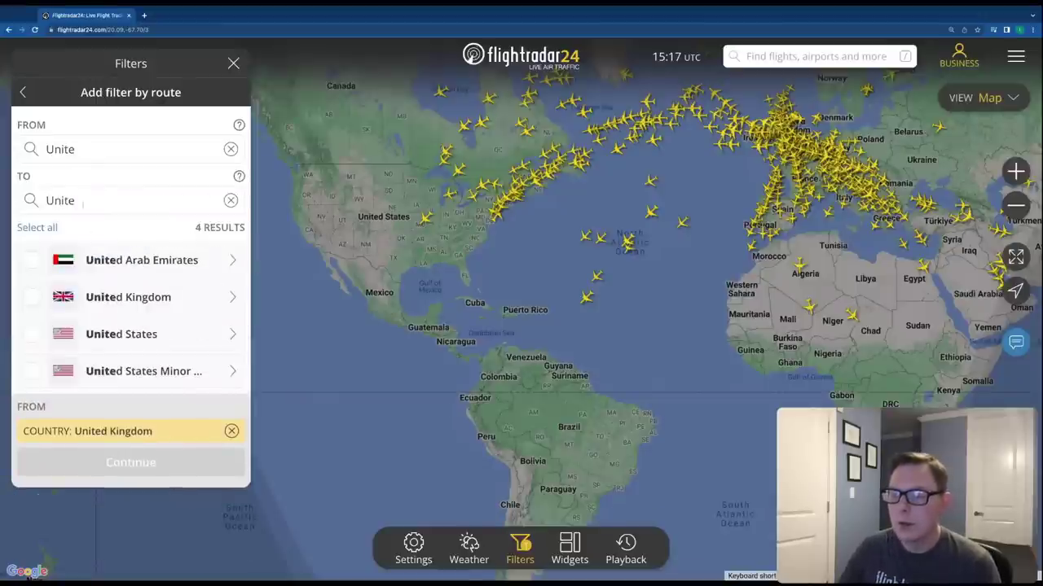
pyautogui.click(118, 339)
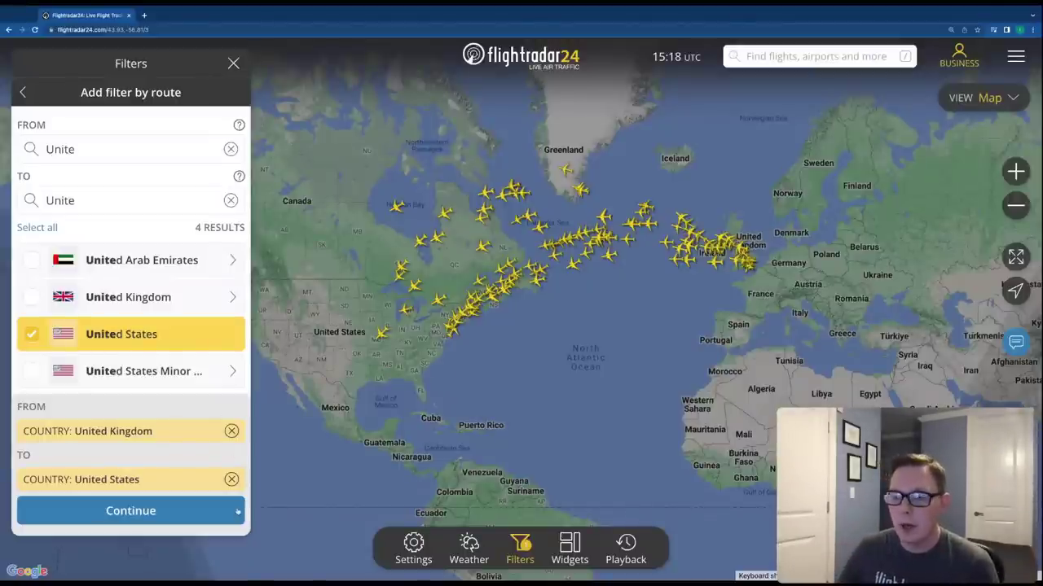
# Replace the United States destination with New York John F. Kennedy and New York Newark Liberty airports
pyautogui.click(231, 480)
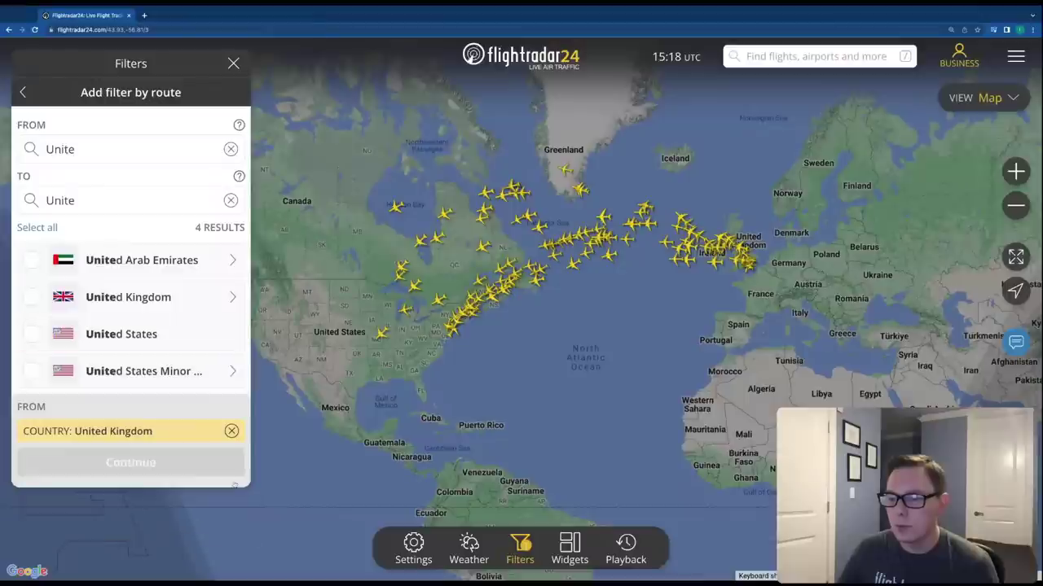
pyautogui.doubleClick(108, 197)
pyautogui.write('New')
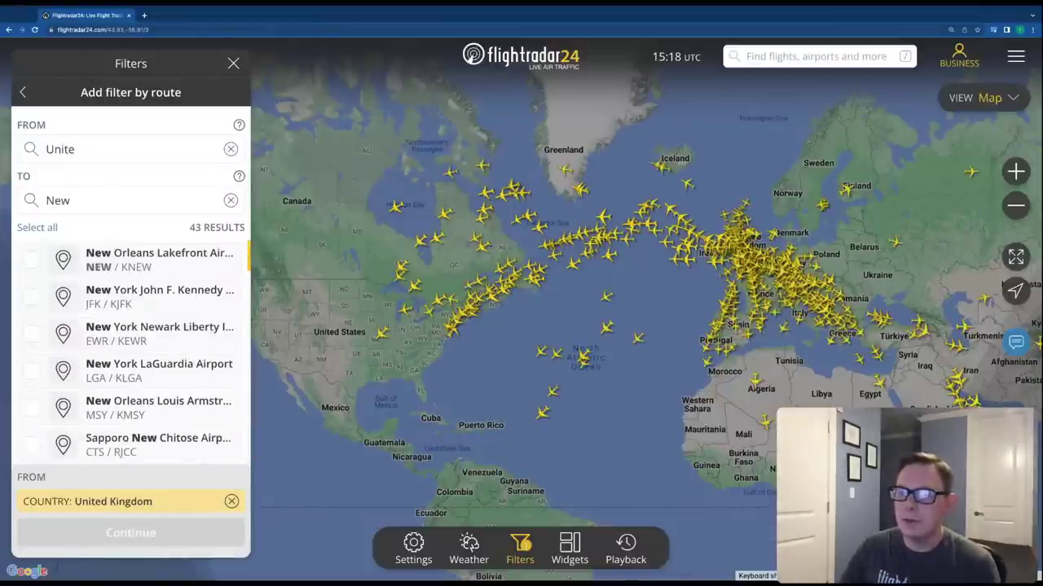
pyautogui.click(33, 298)
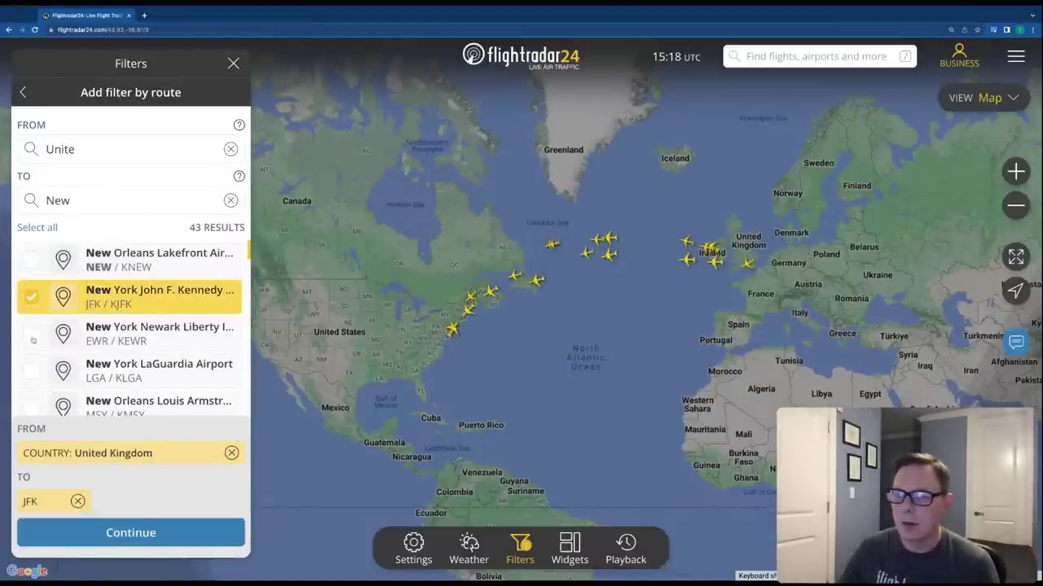
pyautogui.click(33, 340)
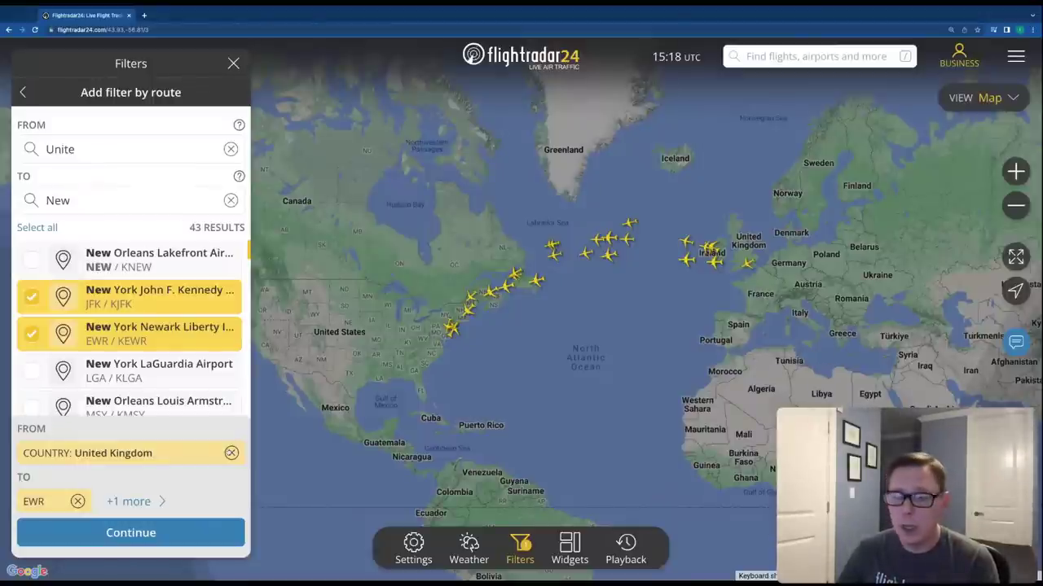
# Remove the United Kingdom origin and both New York destination airports, and leave the route filter
pyautogui.click(232, 453)
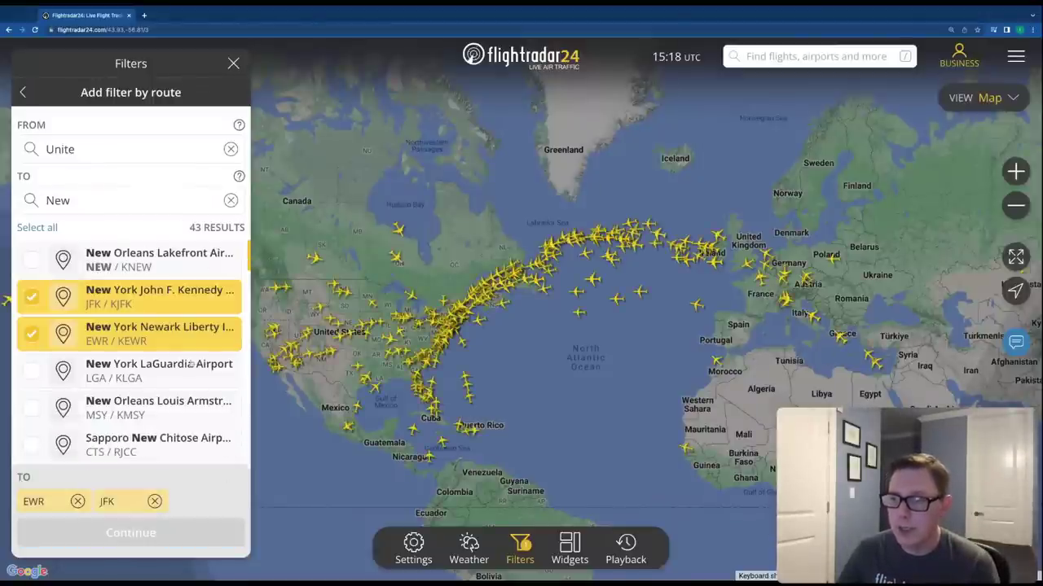
pyautogui.click(154, 500)
pyautogui.click(78, 501)
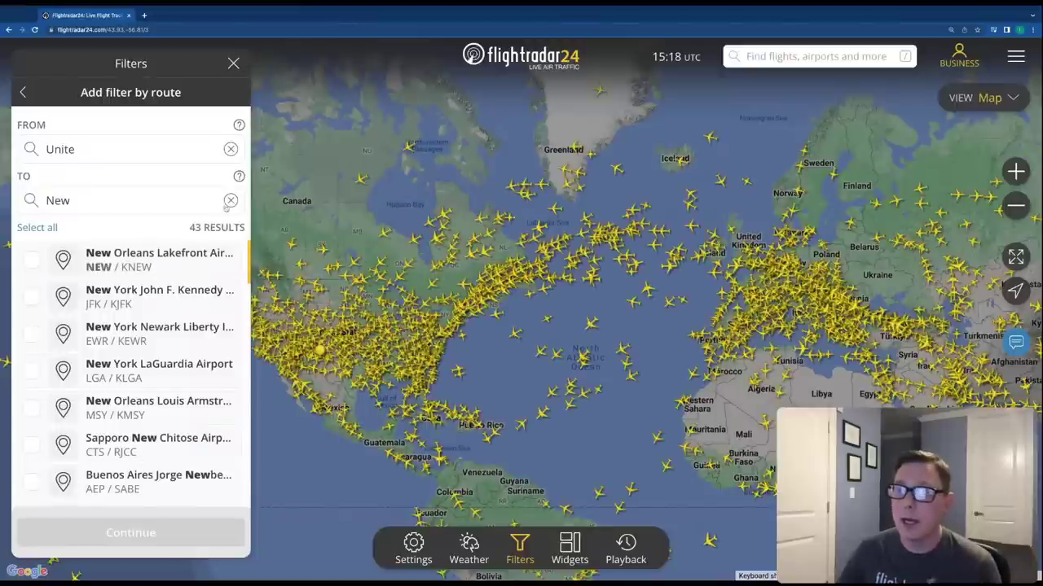
pyautogui.click(24, 93)
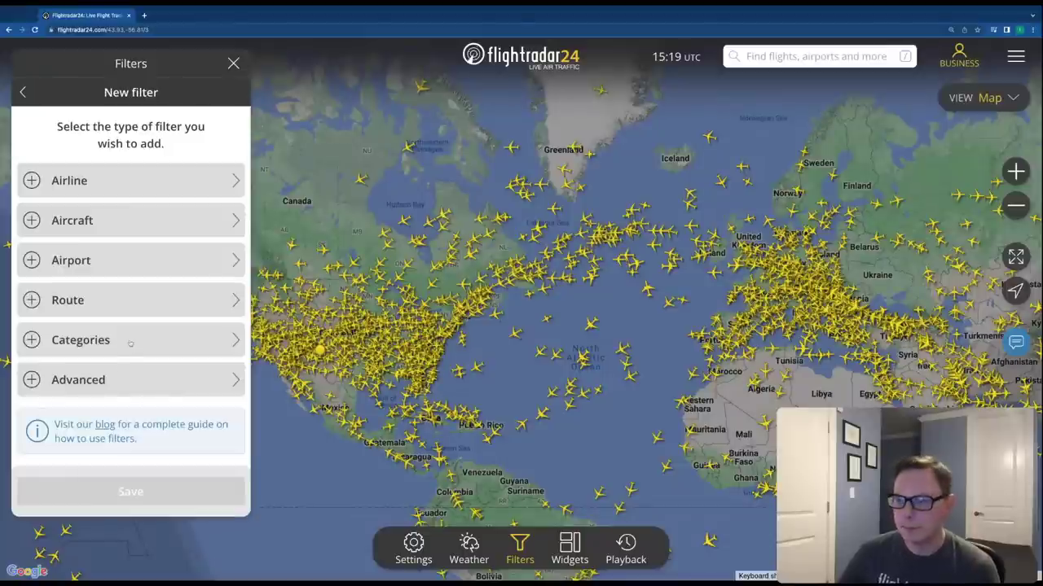
# Review the aircraft category filter options and read the call sign help in the advanced filter
pyautogui.click(129, 343)
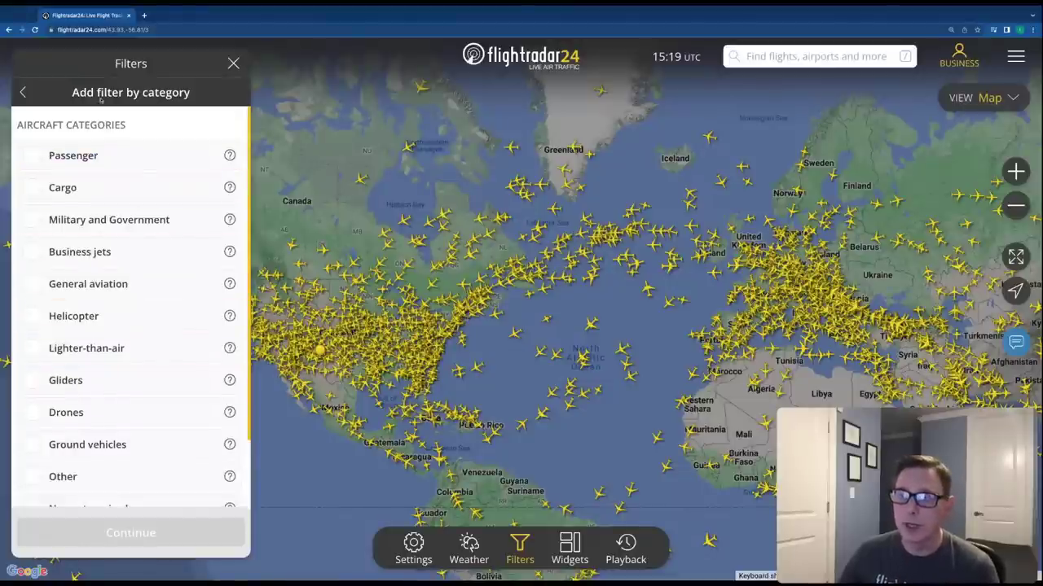
pyautogui.click(25, 95)
pyautogui.click(183, 379)
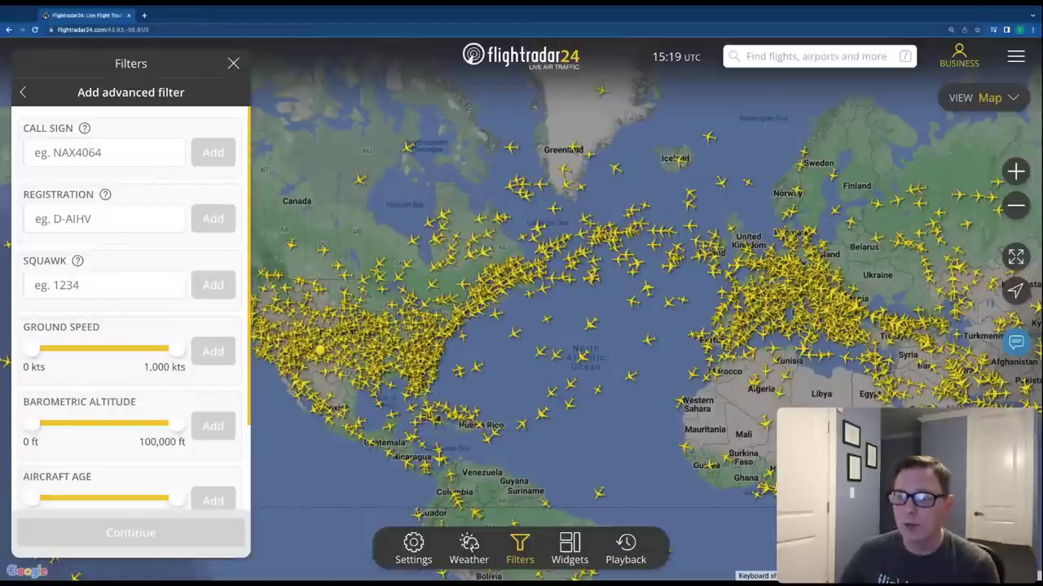
pyautogui.click(104, 152)
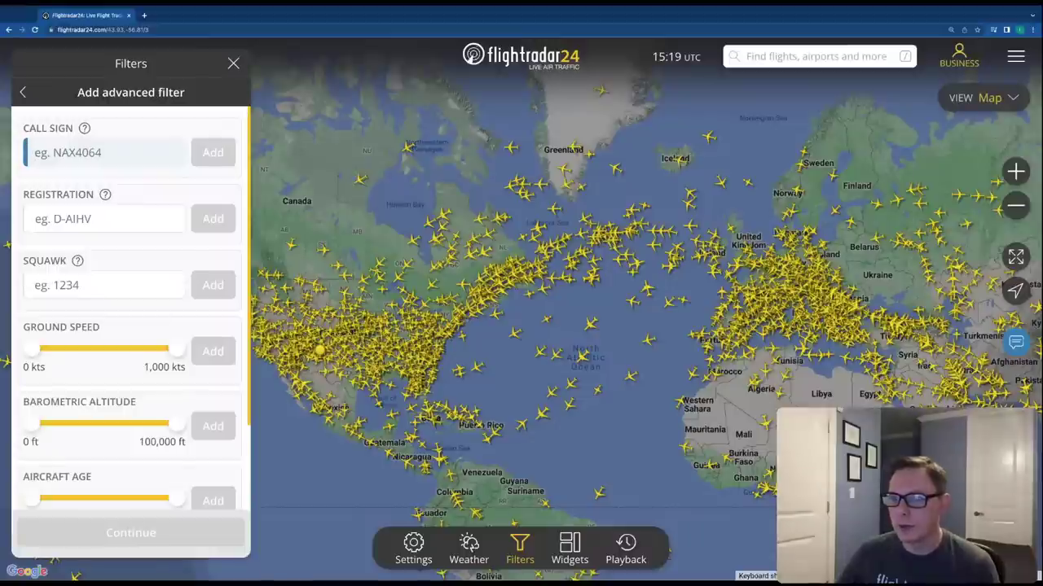
pyautogui.moveTo(86, 129)
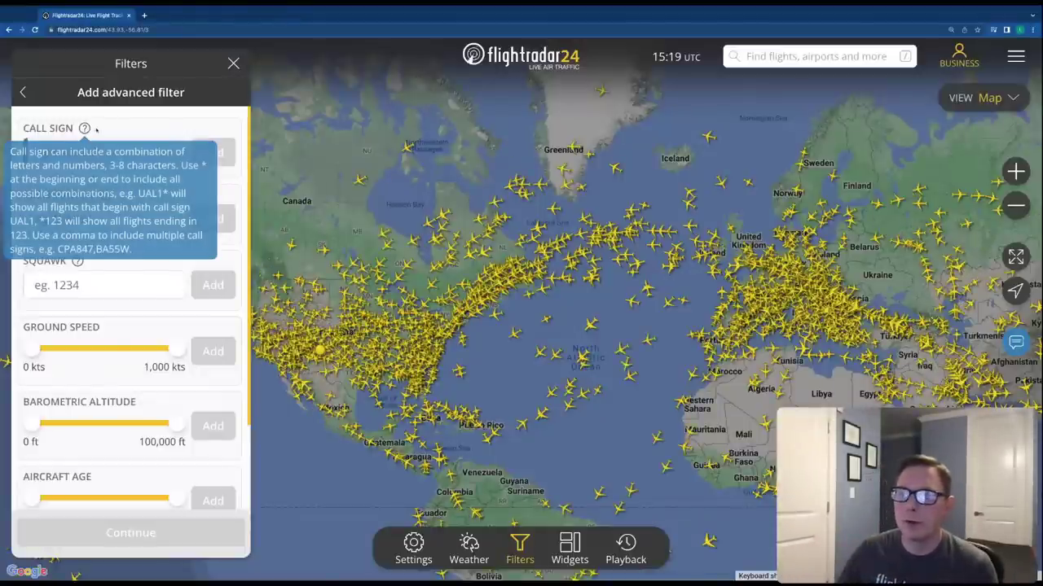
# Add the call sign UAL1 to the advanced filter and locate the matching flight on the map
pyautogui.write('UAL')
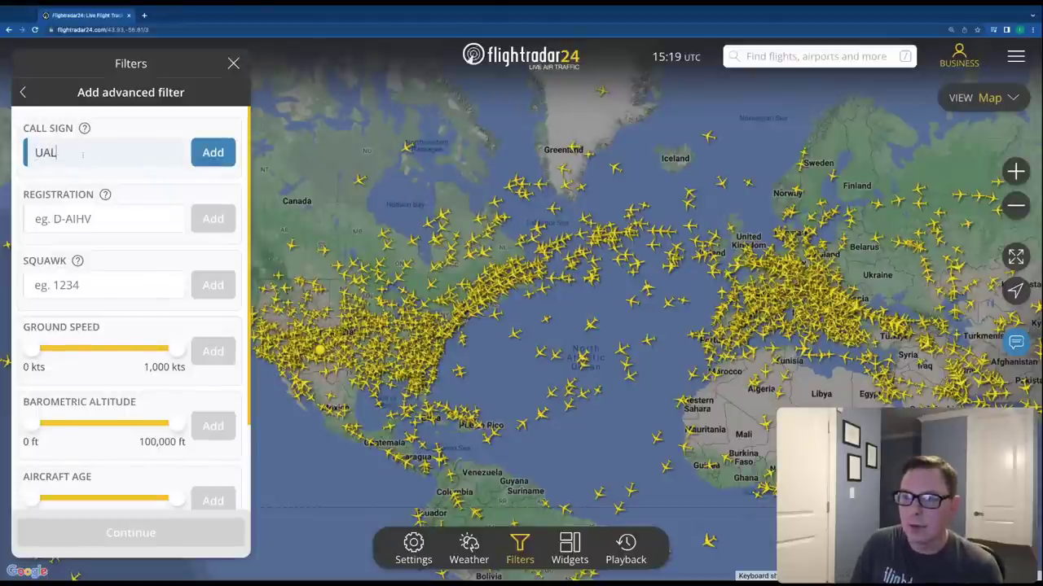
pyautogui.write('1')
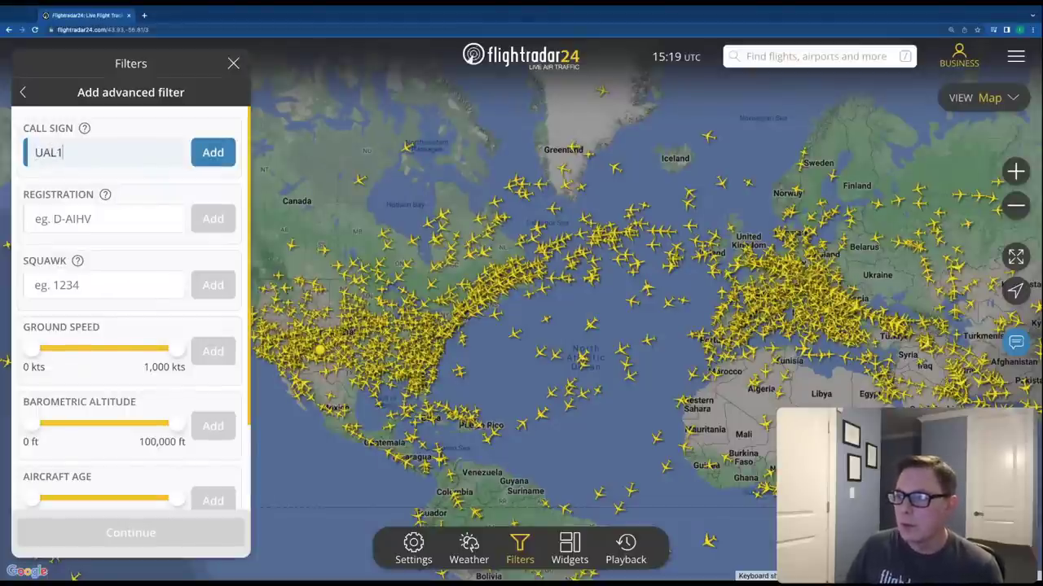
pyautogui.click(213, 153)
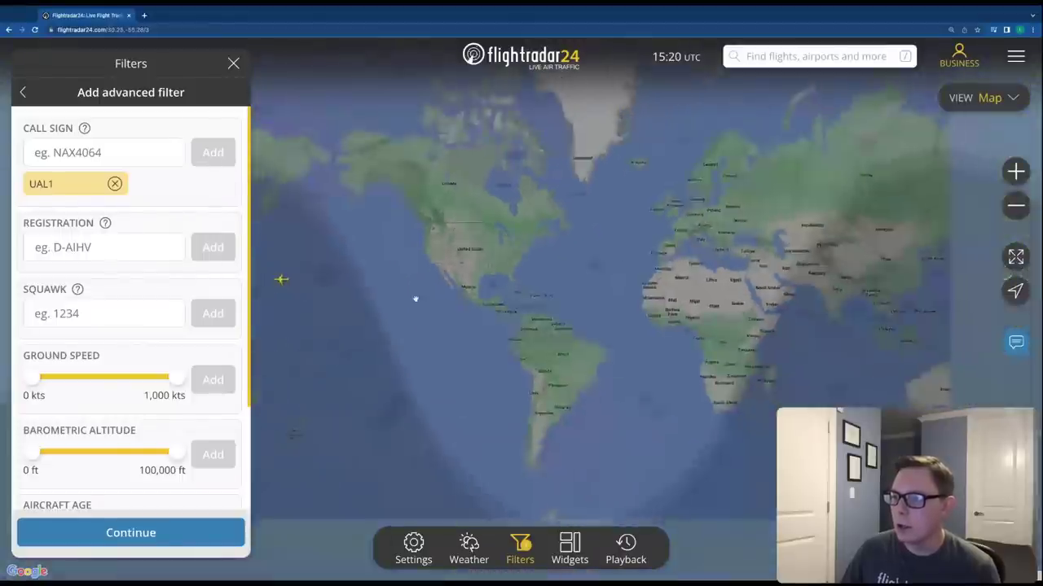
pyautogui.moveTo(345, 268)
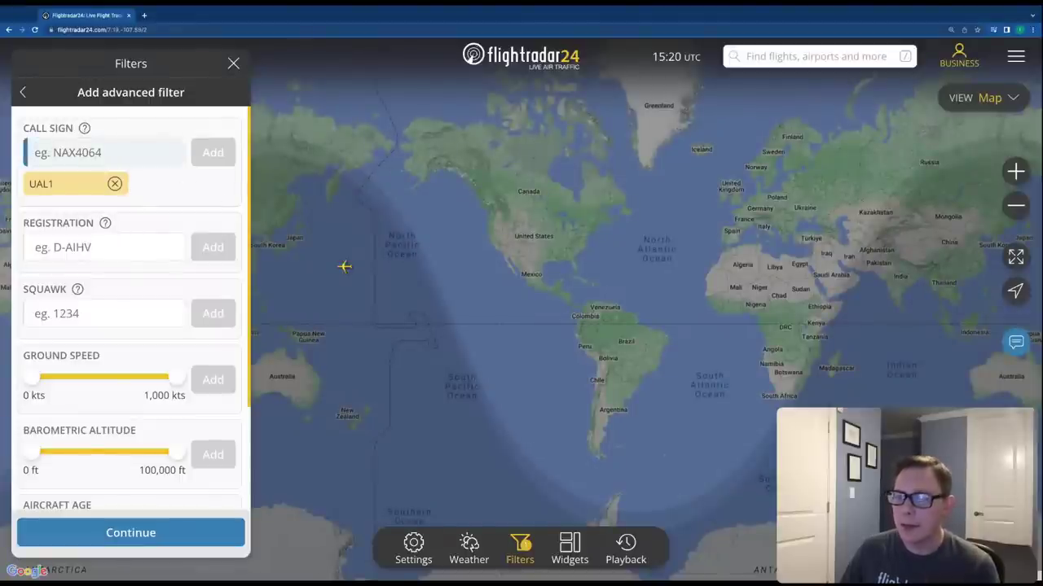
# Replace the UAL1 call sign with the wildcard UAL1* in the advanced filter, and remove the wildcard again
pyautogui.write('UAL1*')
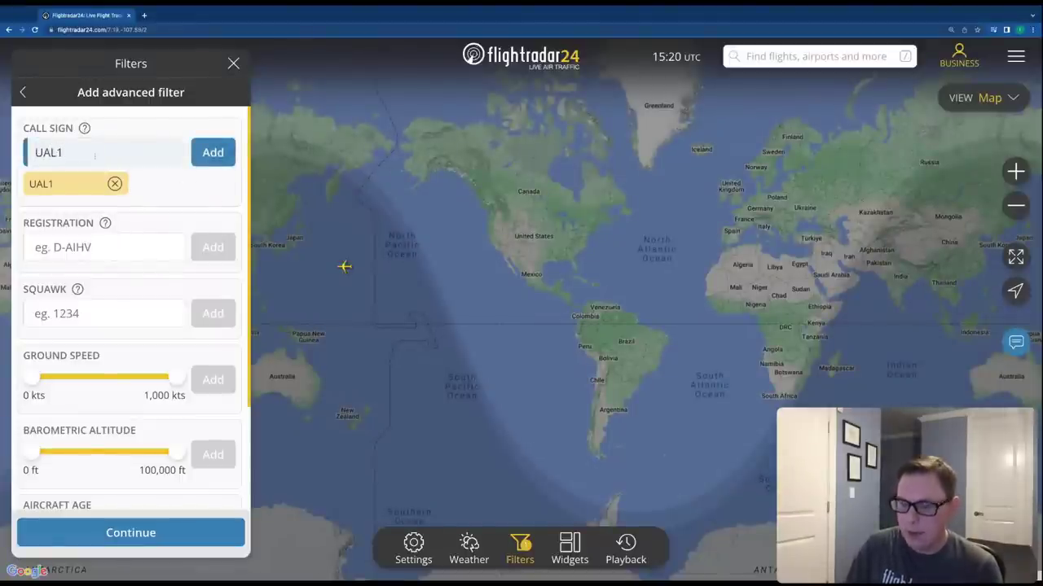
pyautogui.click(115, 183)
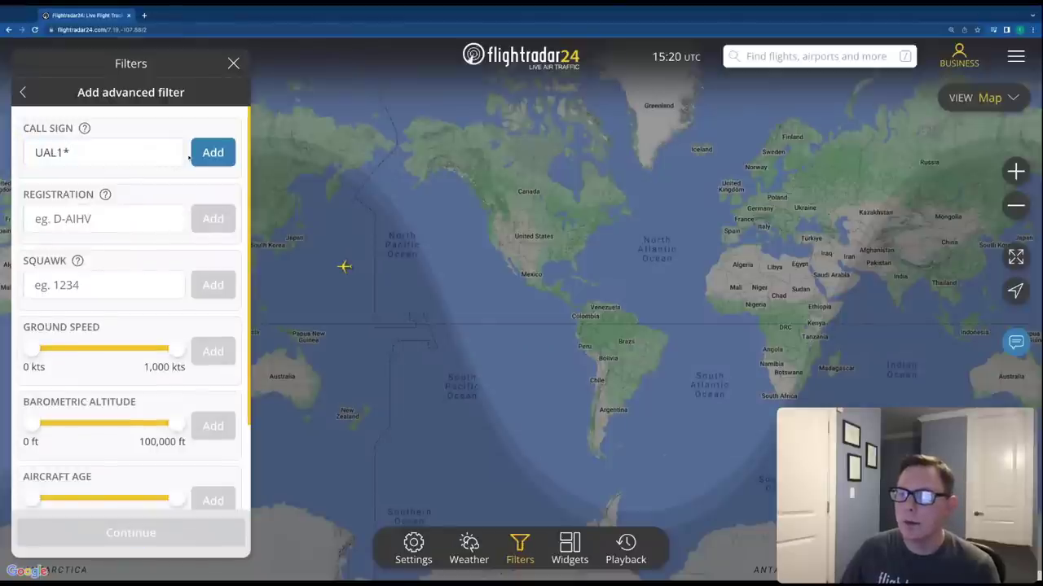
pyautogui.click(212, 153)
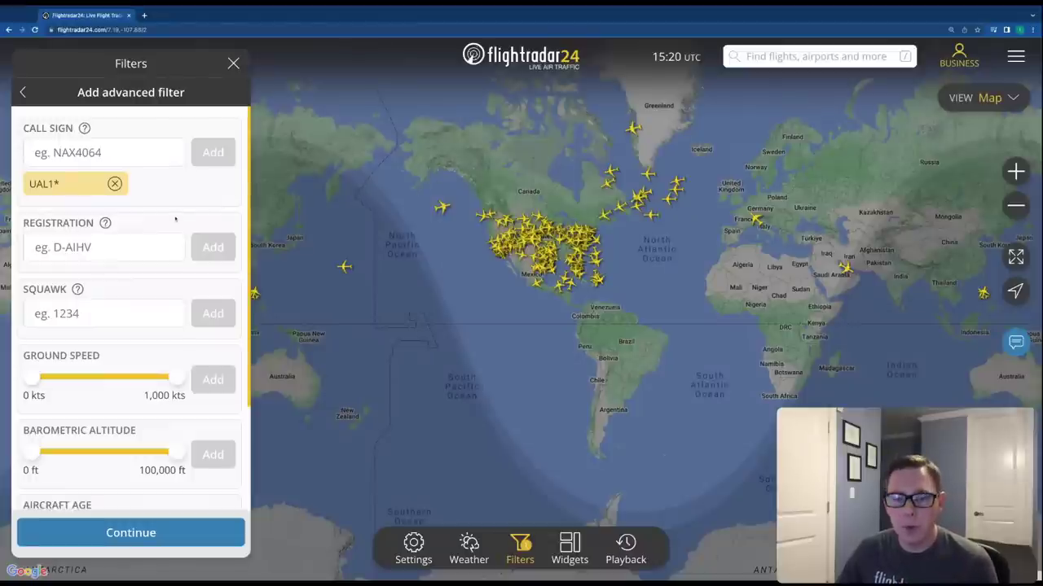
pyautogui.click(115, 184)
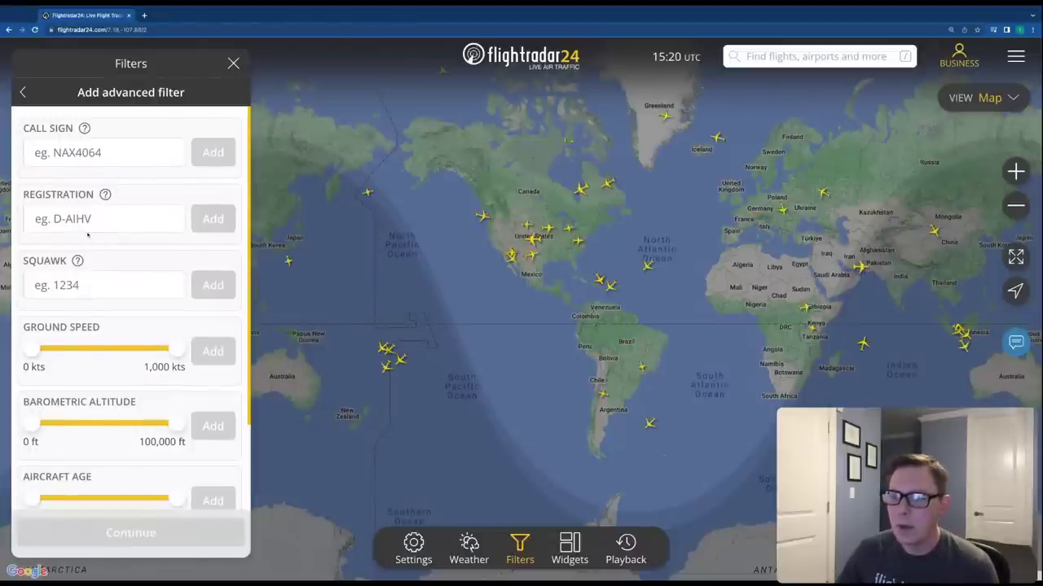
# Read the registration help, add the registration wildcard D-*, and view the matching flights across the map
pyautogui.moveTo(105, 195)
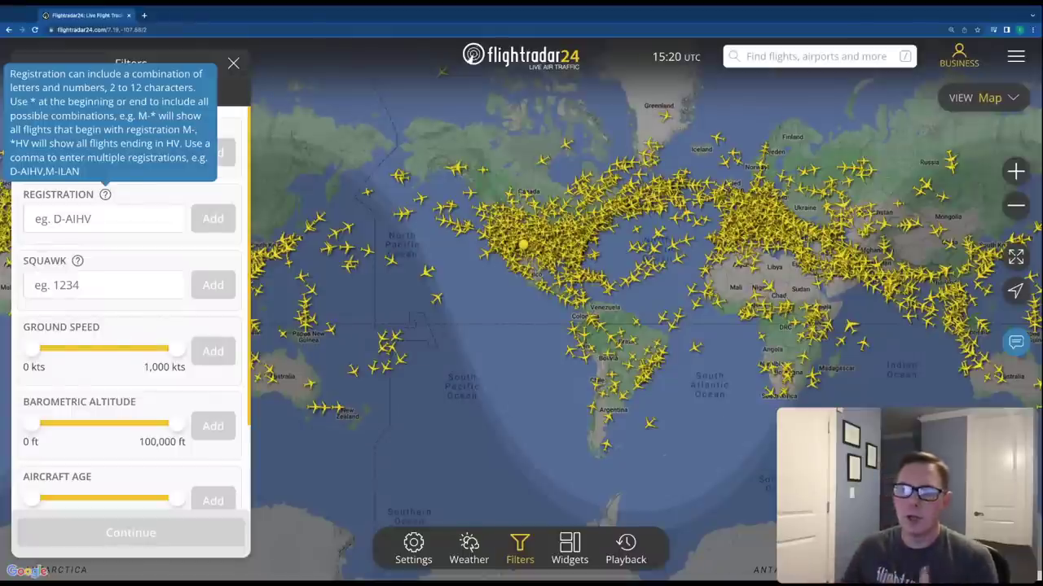
pyautogui.click(103, 219)
pyautogui.write('D')
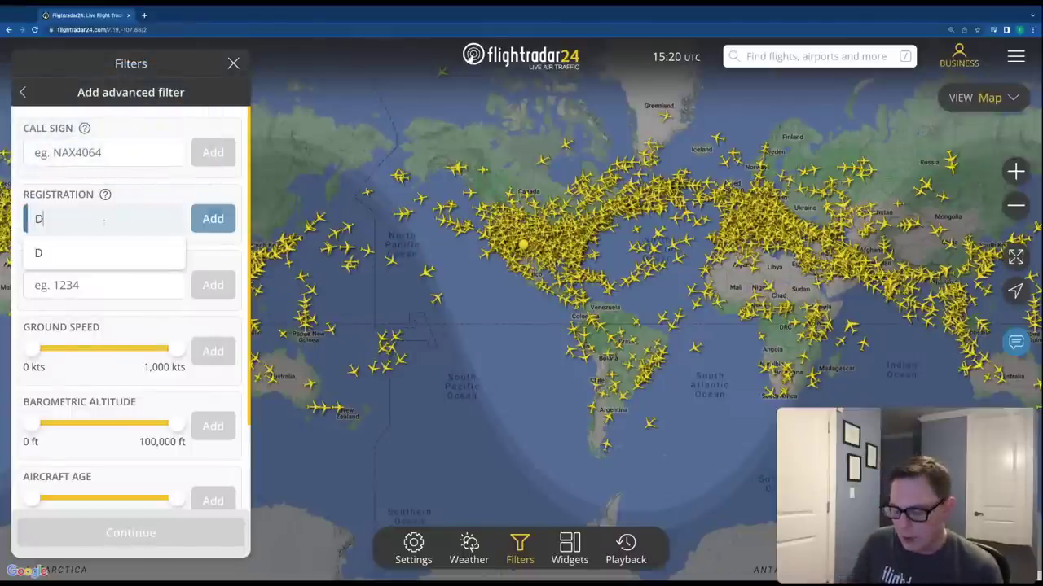
pyautogui.write('-*')
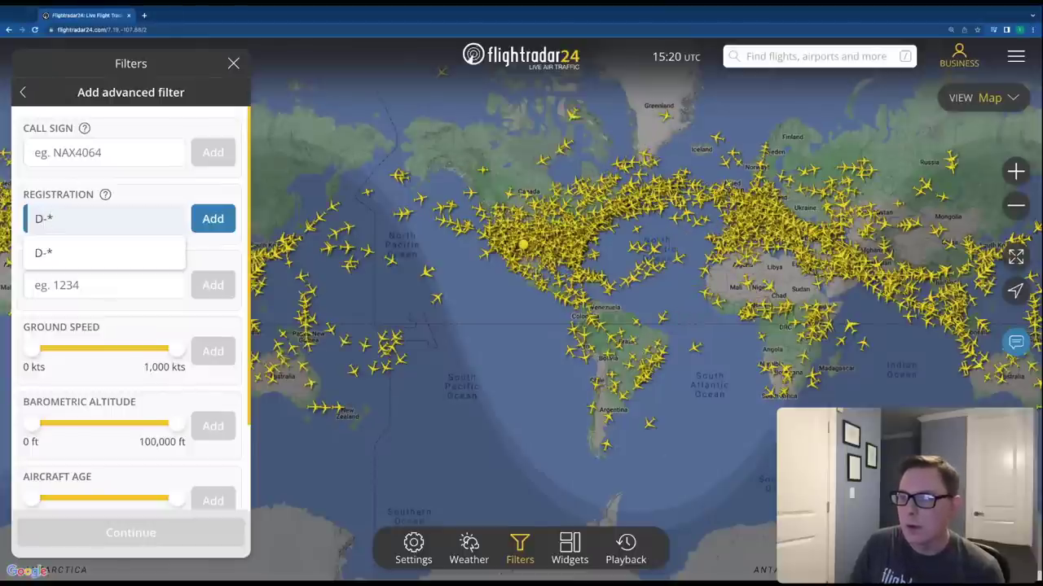
pyautogui.press('Return')
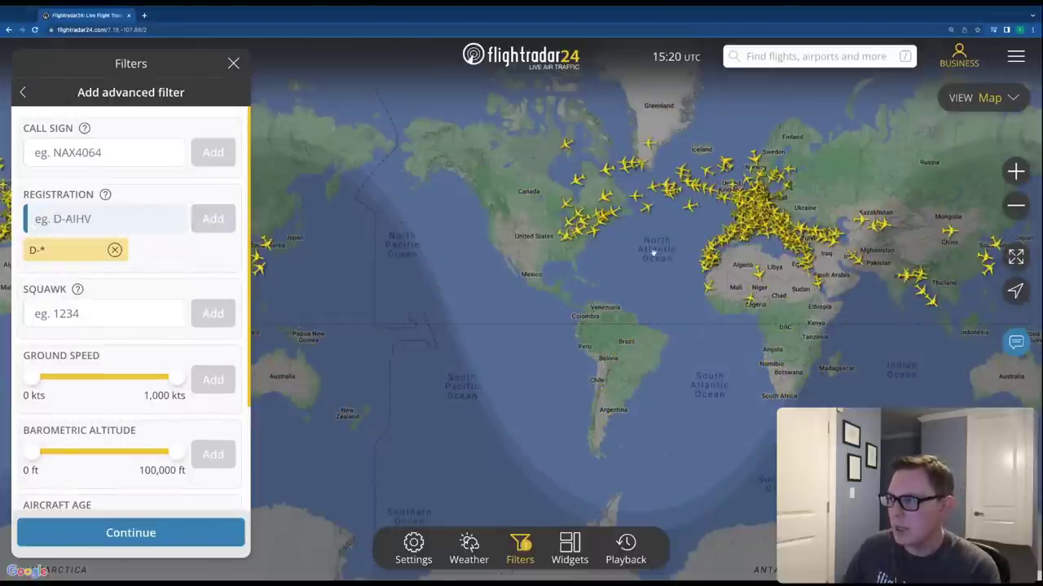
pyautogui.moveTo(653, 254); pyautogui.dragTo(491, 285)
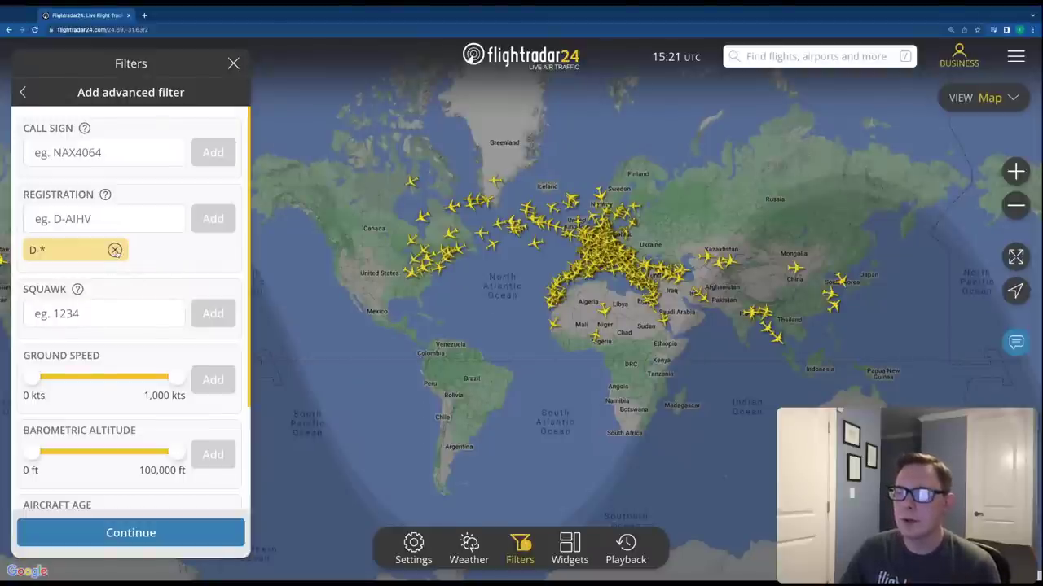
# Remove the D-* registration, look over the remaining advanced options, and return to the filter type selection
pyautogui.click(115, 251)
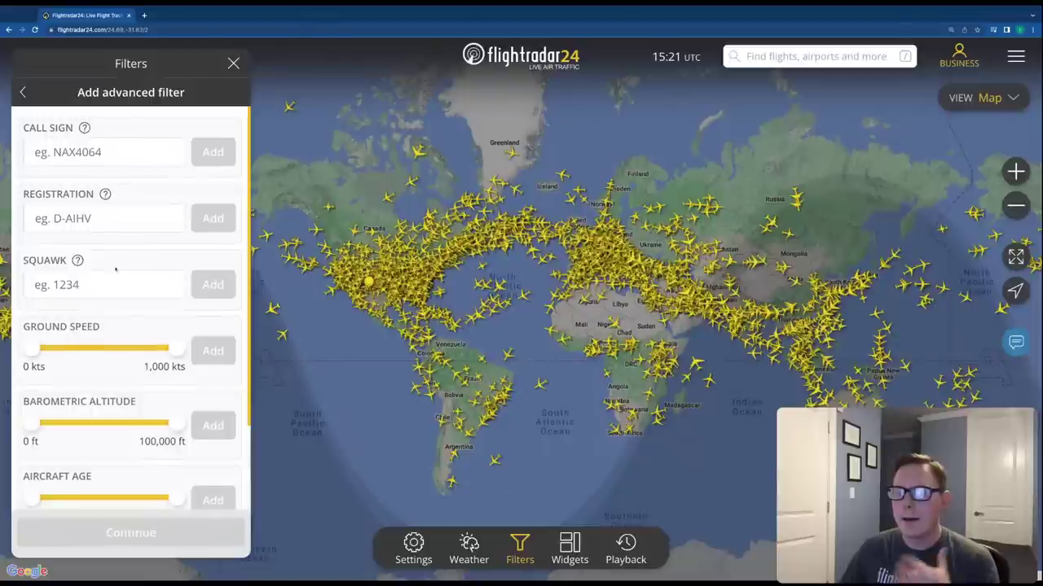
pyautogui.scroll(-1, 116, 277)
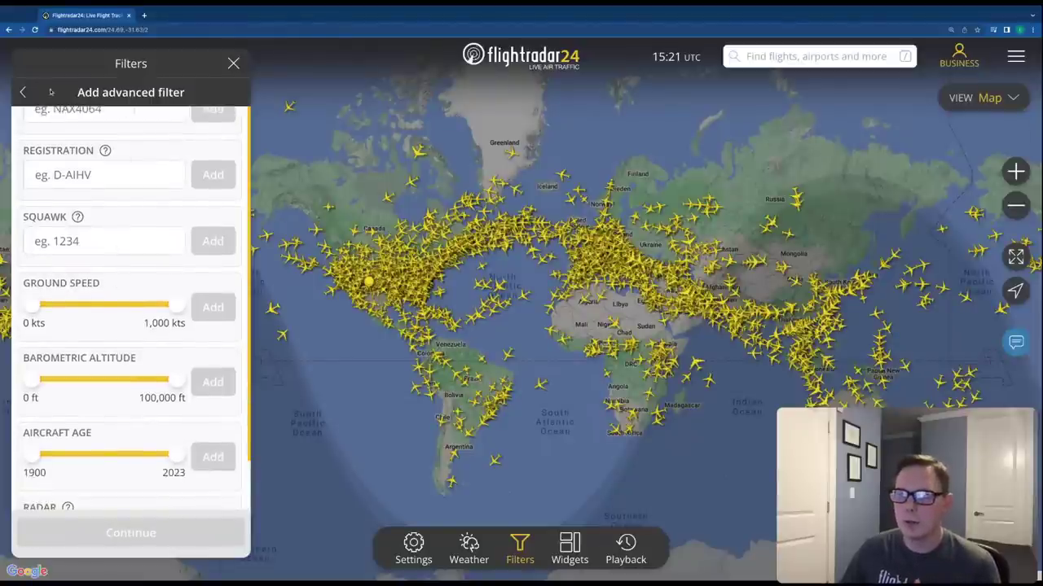
pyautogui.click(23, 92)
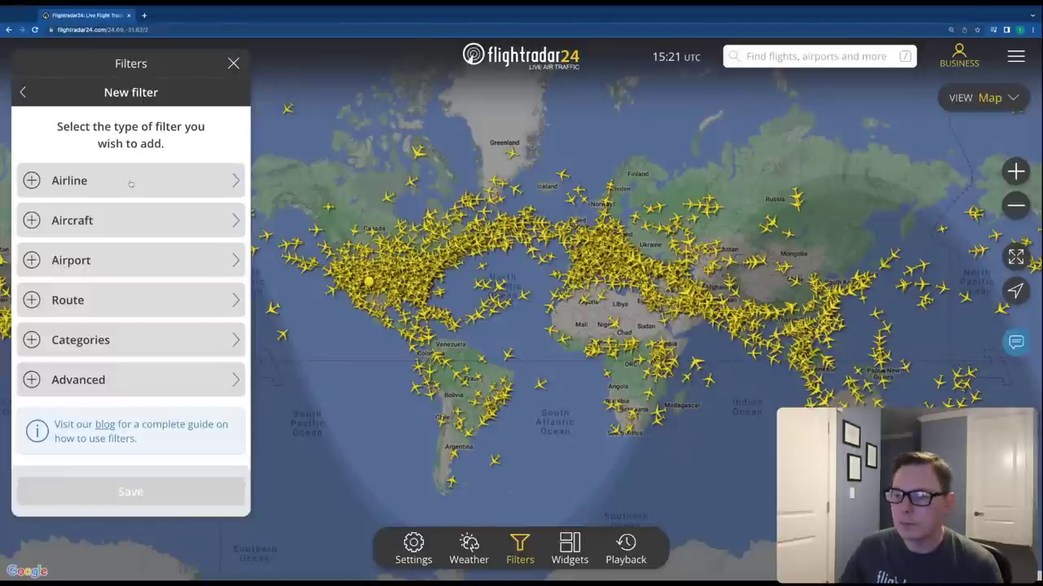
# Add the airline Qantas (QFA), matched as "Painted as", to the new filter
pyautogui.click(131, 181)
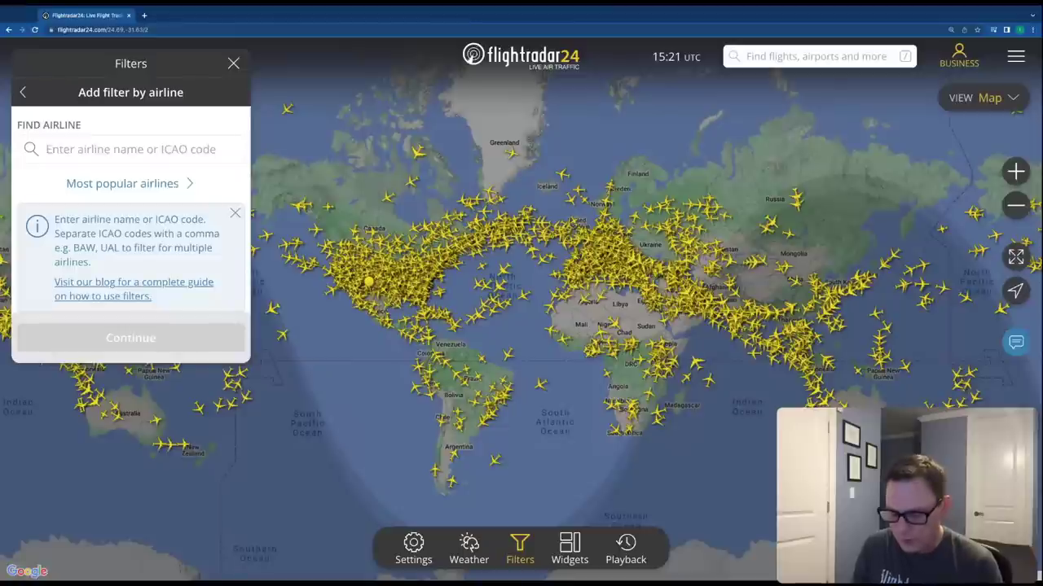
pyautogui.write('Qant')
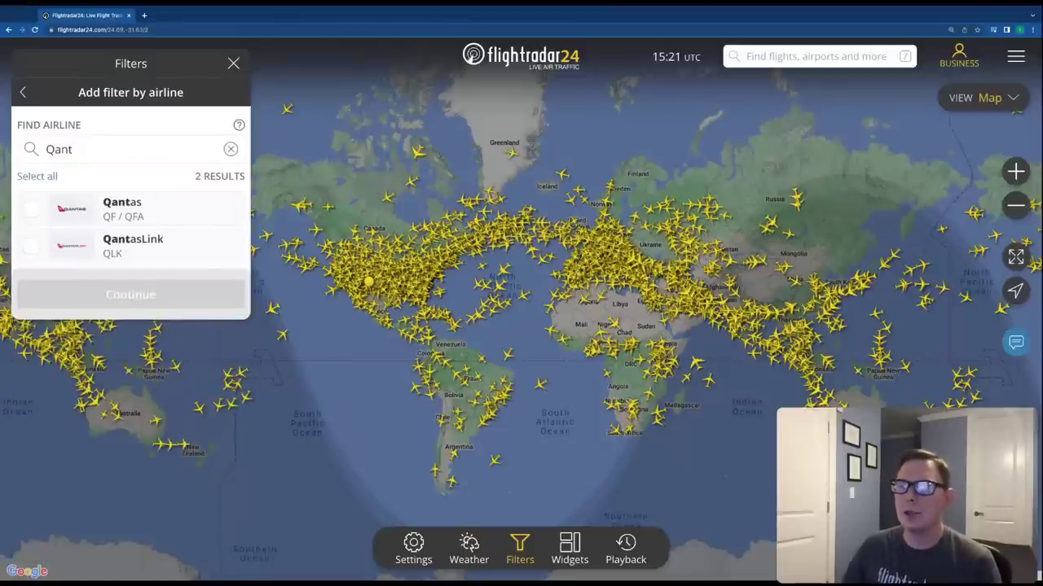
pyautogui.click(25, 212)
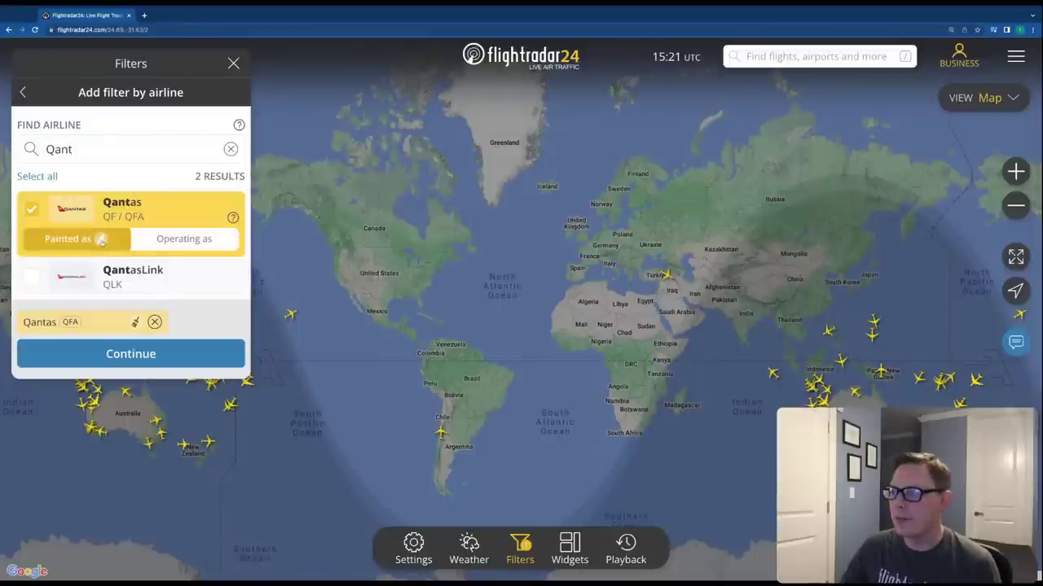
pyautogui.click(145, 354)
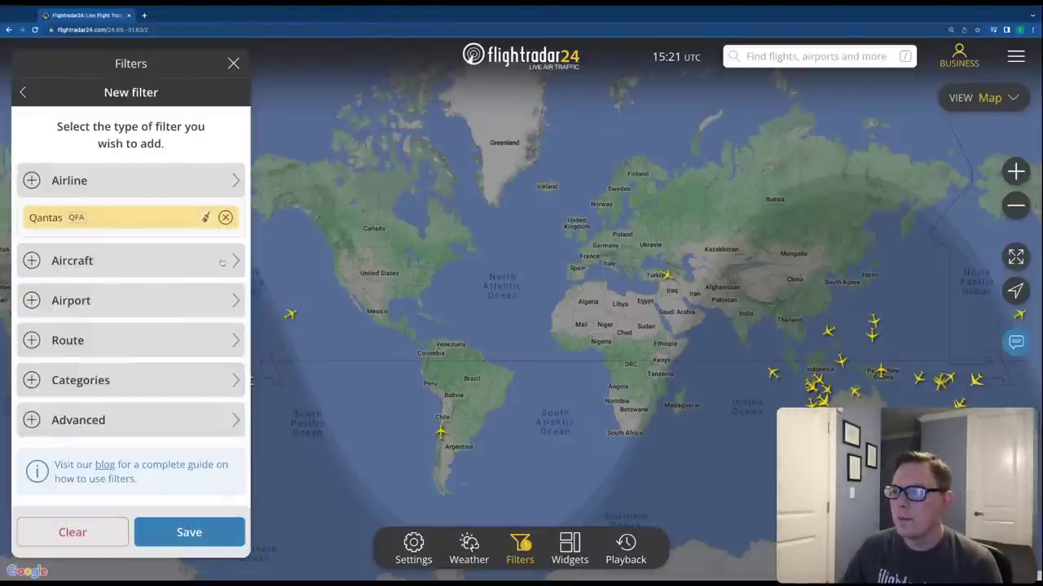
# Search aircraft types for B7 and add the Boeing 787-9 (B789) to the new filter
pyautogui.click(221, 261)
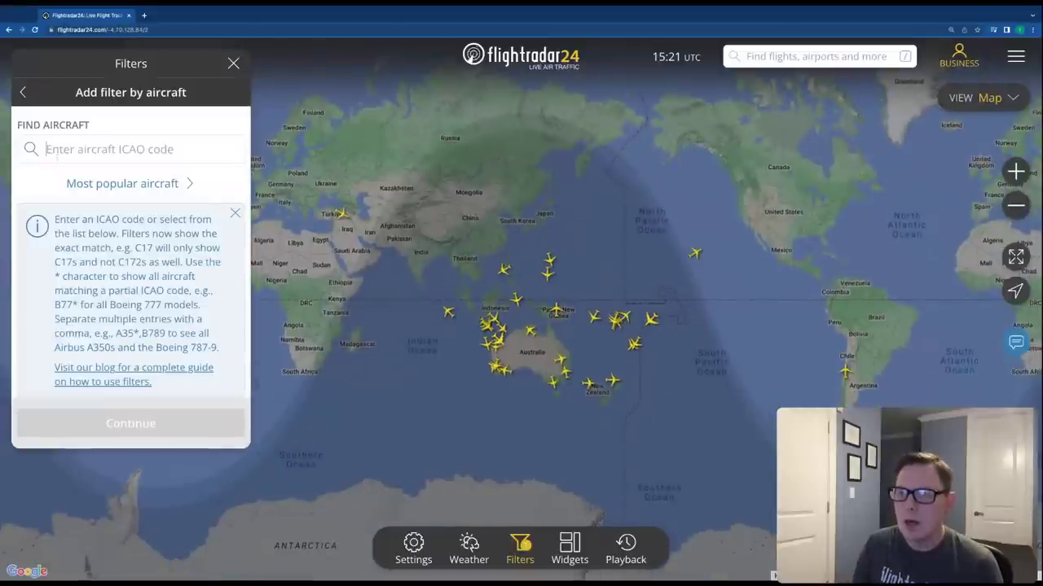
pyautogui.write('B7')
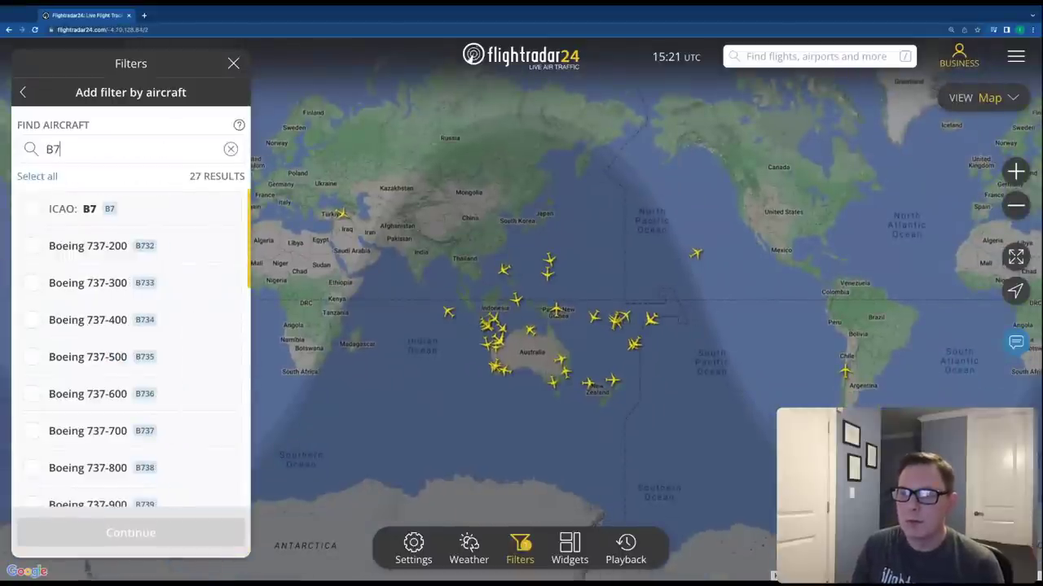
pyautogui.scroll(-4, 141, 330)
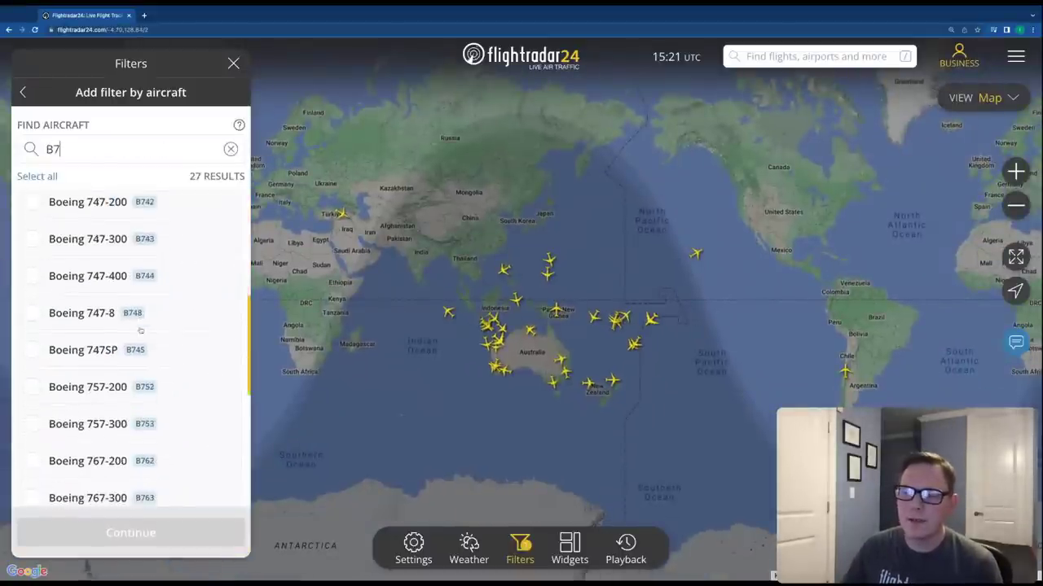
pyautogui.scroll(-5, 140, 330)
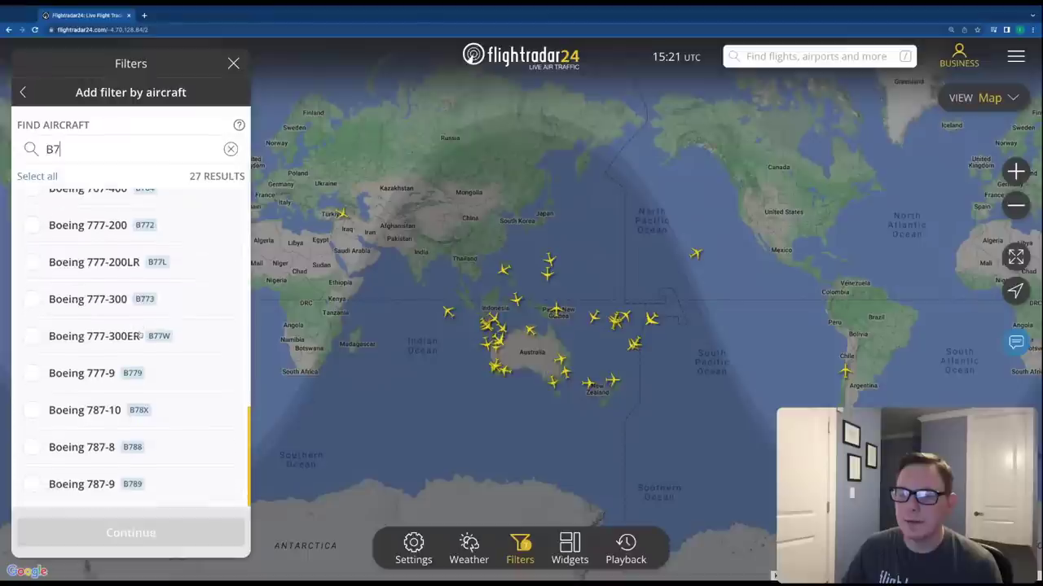
pyautogui.click(47, 376)
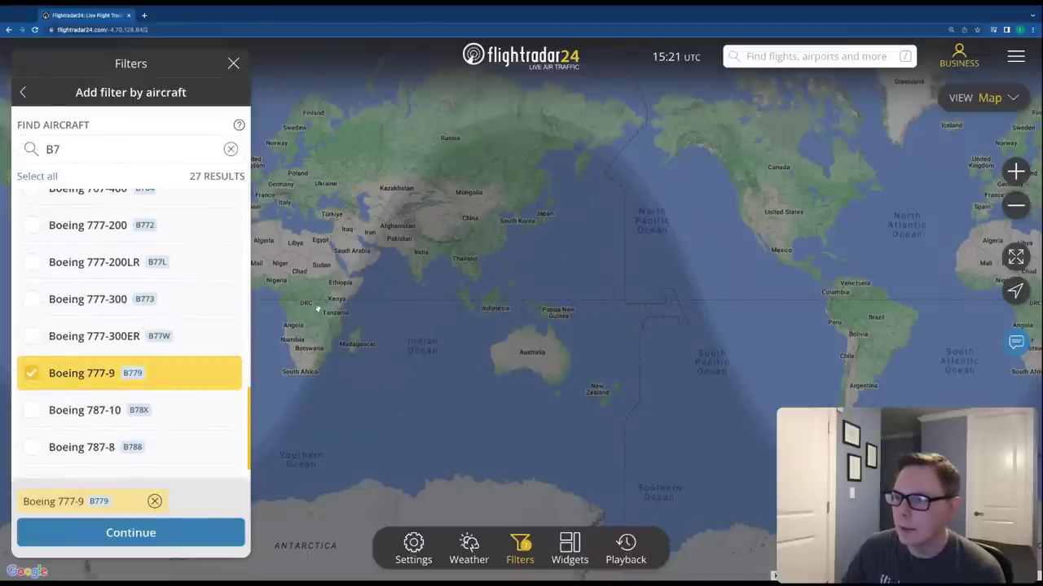
pyautogui.click(27, 373)
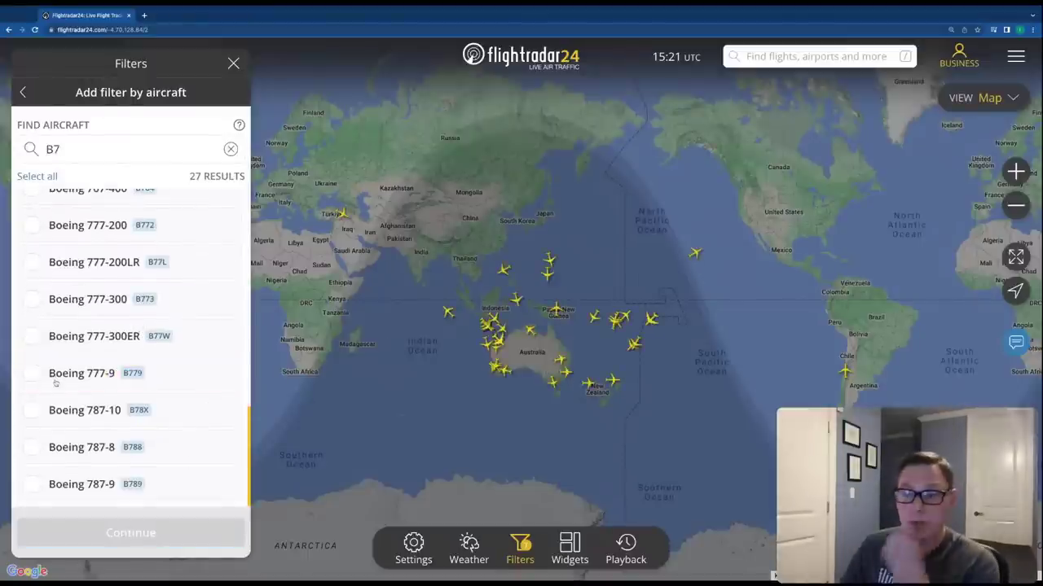
pyautogui.click(27, 484)
pyautogui.click(103, 535)
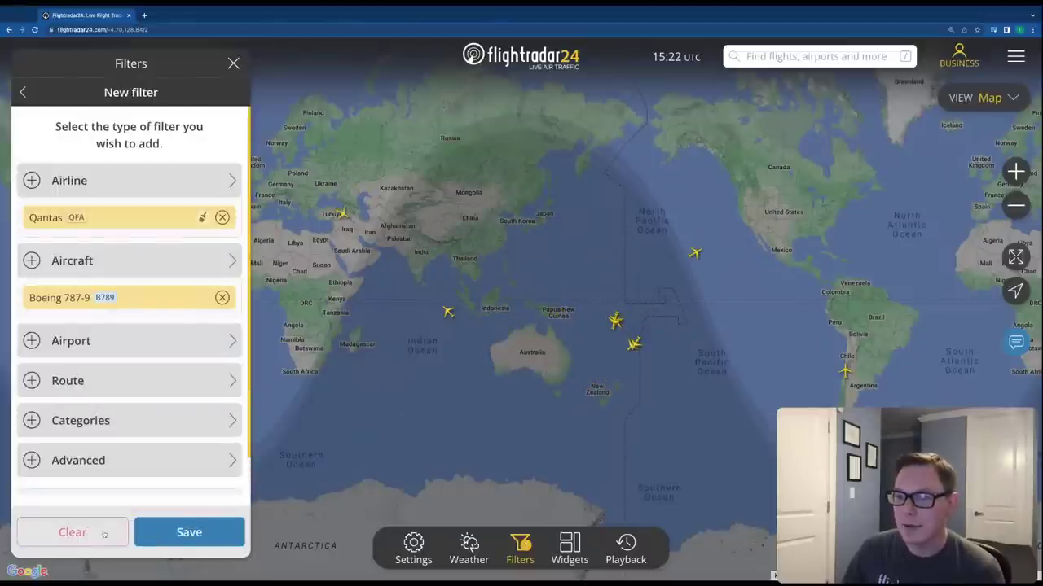
pyautogui.scroll(-1, 156, 299)
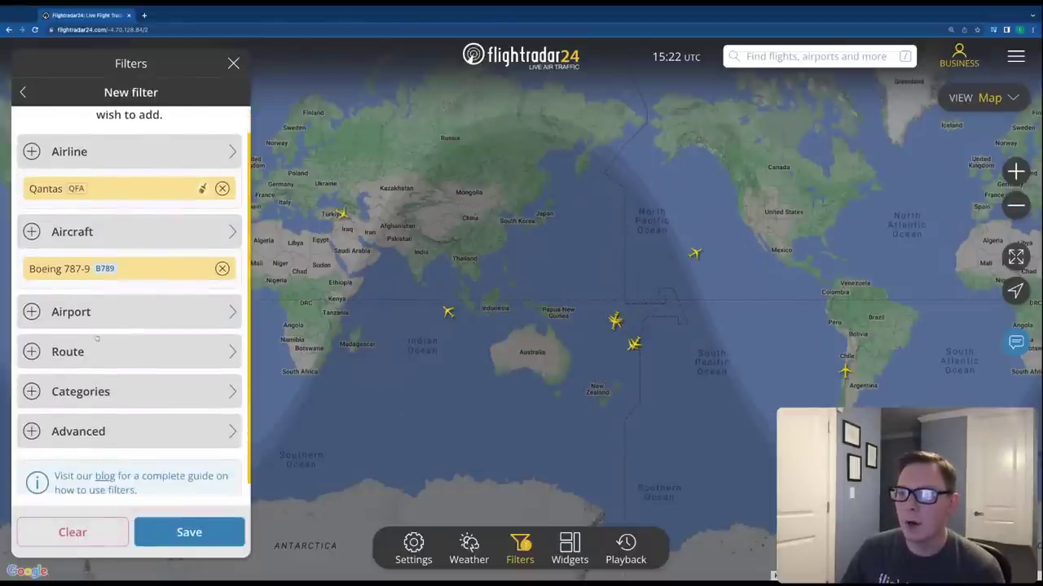
# Search airports for Syd and add Sydney Kingsford Smith (SYD), both inbound and outbound, to the new filter
pyautogui.click(130, 314)
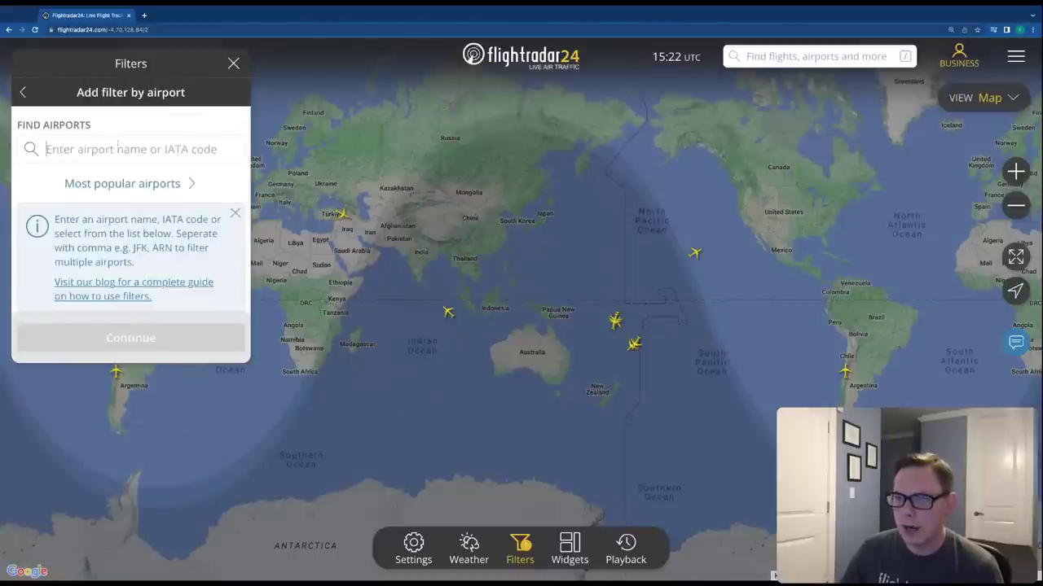
pyautogui.write('Syden=')
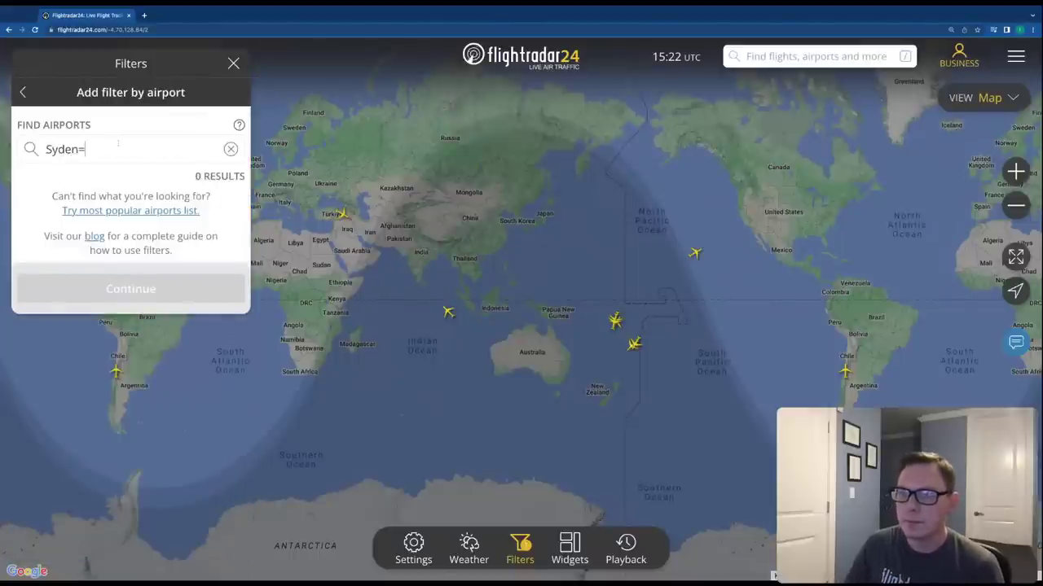
pyautogui.press('BackSpace')
pyautogui.press('BackSpace')
pyautogui.press('BackSpace')
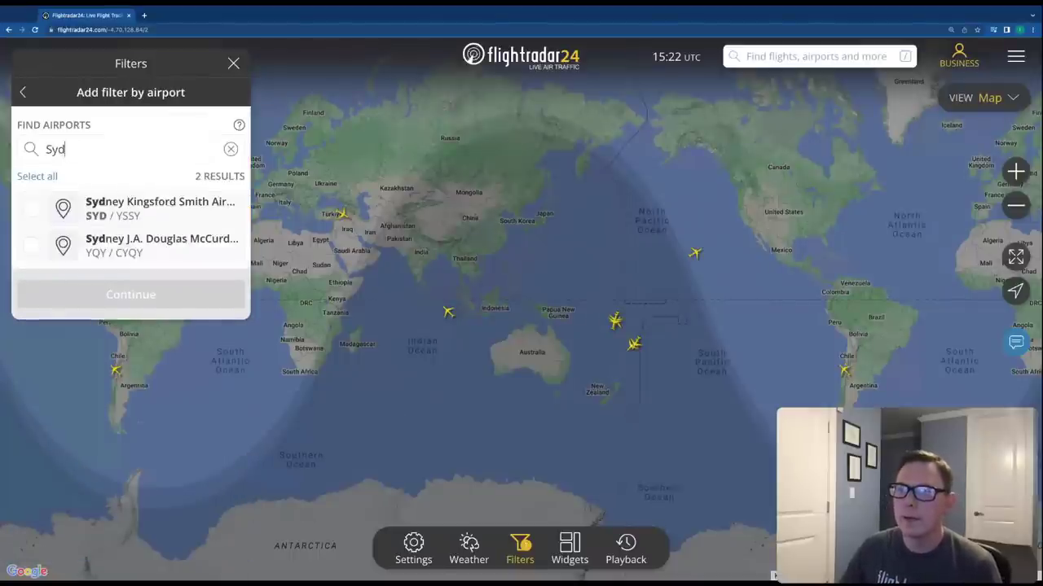
pyautogui.click(31, 212)
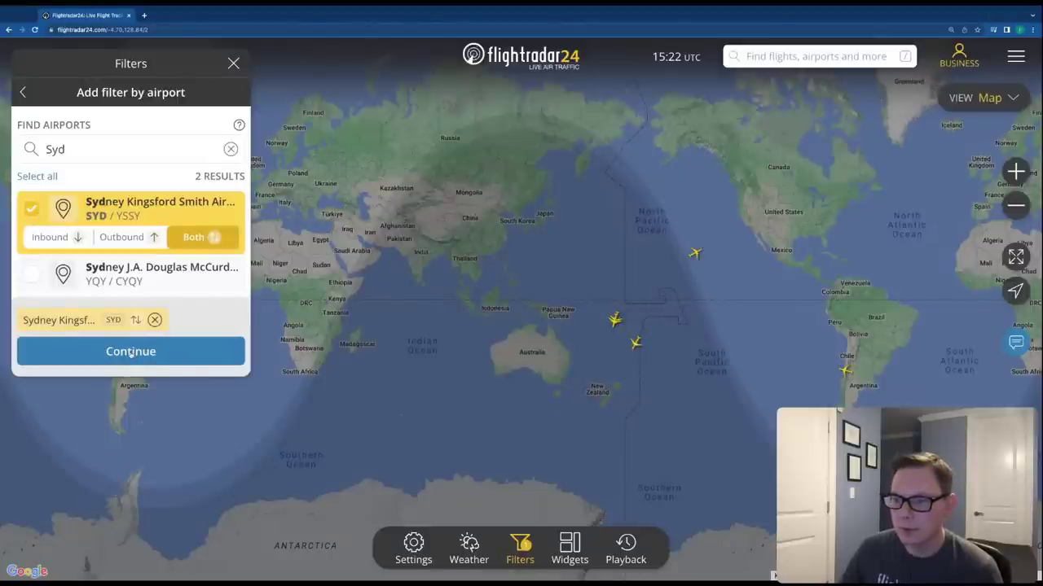
pyautogui.click(131, 352)
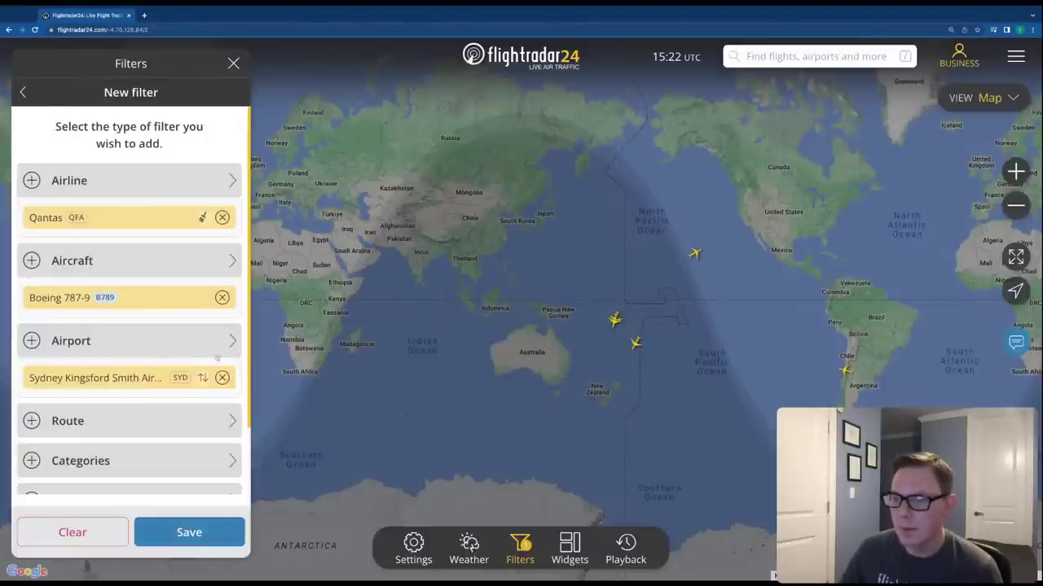
# Save the combined airline, aircraft and airport filter under the name "Qantas 787 Sydney"
pyautogui.click(189, 539)
pyautogui.click(181, 492)
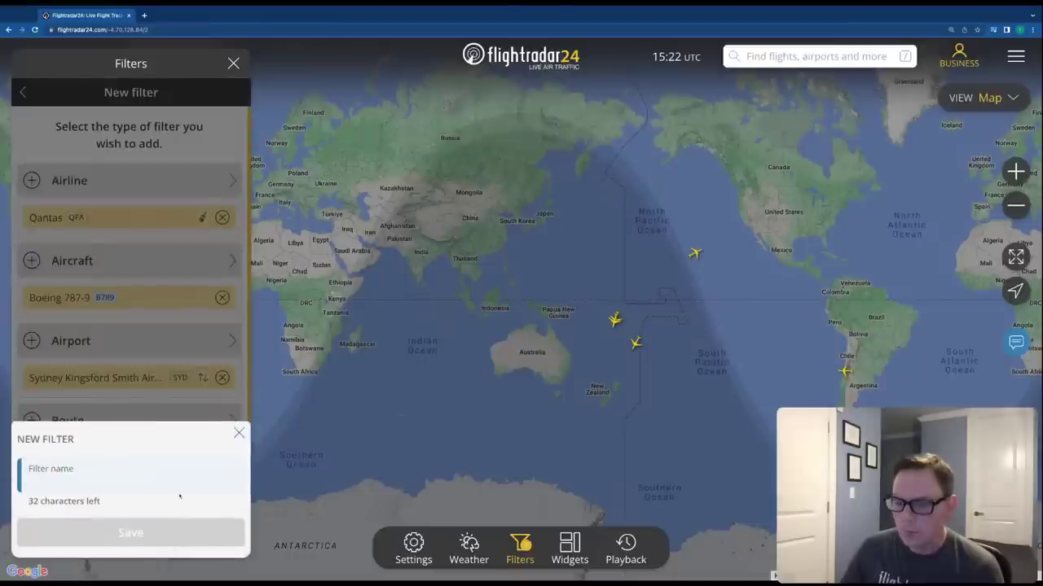
pyautogui.write('Qantas ')
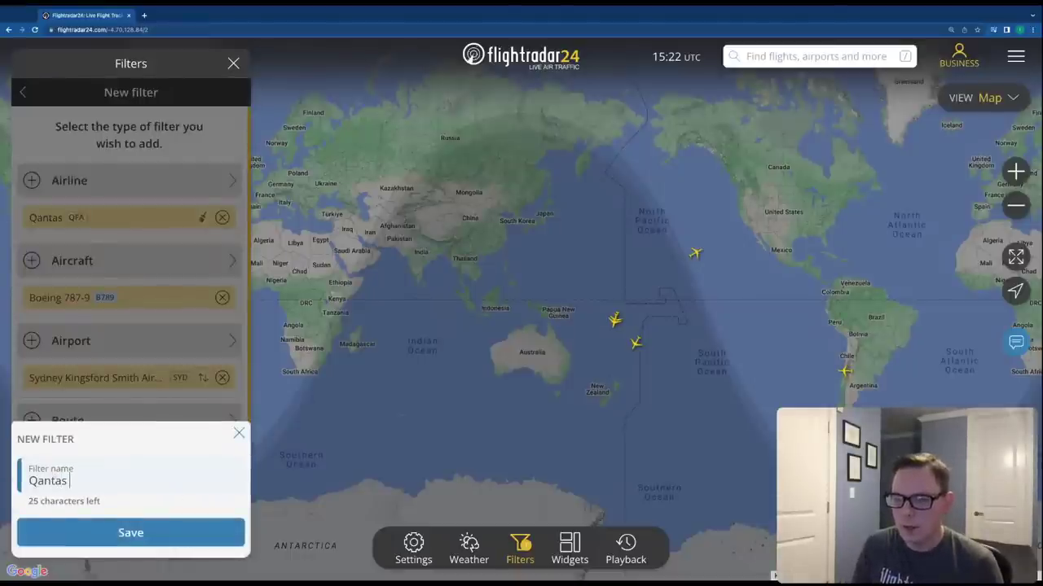
pyautogui.write('787 Sydney')
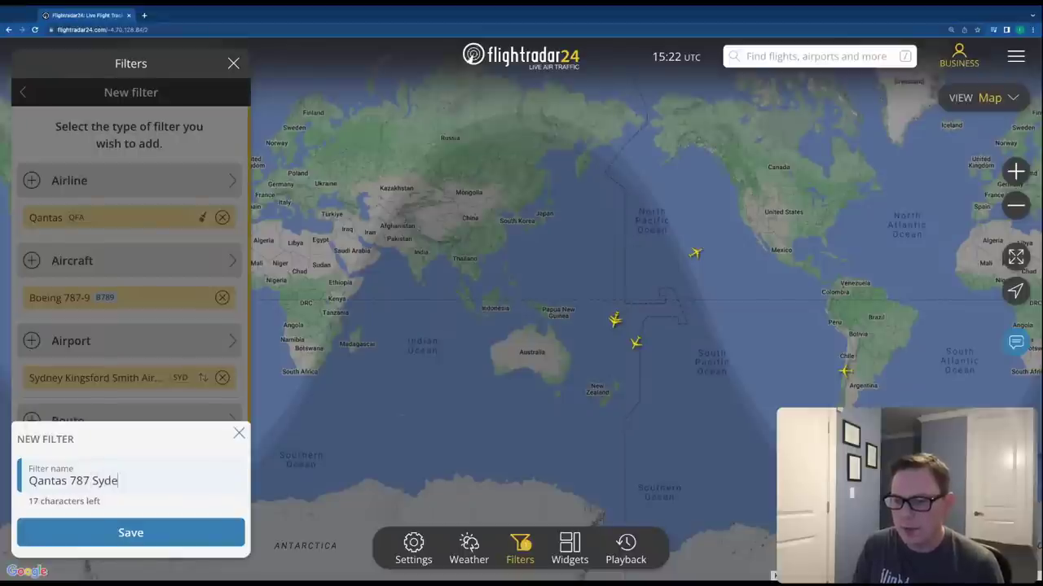
pyautogui.click(176, 539)
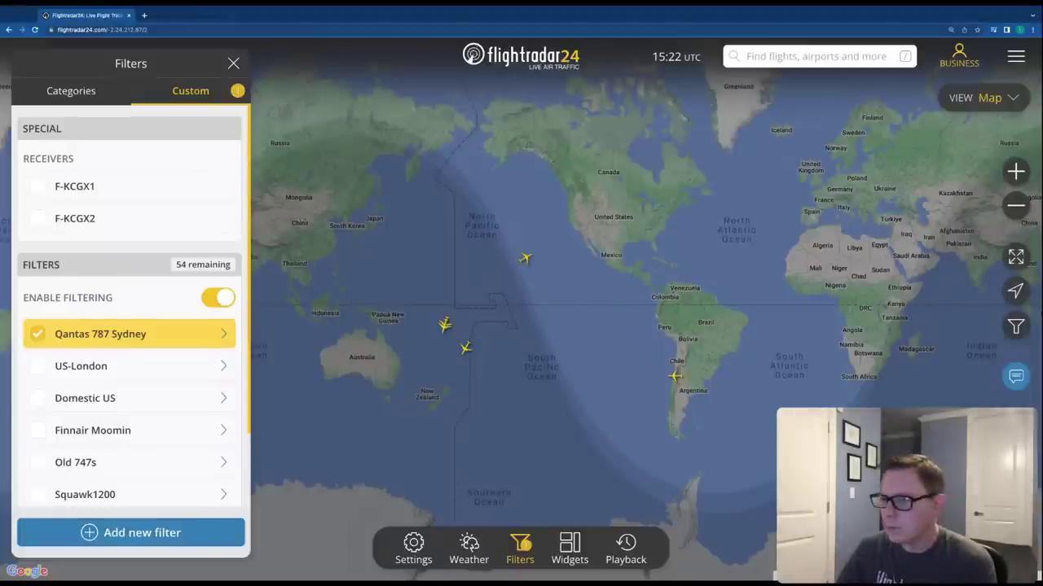
# Try the Domestic US and Finnair Moomin filters alongside Qantas 787 Sydney, and switch both off again
pyautogui.click(130, 532)
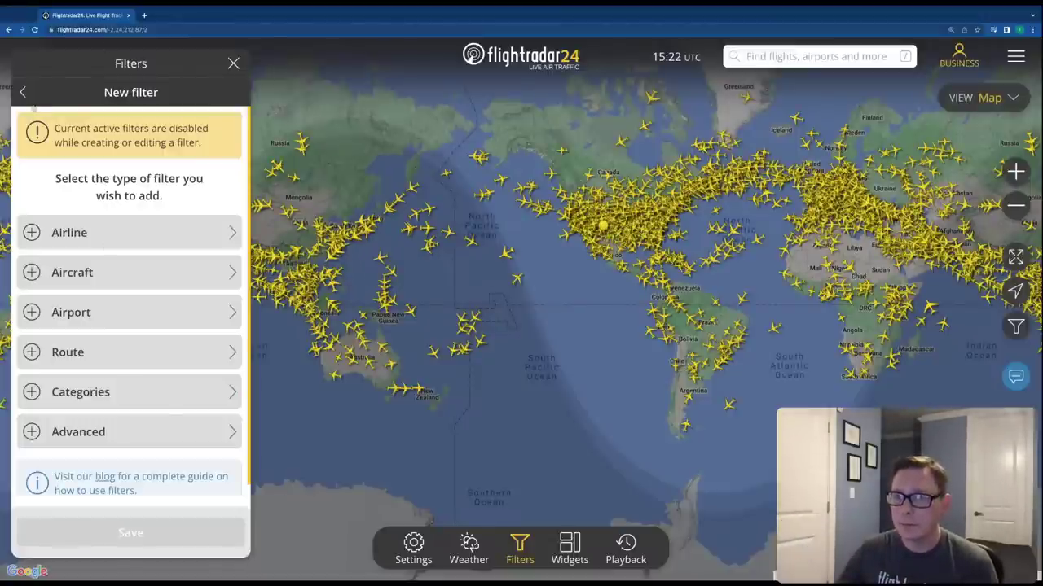
pyautogui.click(23, 92)
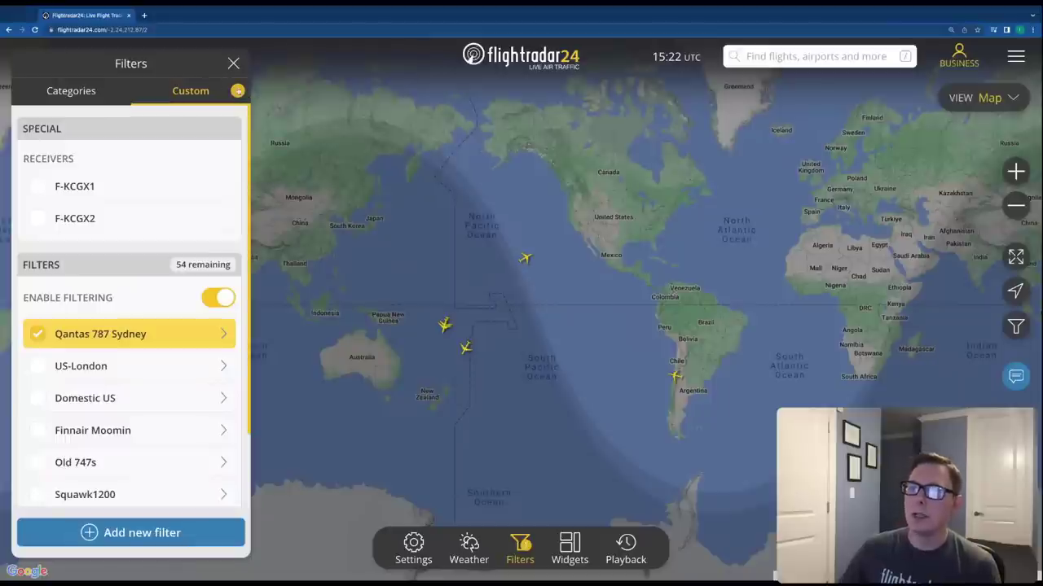
pyautogui.moveTo(33, 446)
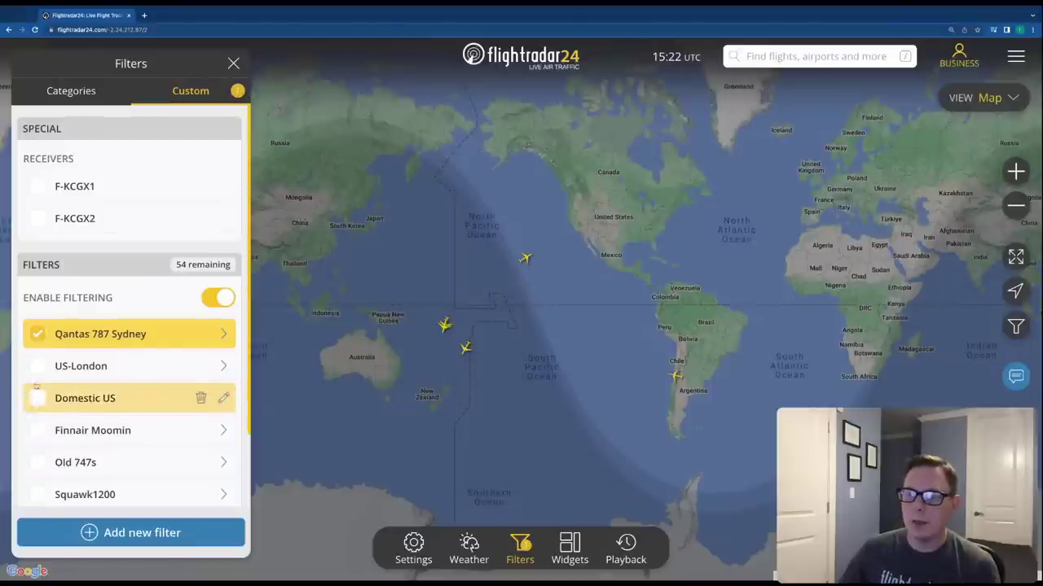
pyautogui.click(37, 399)
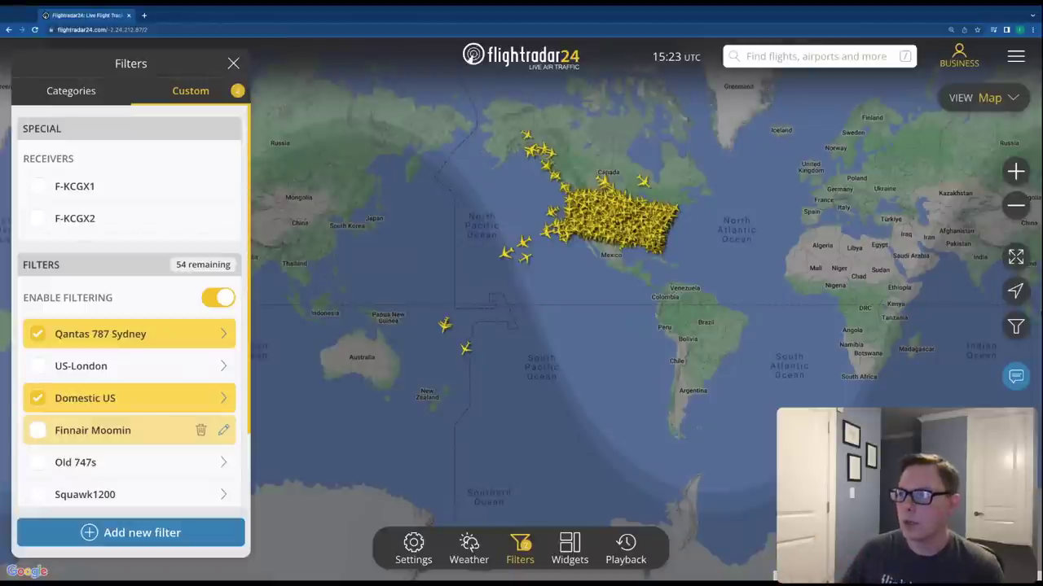
pyautogui.click(38, 430)
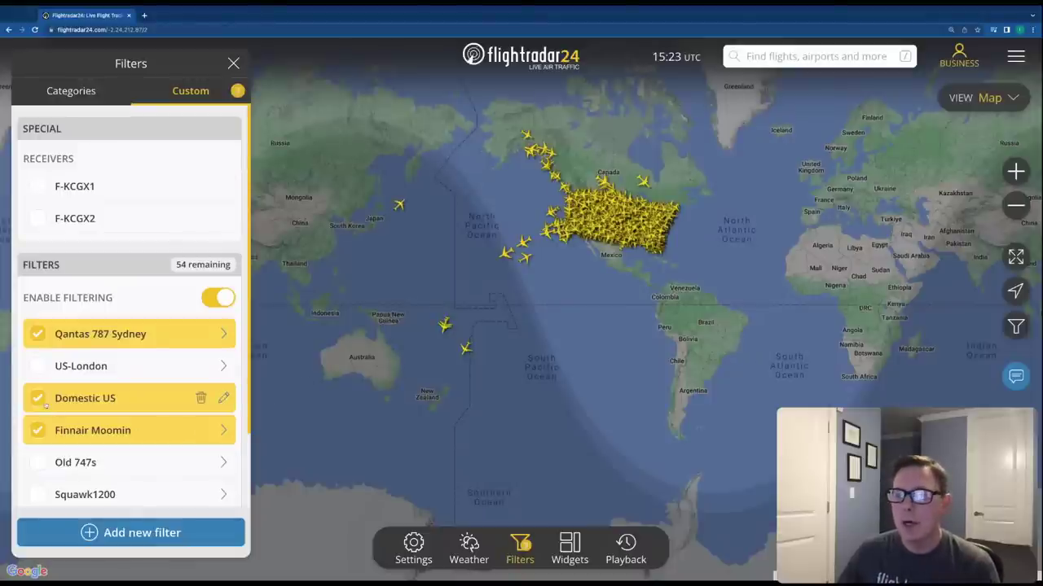
pyautogui.click(41, 400)
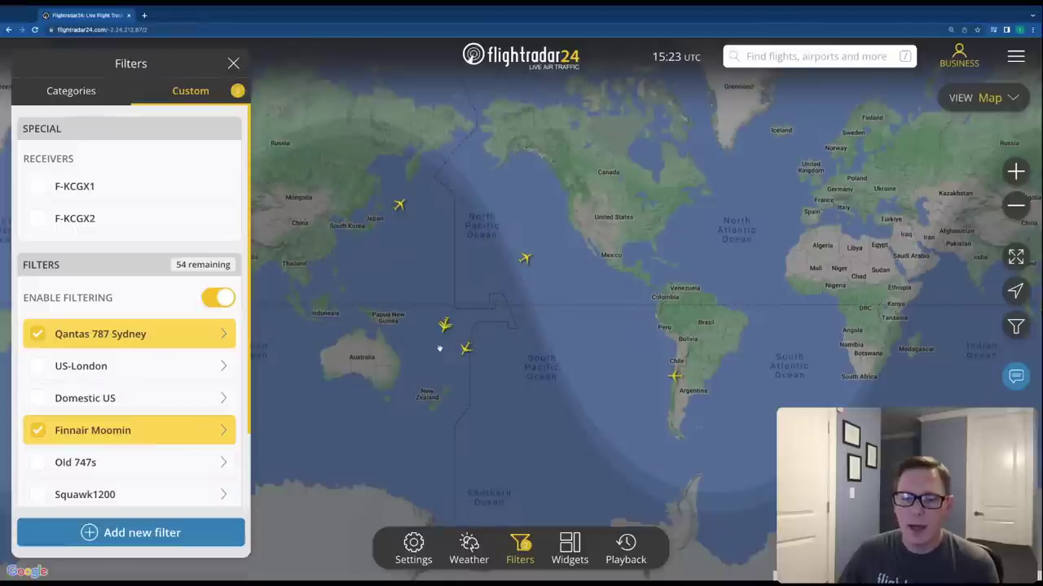
pyautogui.moveTo(123, 438)
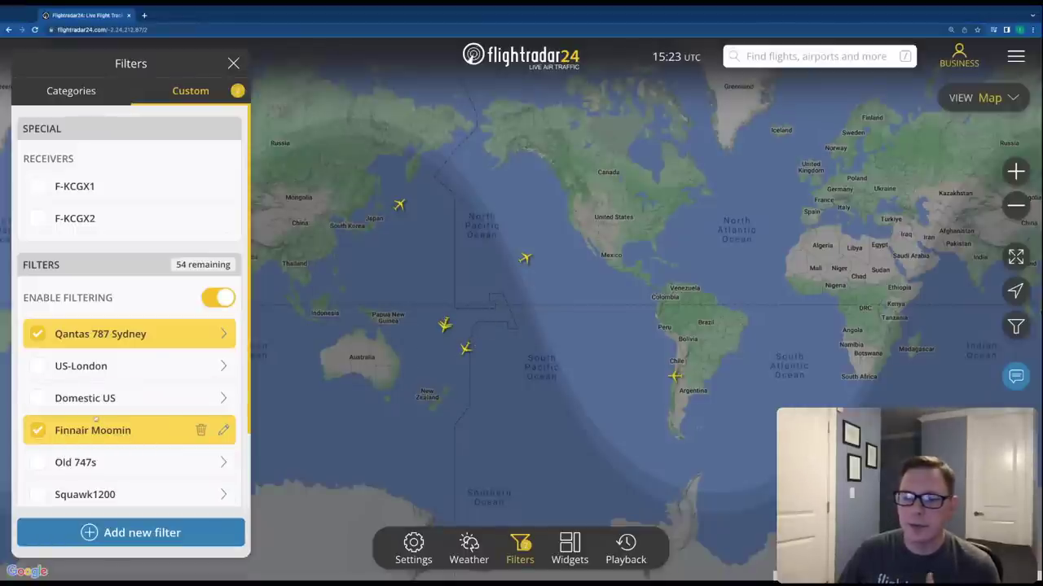
pyautogui.click(39, 433)
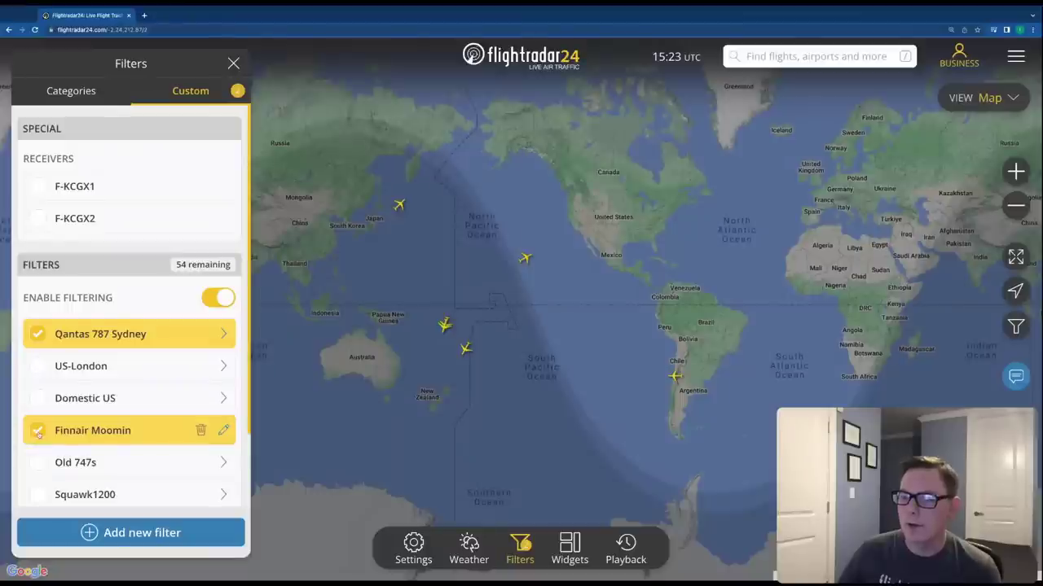
pyautogui.scroll(-1, 112, 427)
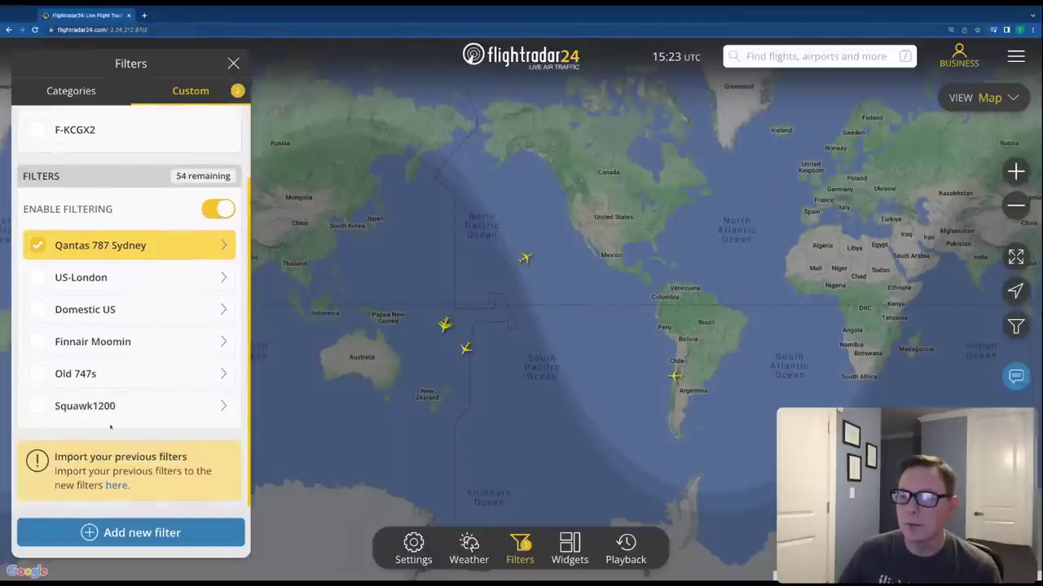
pyautogui.scroll(1, 110, 427)
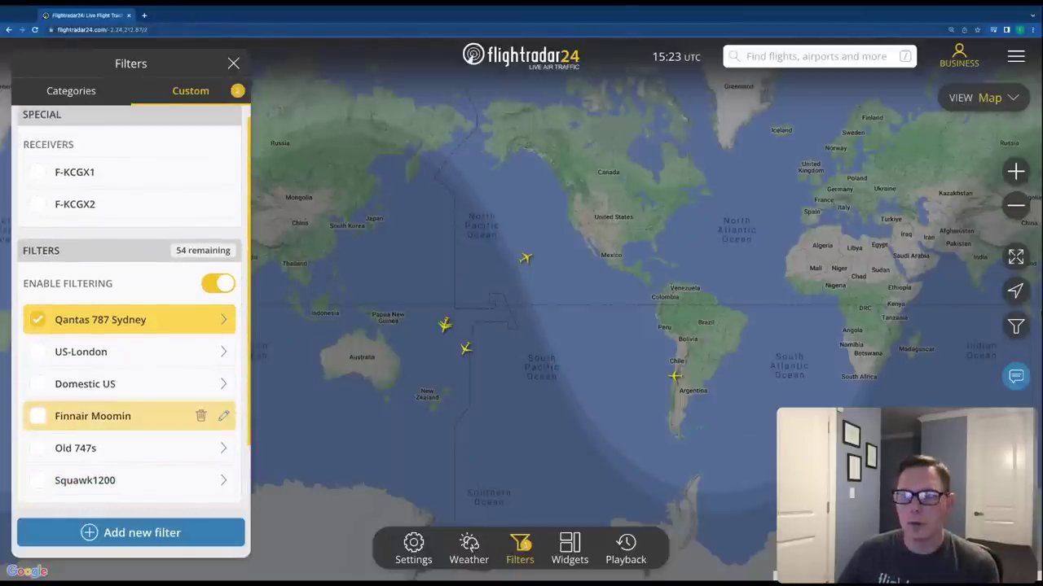
# Toggle the Qantas 787 Sydney filter to compare the map, leave it off, and close the filters
pyautogui.click(41, 324)
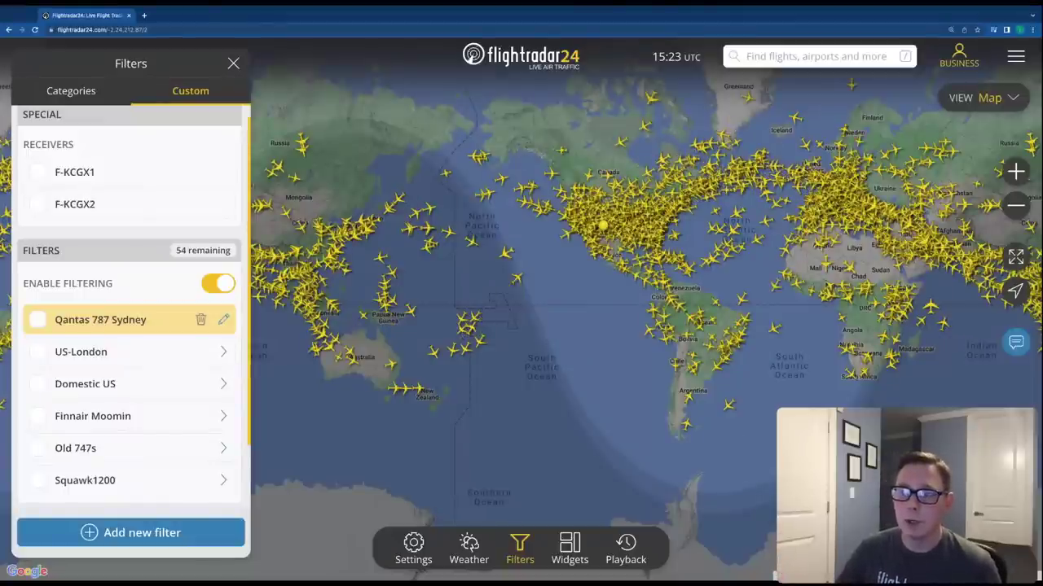
pyautogui.click(37, 319)
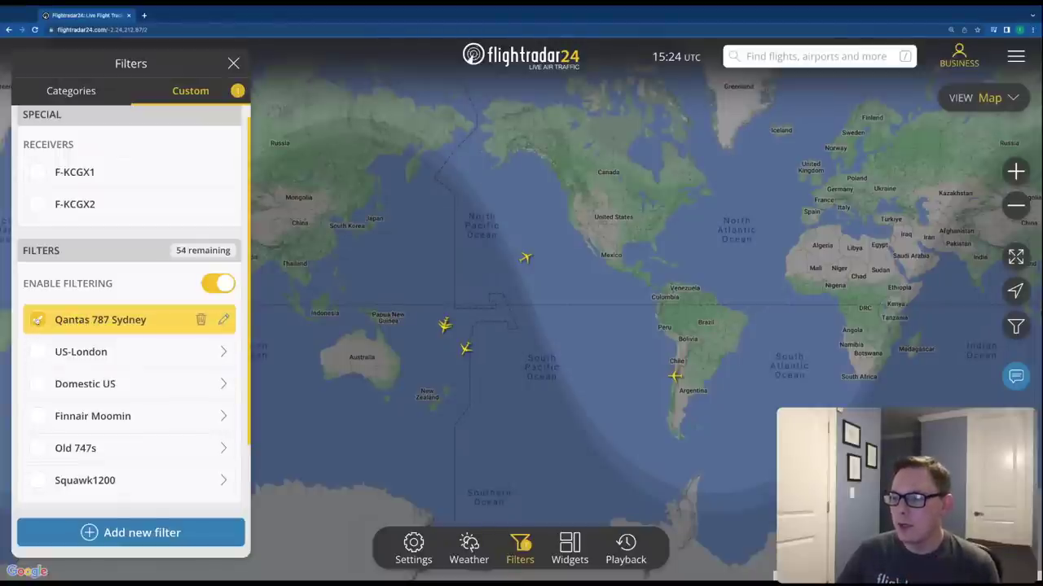
pyautogui.click(37, 320)
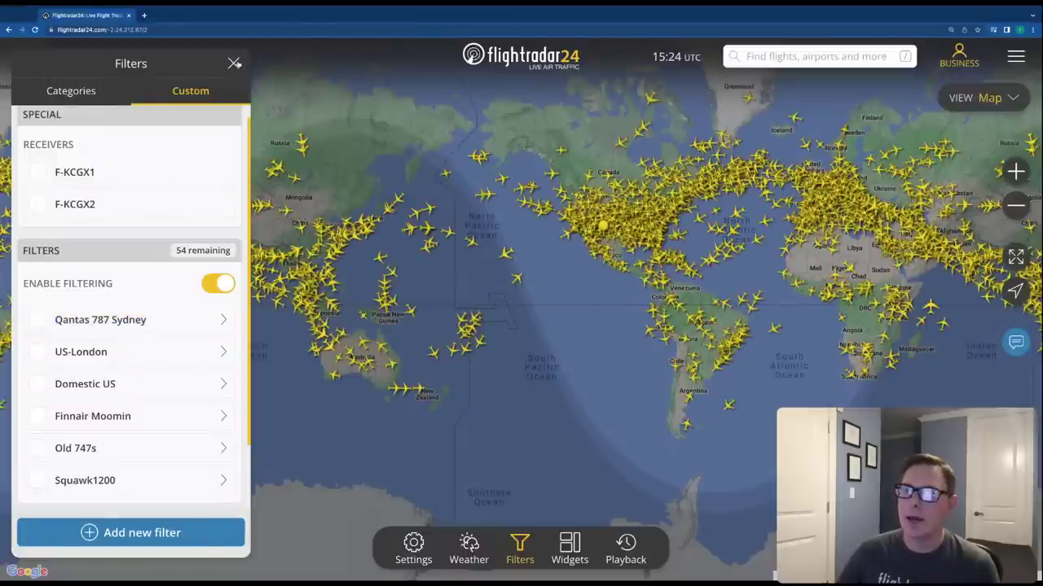
pyautogui.click(234, 63)
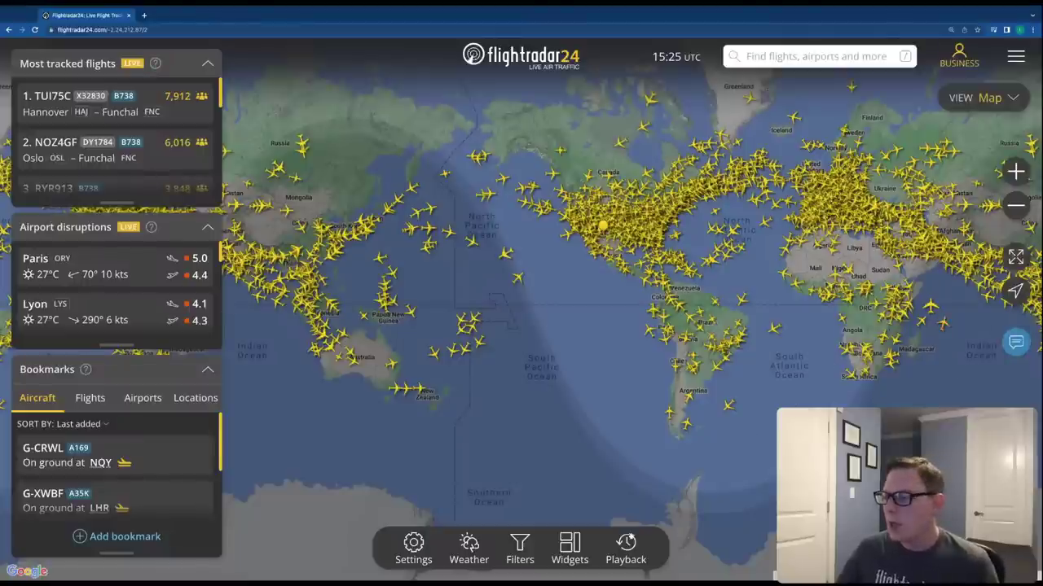
# Move the Statistics widget below Most Tracked Flights and turn it on
pyautogui.click(571, 548)
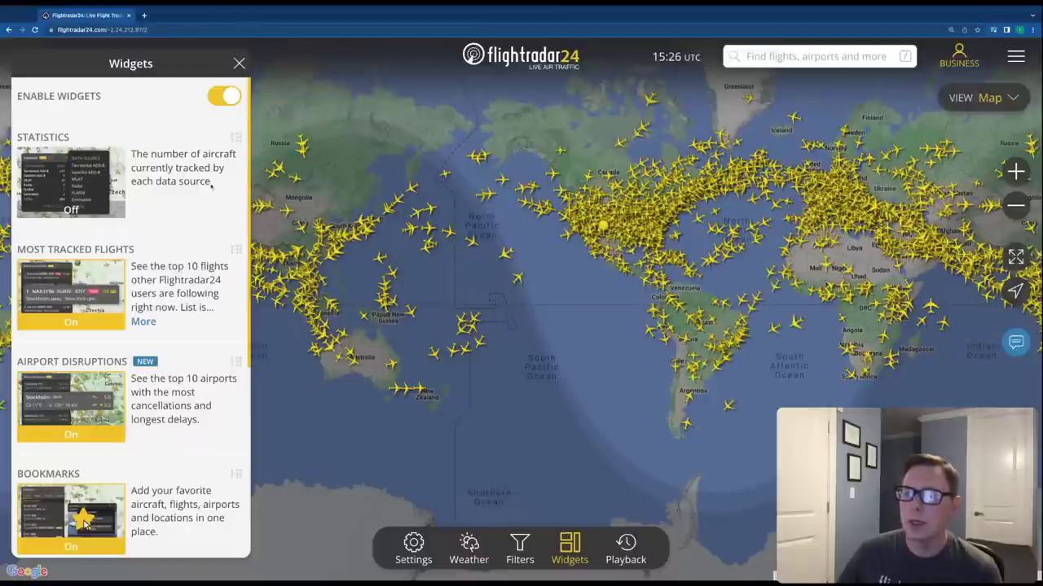
pyautogui.click(239, 63)
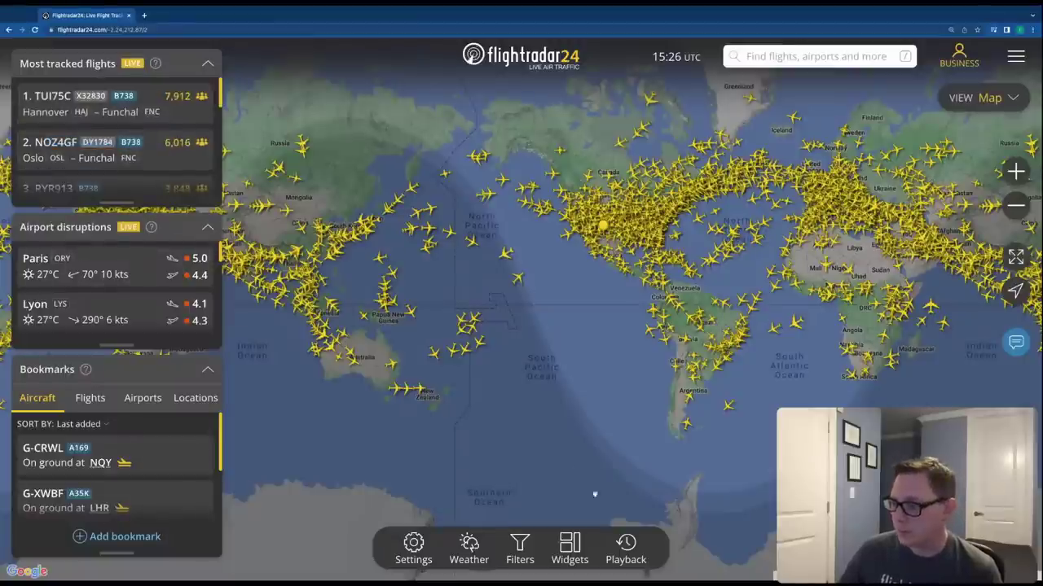
pyautogui.click(570, 548)
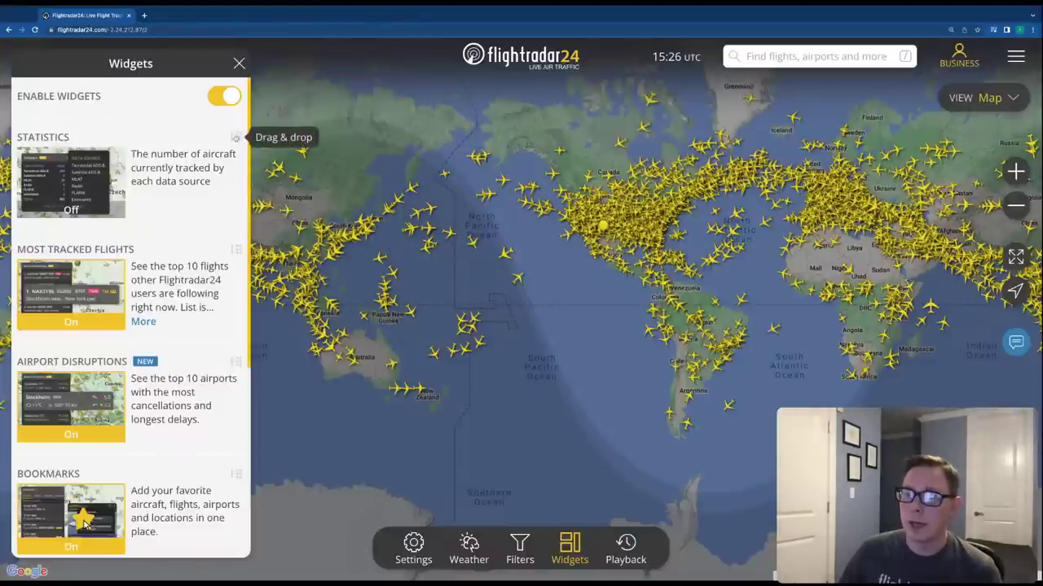
pyautogui.moveTo(235, 137); pyautogui.dragTo(235, 250)
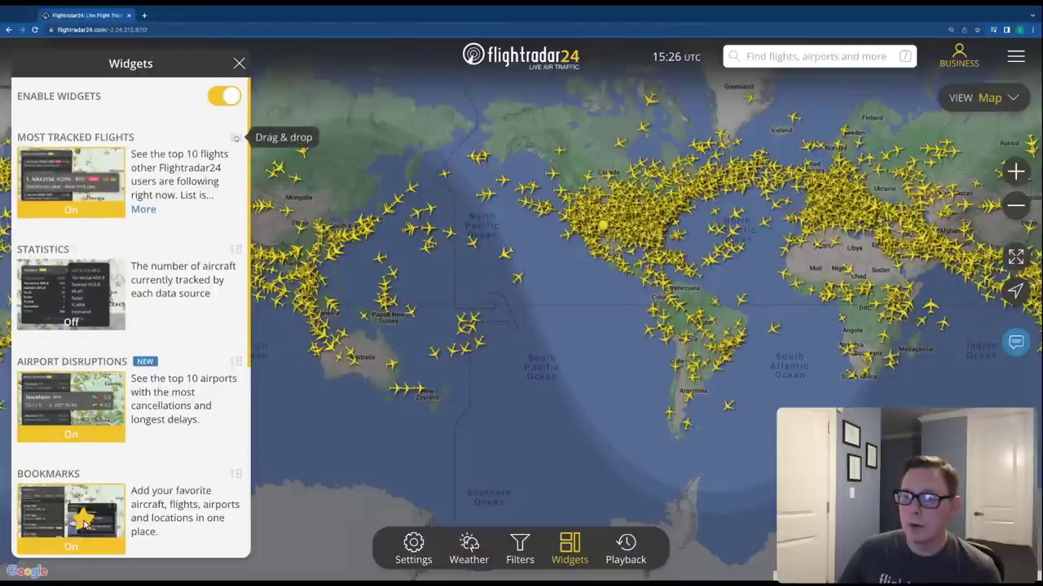
pyautogui.click(68, 311)
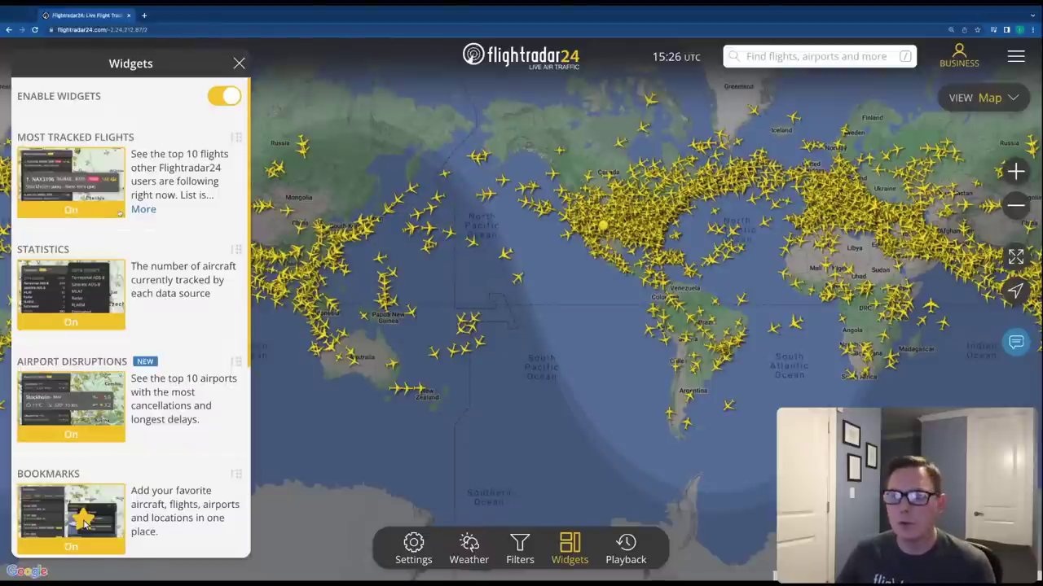
# Close the widget settings and lengthen the Most tracked flights widget on the map to show seven flights
pyautogui.click(239, 64)
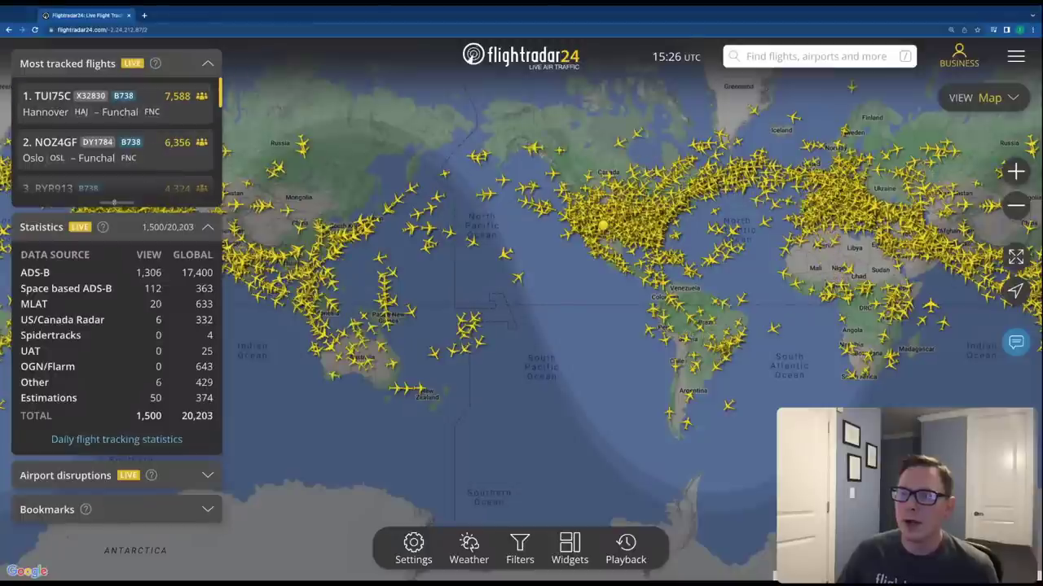
pyautogui.moveTo(113, 203); pyautogui.dragTo(117, 424)
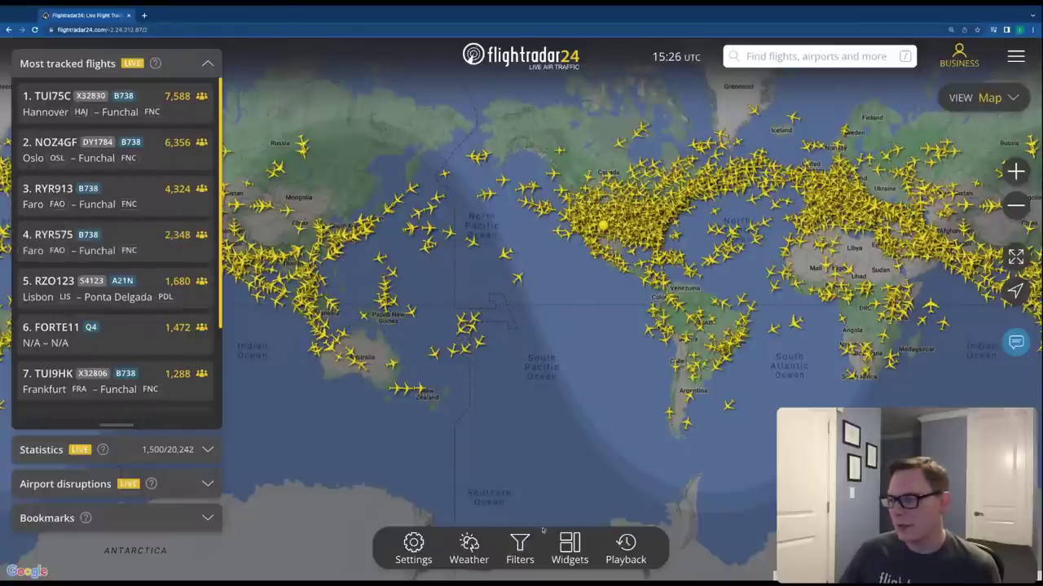
# Review the available map widgets from Most Tracked Flights through Latest Blog Posts, and close the widget settings
pyautogui.click(570, 548)
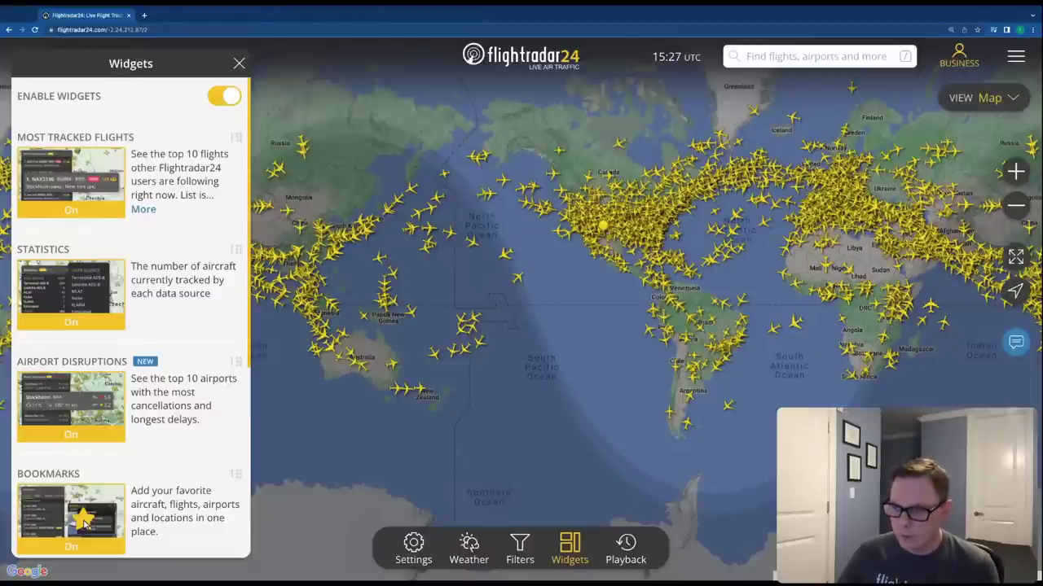
pyautogui.scroll(-1, 131, 318)
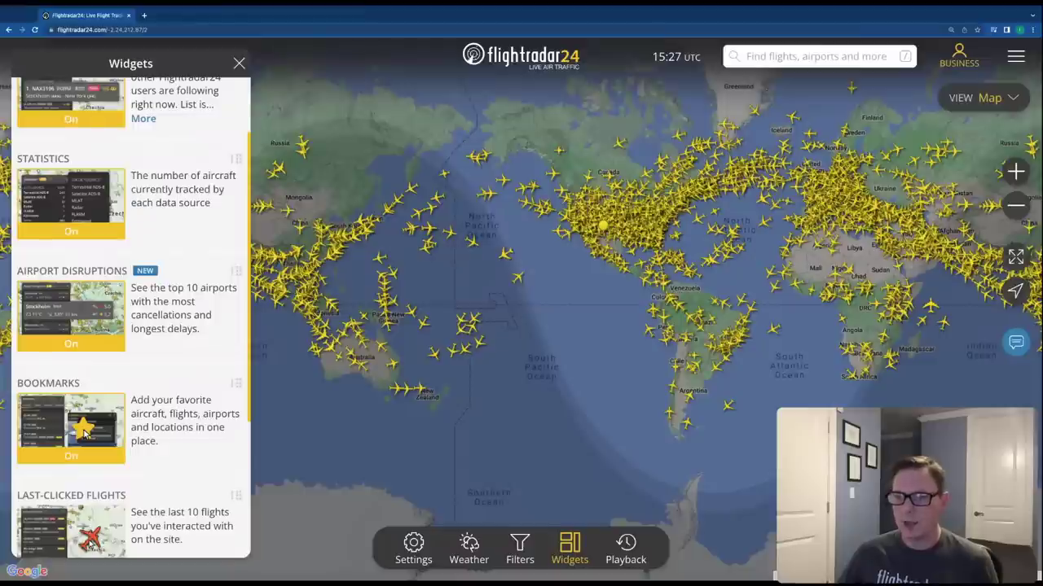
pyautogui.scroll(-1, 84, 432)
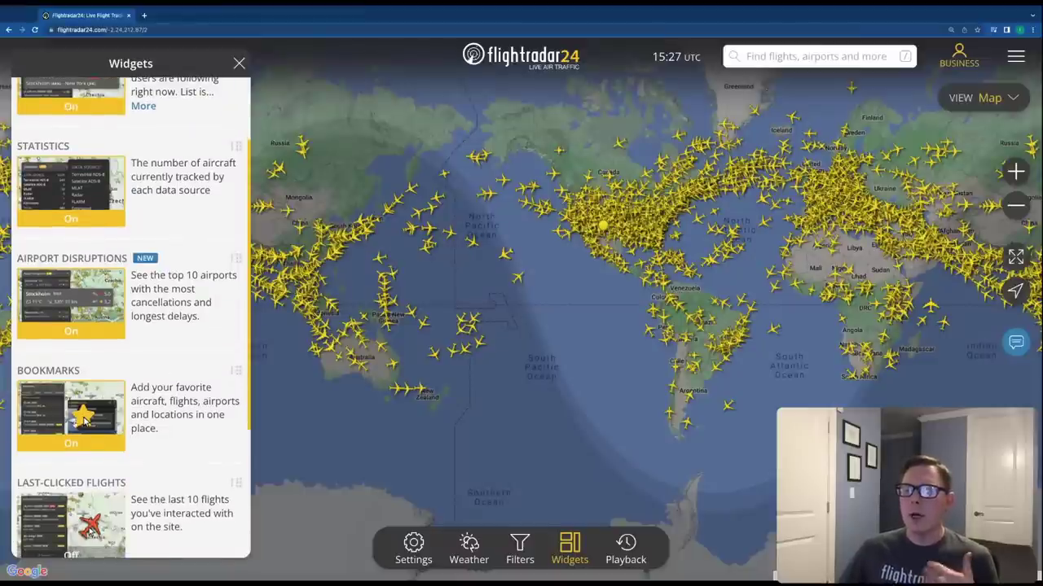
pyautogui.scroll(-1, 85, 415)
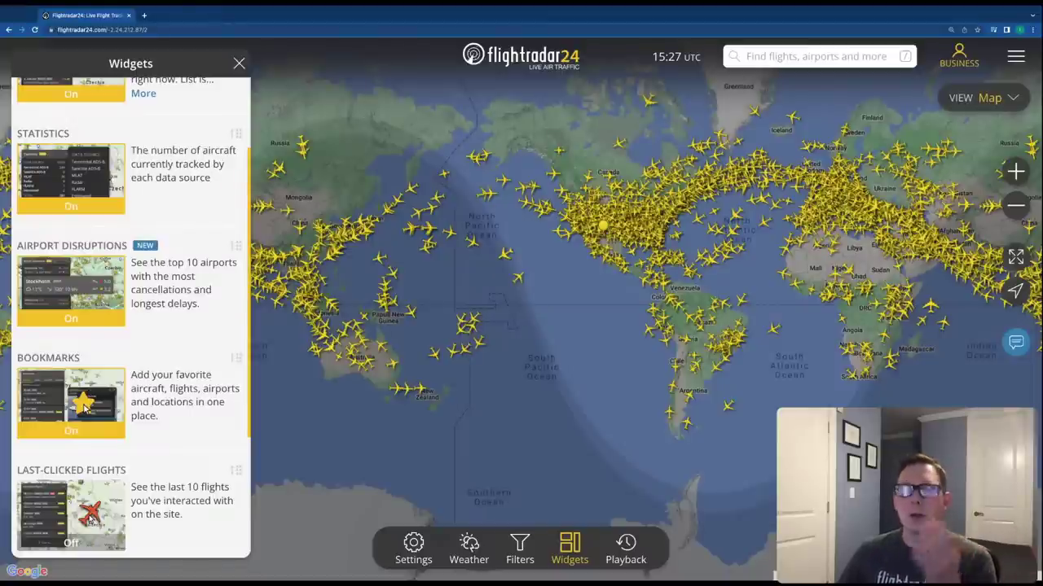
pyautogui.scroll(-1, 131, 318)
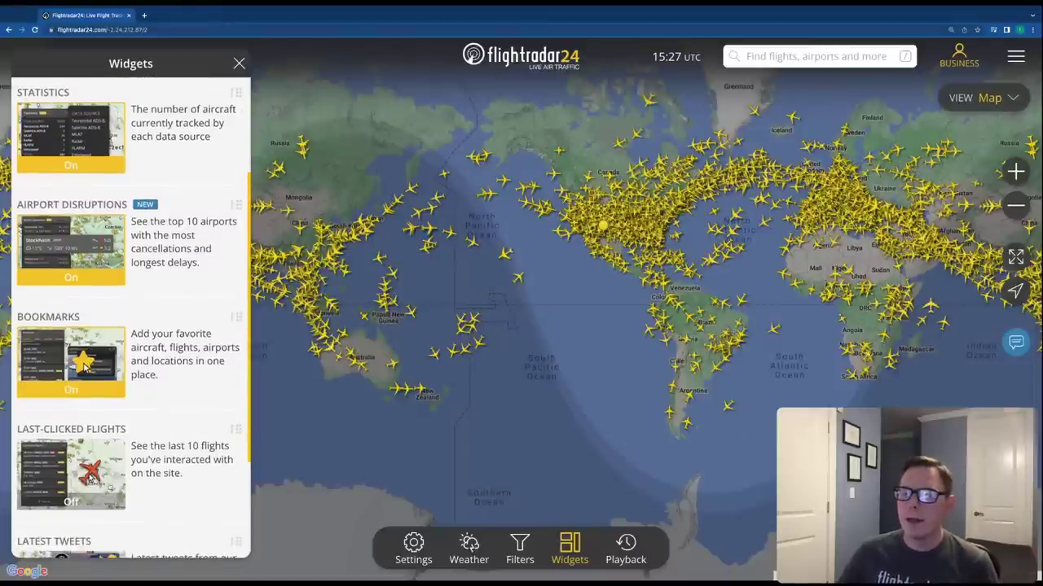
pyautogui.scroll(-1, 110, 482)
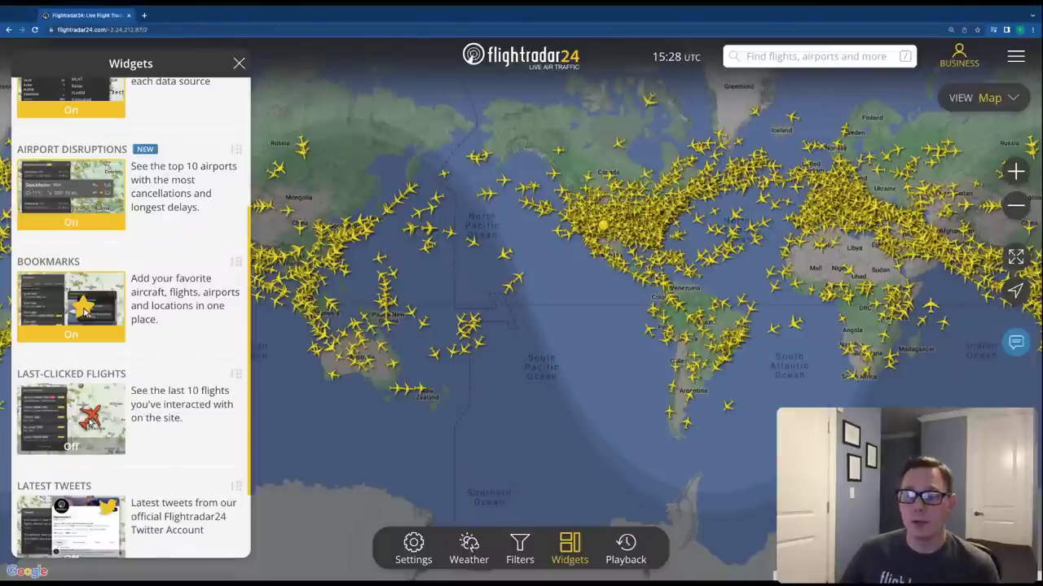
pyautogui.scroll(-3, 111, 407)
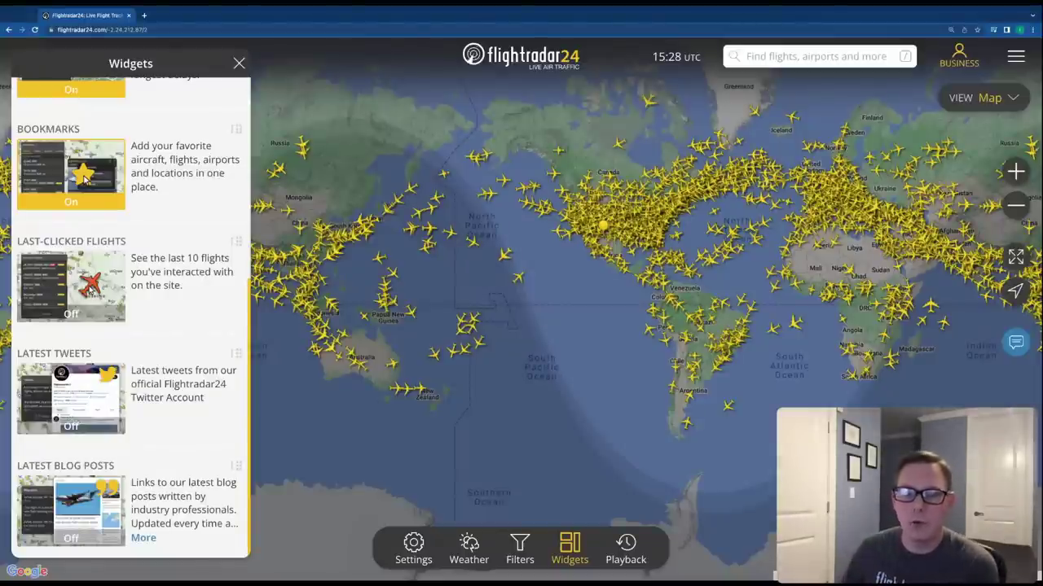
pyautogui.click(241, 63)
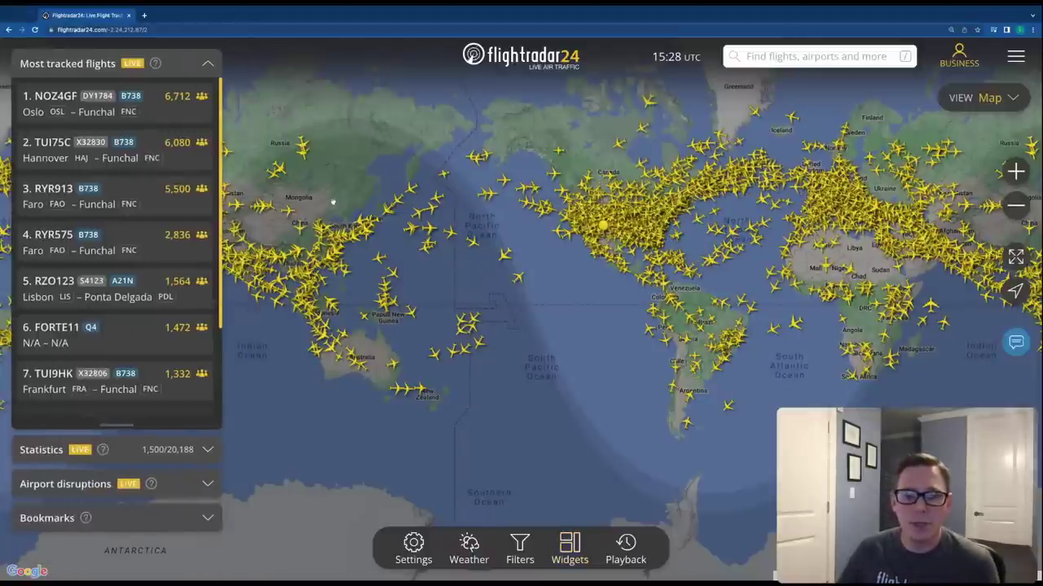
# Shift the world map eastward, view the beta version's bug report and feedback options, and close them
pyautogui.press('Right')
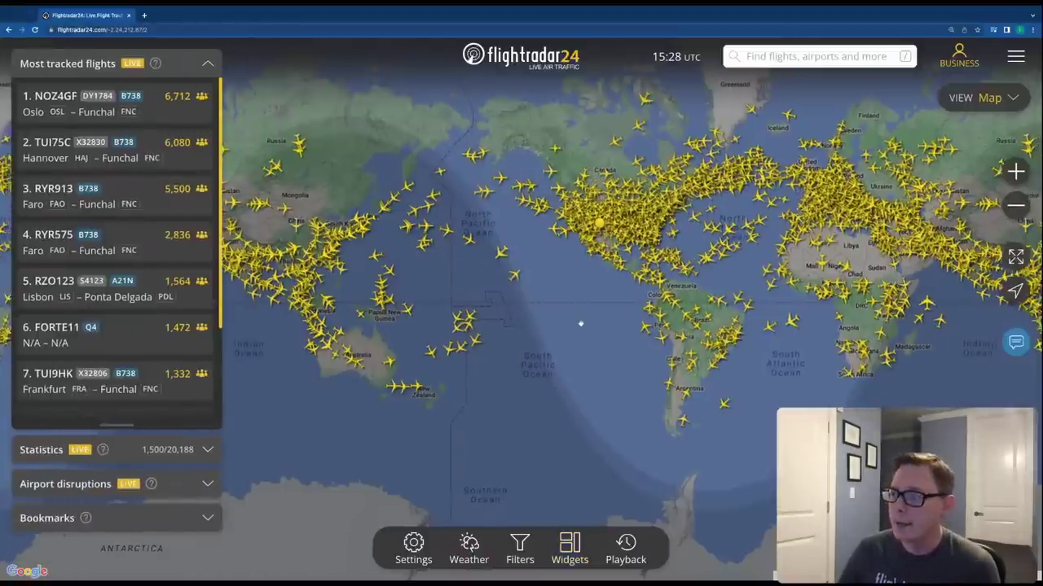
pyautogui.press('Right')
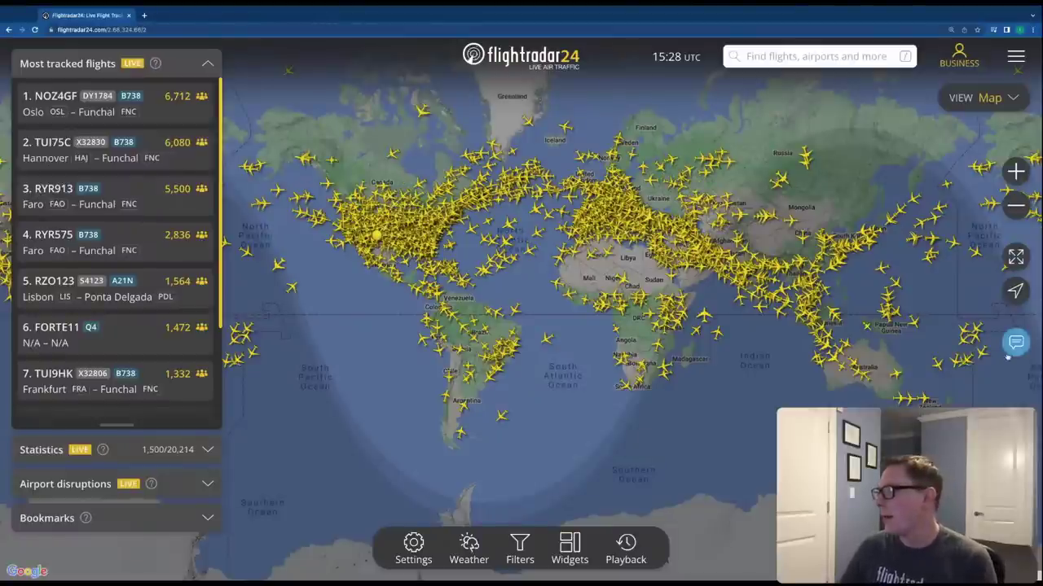
pyautogui.click(1015, 342)
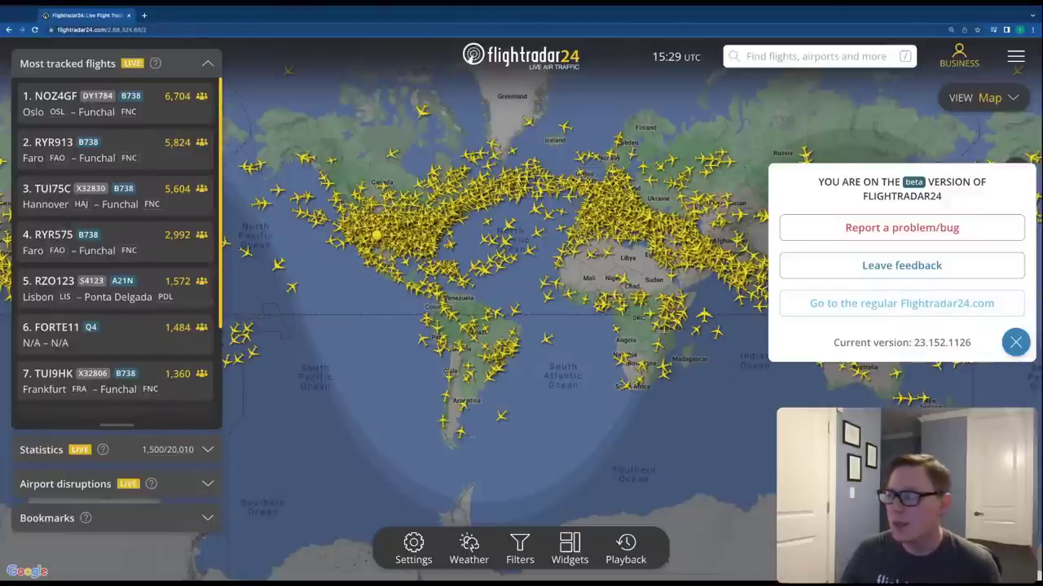
pyautogui.click(1015, 342)
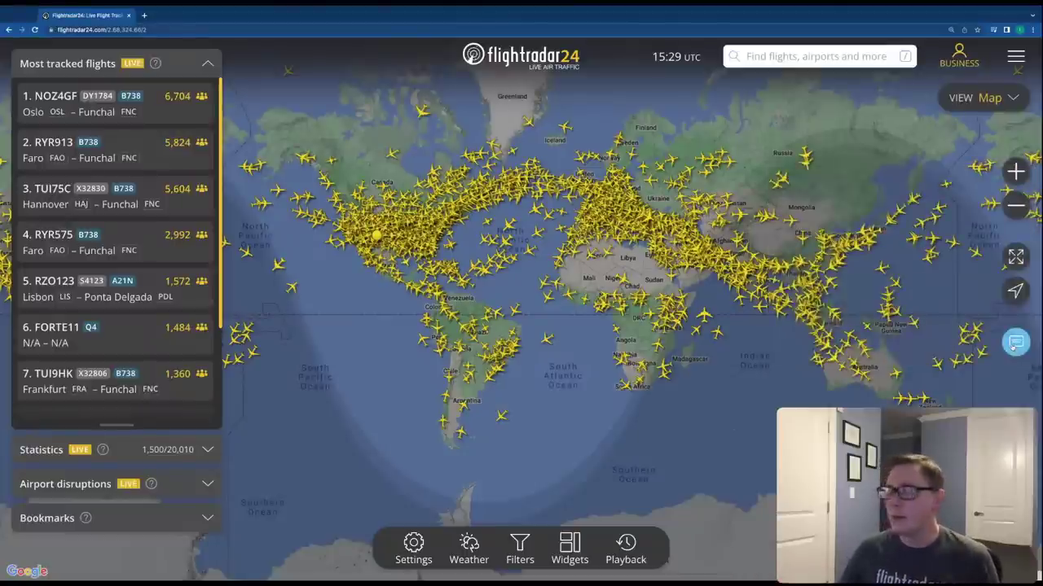